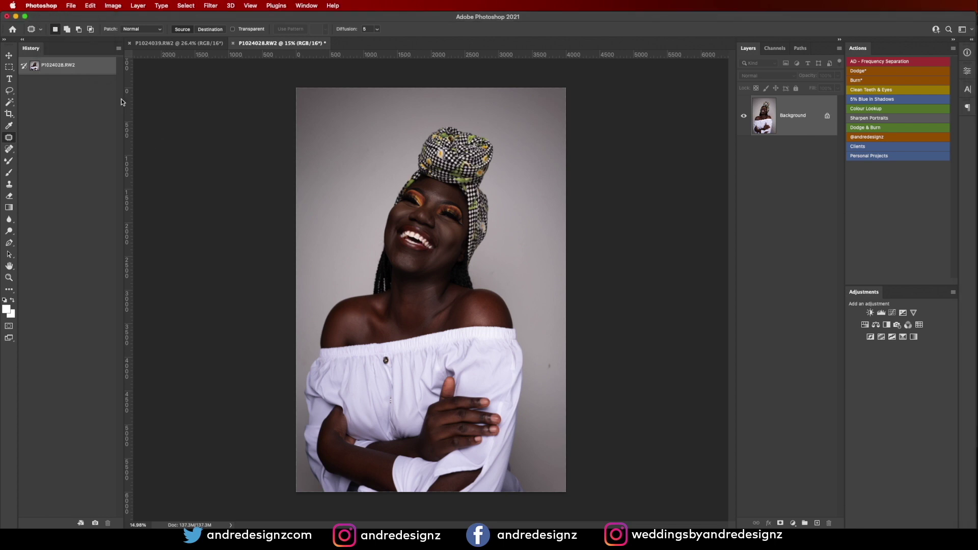
Step: Examine the portrait's camera data in its file information, including lens, exposure and image size
{"action": "left_click", "coordinate": [70, 6]}
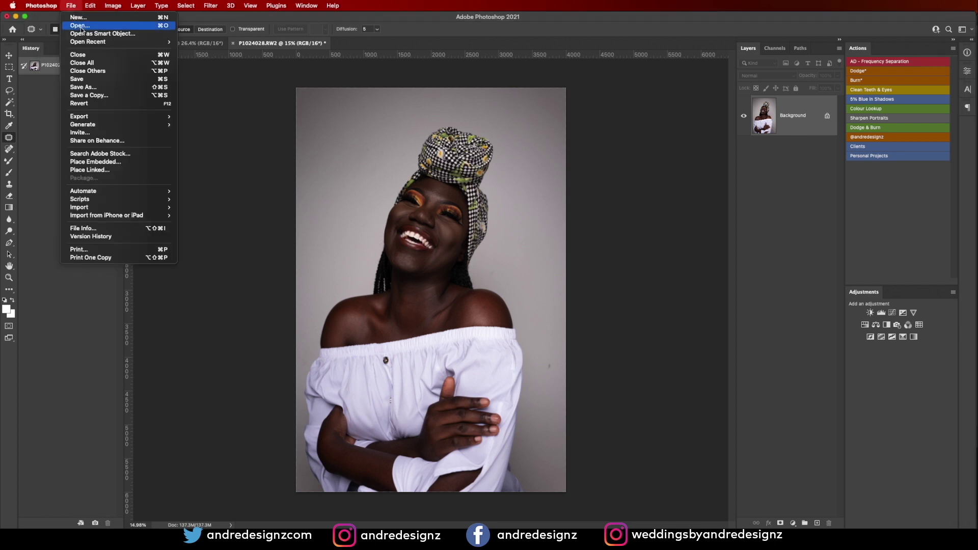
{"action": "left_click", "coordinate": [135, 228]}
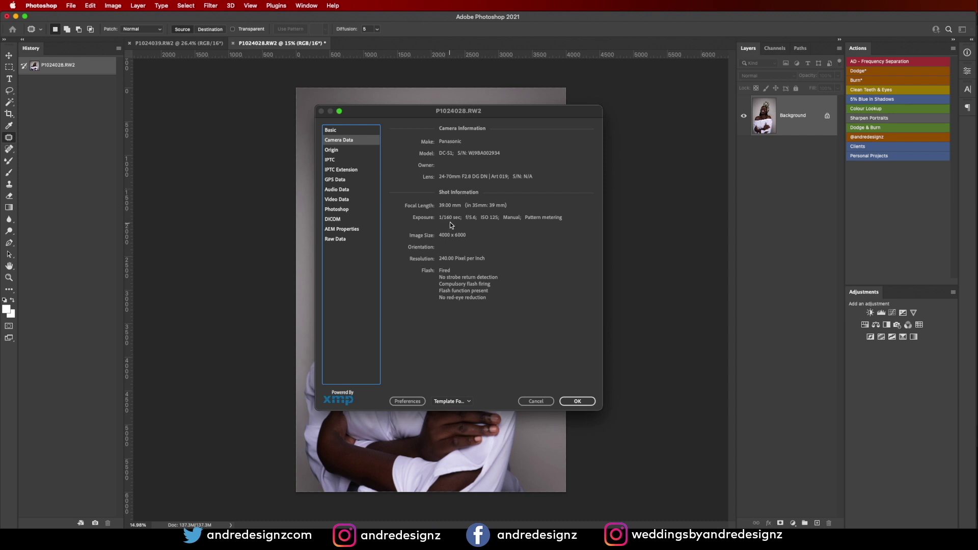
{"action": "left_click", "coordinate": [578, 402]}
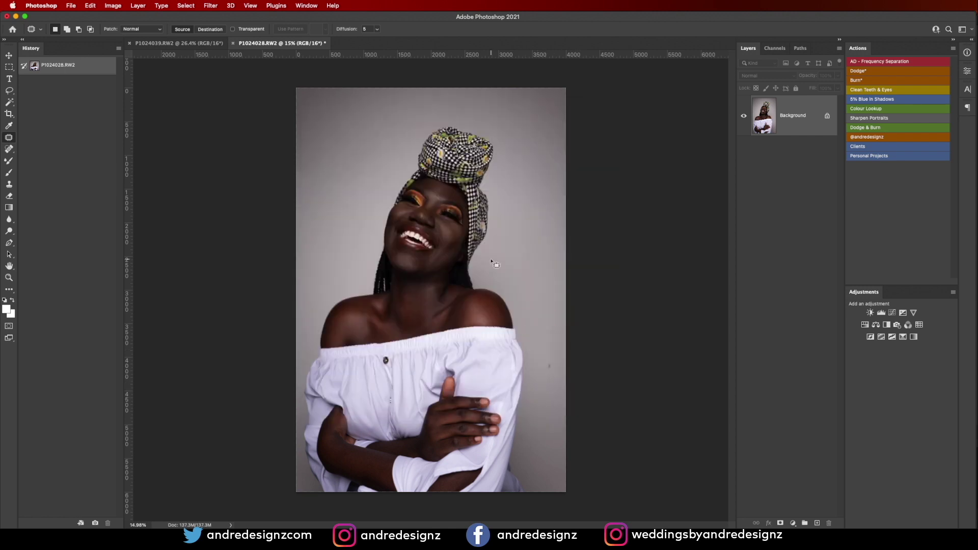
Step: Duplicate the Background layer and apply the Camera Raw Filter to the copy with Auto tone and exposure raised to +0.45
{"action": "left_click_drag", "start_coordinate": [806, 113], "coordinate": [817, 523]}
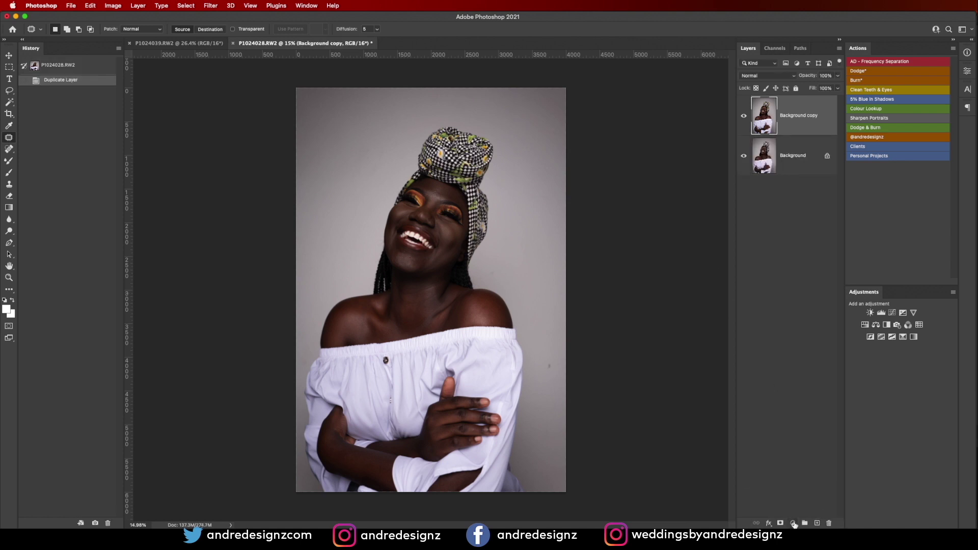
{"action": "left_click", "coordinate": [210, 5]}
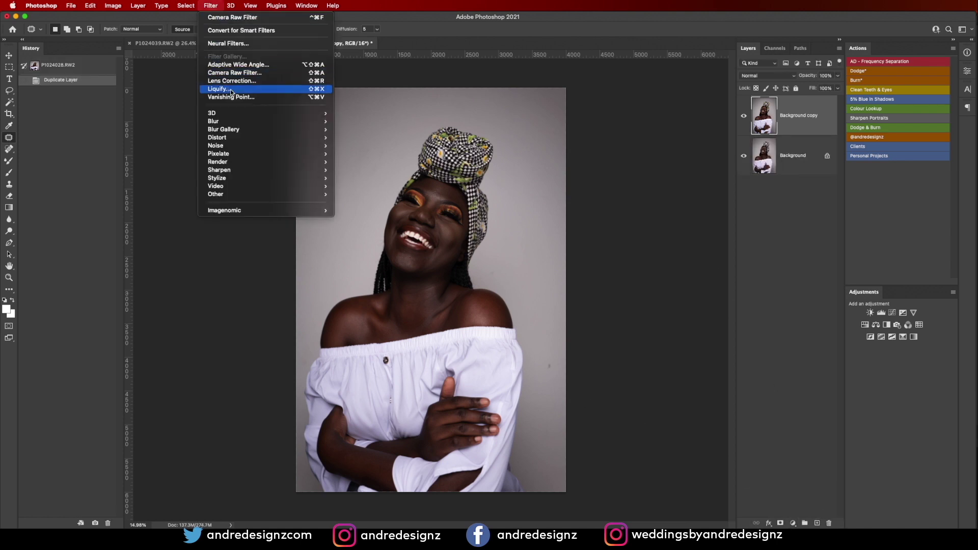
{"action": "left_click", "coordinate": [253, 71]}
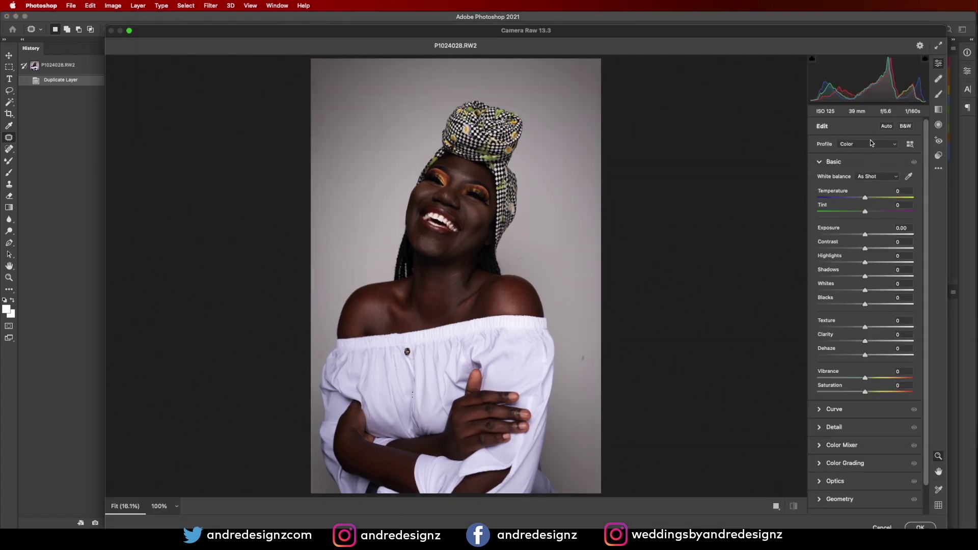
{"action": "left_click", "coordinate": [885, 127]}
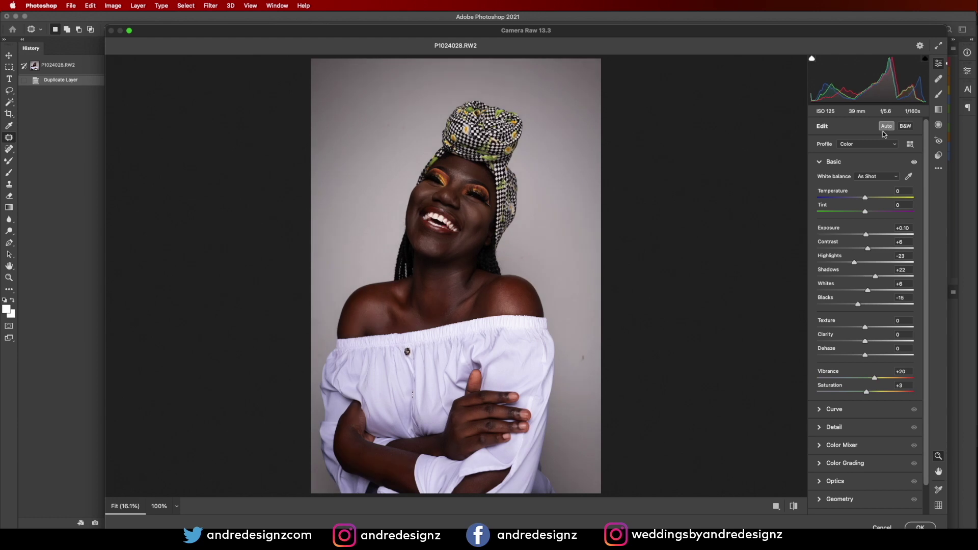
{"action": "left_click_drag", "start_coordinate": [866, 237], "coordinate": [870, 238]}
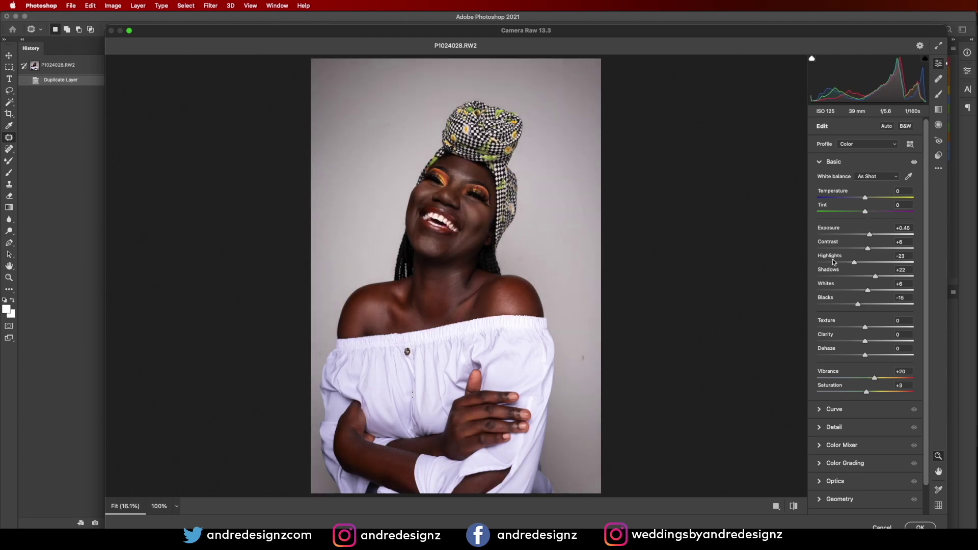
{"action": "left_click", "coordinate": [920, 526]}
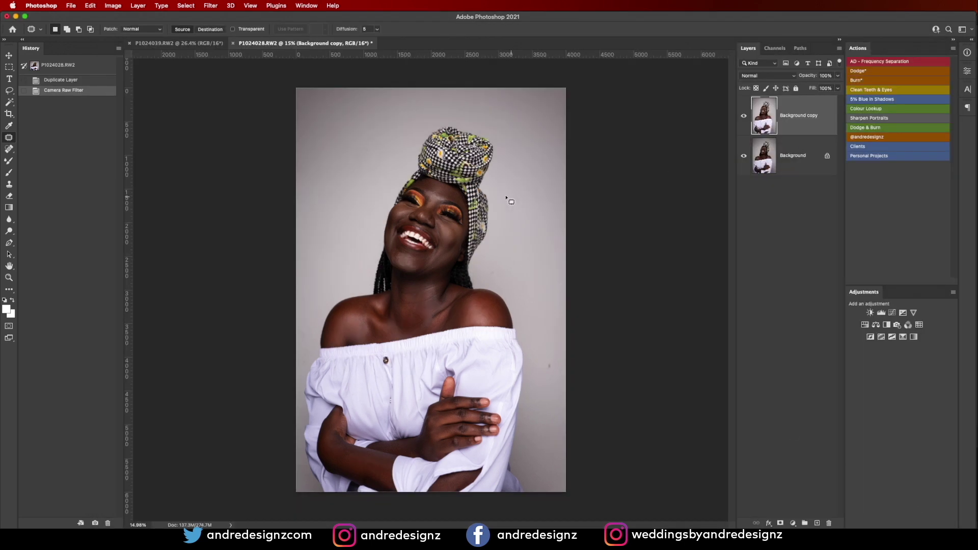
Step: Patch the blemishes on the woman's forehead with clean neighbouring skin, using the Patch tool
{"action": "scroll", "coordinate": [433, 214], "scroll_direction": "up", "scroll_amount": 5}
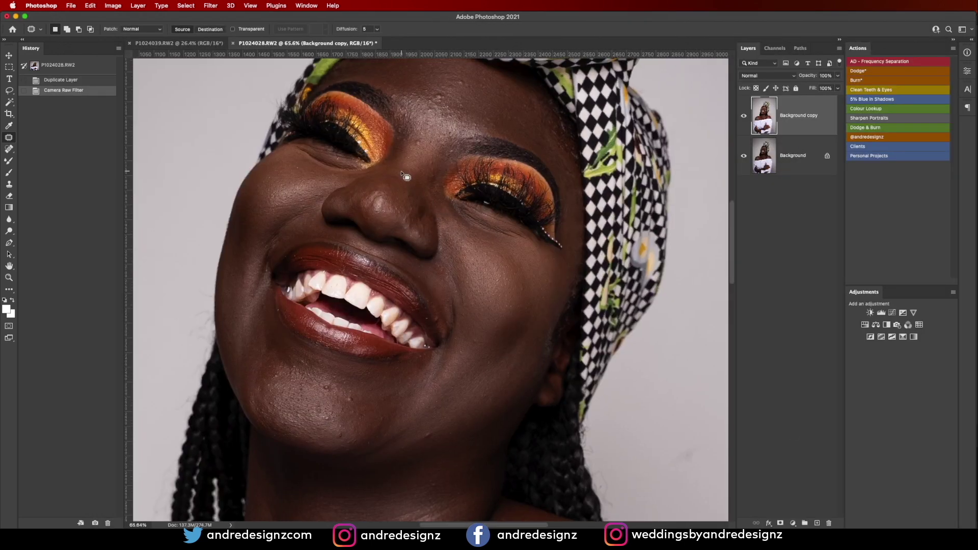
{"action": "mouse_move", "coordinate": [401, 171]}
{"action": "left_mouse_down"}
{"action": "mouse_move", "coordinate": [454, 352]}
{"action": "mouse_move", "coordinate": [466, 239]}
{"action": "mouse_move", "coordinate": [471, 260]}
{"action": "left_mouse_up"}
{"action": "key", "text": "super+d"}
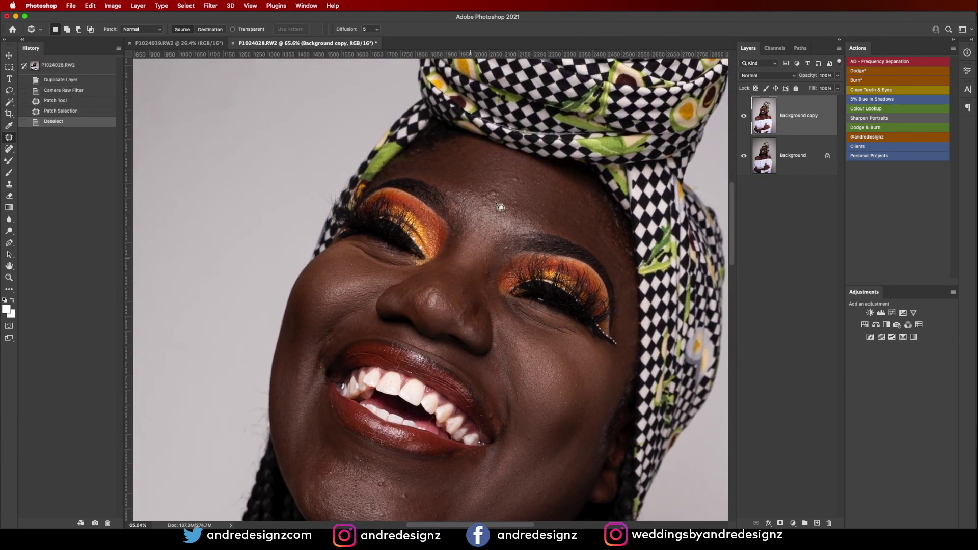
{"action": "mouse_move", "coordinate": [497, 193]}
{"action": "left_mouse_down"}
{"action": "mouse_move", "coordinate": [502, 204]}
{"action": "mouse_move", "coordinate": [491, 186]}
{"action": "mouse_move", "coordinate": [525, 183]}
{"action": "mouse_move", "coordinate": [518, 205]}
{"action": "mouse_move", "coordinate": [525, 176]}
{"action": "left_mouse_up"}
{"action": "key", "text": "ctrl+d"}
{"action": "key", "text": "super+d"}
{"action": "key", "text": "super+d"}
{"action": "mouse_move", "coordinate": [523, 183]}
{"action": "left_mouse_down"}
{"action": "mouse_move", "coordinate": [534, 196]}
{"action": "mouse_move", "coordinate": [532, 181]}
{"action": "mouse_move", "coordinate": [545, 179]}
{"action": "left_mouse_up"}
{"action": "left_click_drag", "start_coordinate": [540, 185], "coordinate": [549, 200]}
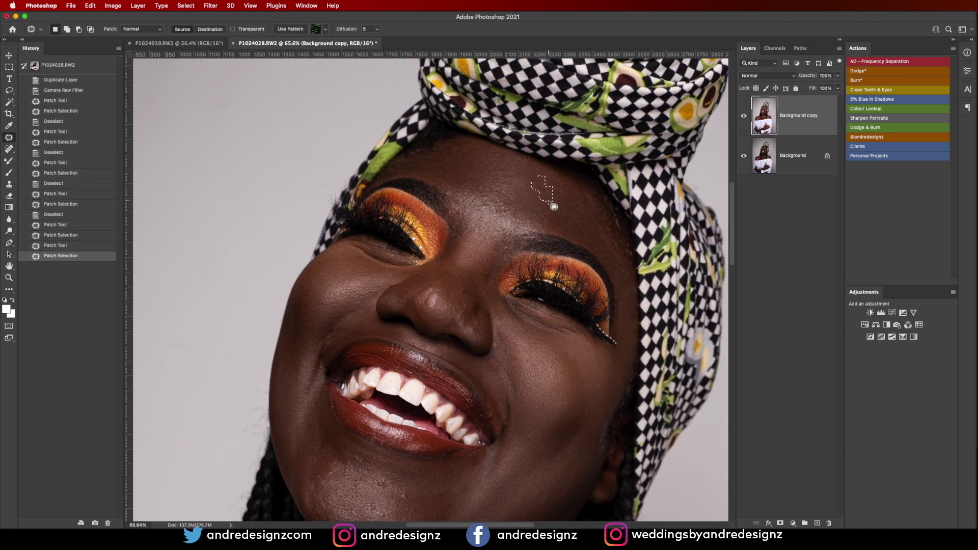
Step: Patch the bumps between the eyebrows and on the bridge of the nose
{"action": "mouse_move", "coordinate": [455, 196]}
{"action": "left_mouse_down"}
{"action": "mouse_move", "coordinate": [444, 192]}
{"action": "mouse_move", "coordinate": [454, 196]}
{"action": "left_mouse_up"}
{"action": "mouse_move", "coordinate": [451, 194]}
{"action": "left_mouse_down"}
{"action": "mouse_move", "coordinate": [492, 200]}
{"action": "mouse_move", "coordinate": [513, 251]}
{"action": "mouse_move", "coordinate": [480, 275]}
{"action": "mouse_move", "coordinate": [493, 277]}
{"action": "mouse_move", "coordinate": [483, 288]}
{"action": "mouse_move", "coordinate": [501, 270]}
{"action": "left_mouse_up"}
{"action": "key", "text": "super+d"}
{"action": "key", "text": "ctrl+d"}
{"action": "key", "text": "ctrl+d"}
{"action": "left_click_drag", "start_coordinate": [500, 267], "coordinate": [485, 269]}
{"action": "key", "text": "ctrl+d"}
{"action": "left_click_drag", "start_coordinate": [458, 235], "coordinate": [465, 262]}
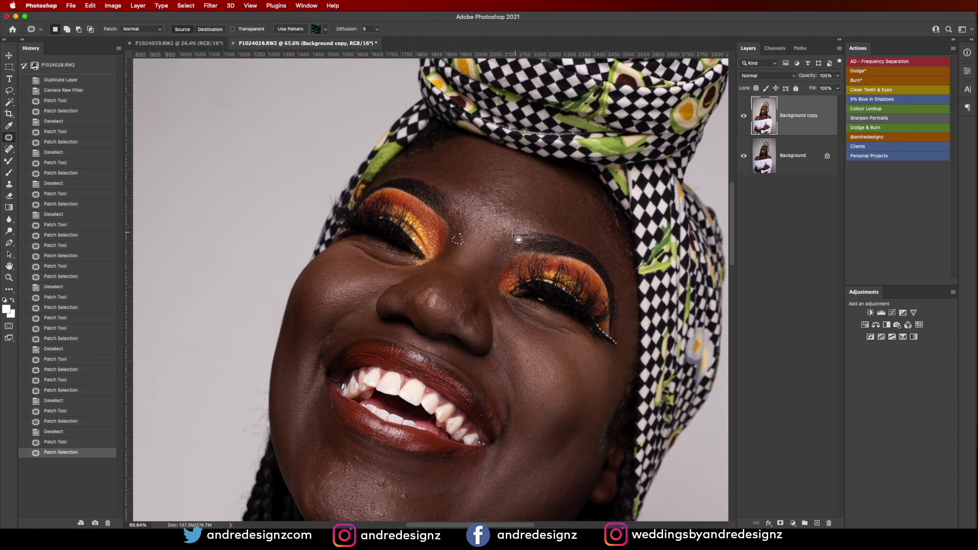
Step: Patch the blemishes on the chin below the lower lip with smoother skin nearby
{"action": "left_click_drag", "start_coordinate": [455, 414], "coordinate": [522, 231]}
{"action": "left_click_drag", "start_coordinate": [471, 301], "coordinate": [475, 304]}
{"action": "left_click_drag", "start_coordinate": [479, 307], "coordinate": [492, 315]}
{"action": "mouse_move", "coordinate": [450, 291]}
{"action": "left_mouse_down"}
{"action": "mouse_move", "coordinate": [461, 317]}
{"action": "mouse_move", "coordinate": [451, 331]}
{"action": "mouse_move", "coordinate": [456, 322]}
{"action": "left_mouse_up"}
{"action": "key", "text": "super+d"}
{"action": "mouse_move", "coordinate": [456, 326]}
{"action": "left_mouse_down"}
{"action": "mouse_move", "coordinate": [473, 347]}
{"action": "mouse_move", "coordinate": [470, 339]}
{"action": "left_mouse_up"}
{"action": "left_click_drag", "start_coordinate": [471, 343], "coordinate": [487, 343]}
{"action": "key", "text": "super+d"}
Step: Patch the spots on the jaw and image-right cheek and the skin beside that corner of the mouth
{"action": "left_click_drag", "start_coordinate": [561, 338], "coordinate": [560, 339]}
{"action": "left_click_drag", "start_coordinate": [559, 343], "coordinate": [570, 340]}
{"action": "key", "text": "ctrl+d"}
{"action": "mouse_move", "coordinate": [606, 249]}
{"action": "left_mouse_down"}
{"action": "mouse_move", "coordinate": [603, 264]}
{"action": "mouse_move", "coordinate": [586, 263]}
{"action": "mouse_move", "coordinate": [588, 278]}
{"action": "left_mouse_up"}
{"action": "key", "text": "super+d"}
{"action": "key", "text": "ctrl+d"}
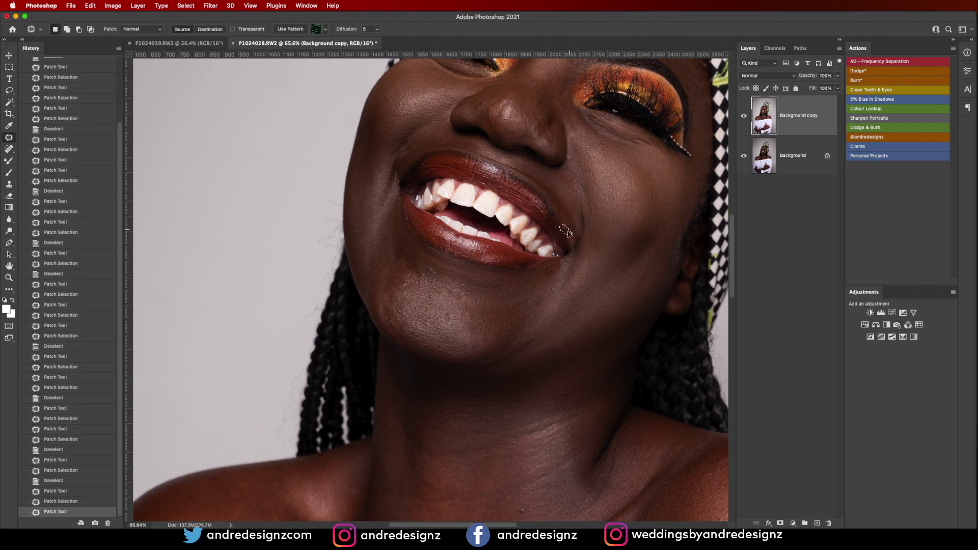
{"action": "left_click_drag", "start_coordinate": [555, 225], "coordinate": [563, 236]}
{"action": "key", "text": "ctrl+d"}
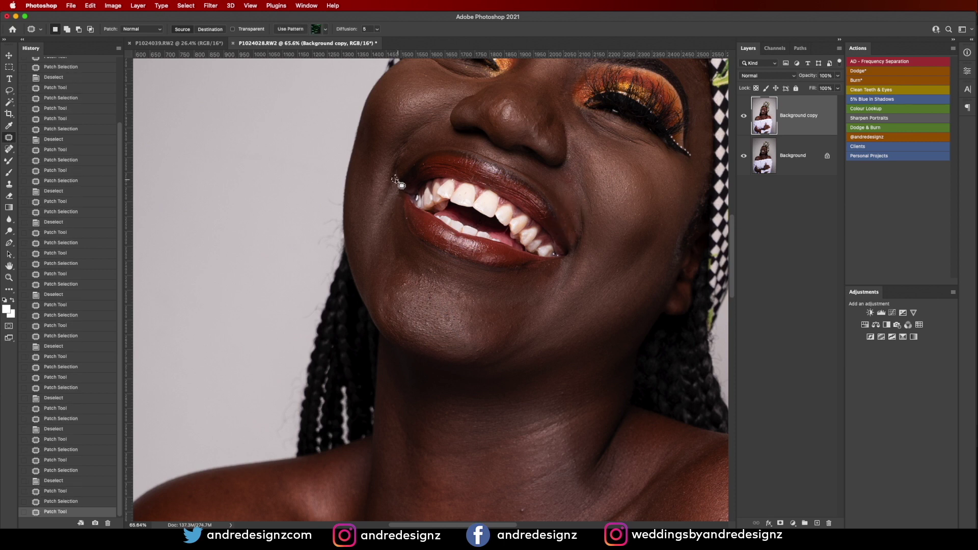
Step: Patch the remaining bumps on the image-left side and centre of the chin
{"action": "mouse_move", "coordinate": [411, 224]}
{"action": "left_mouse_down"}
{"action": "mouse_move", "coordinate": [428, 245]}
{"action": "mouse_move", "coordinate": [407, 280]}
{"action": "left_mouse_up"}
{"action": "key", "text": "ctrl+d"}
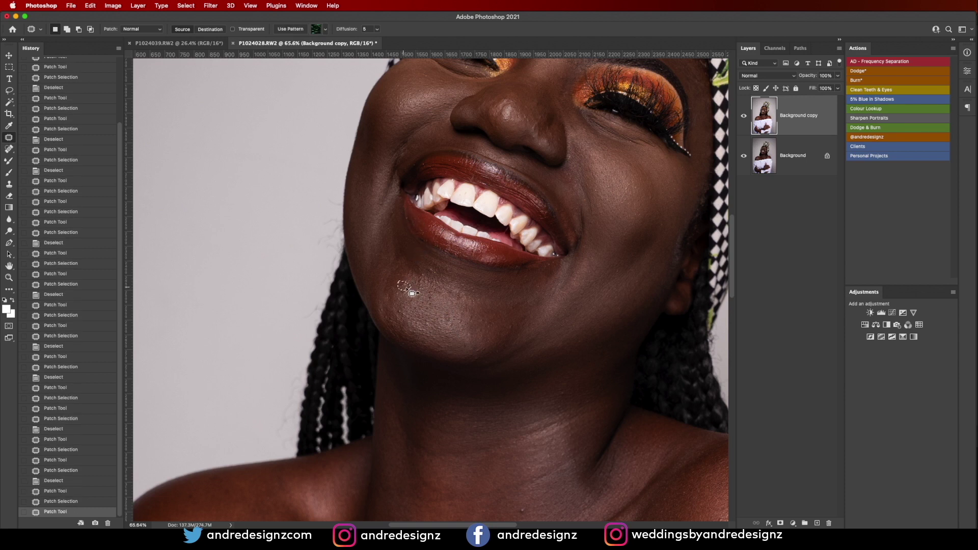
{"action": "left_click_drag", "start_coordinate": [433, 266], "coordinate": [458, 283]}
{"action": "key", "text": "super+d"}
{"action": "mouse_move", "coordinate": [462, 320]}
{"action": "left_mouse_down"}
{"action": "mouse_move", "coordinate": [470, 328]}
{"action": "mouse_move", "coordinate": [492, 295]}
{"action": "mouse_move", "coordinate": [475, 389]}
{"action": "mouse_move", "coordinate": [484, 462]}
{"action": "left_mouse_up"}
{"action": "key", "text": "super+d"}
Step: Patch the leftover marks on the image-left cheek beside the mouth and on the forehead above the brows
{"action": "key", "text": "space"}
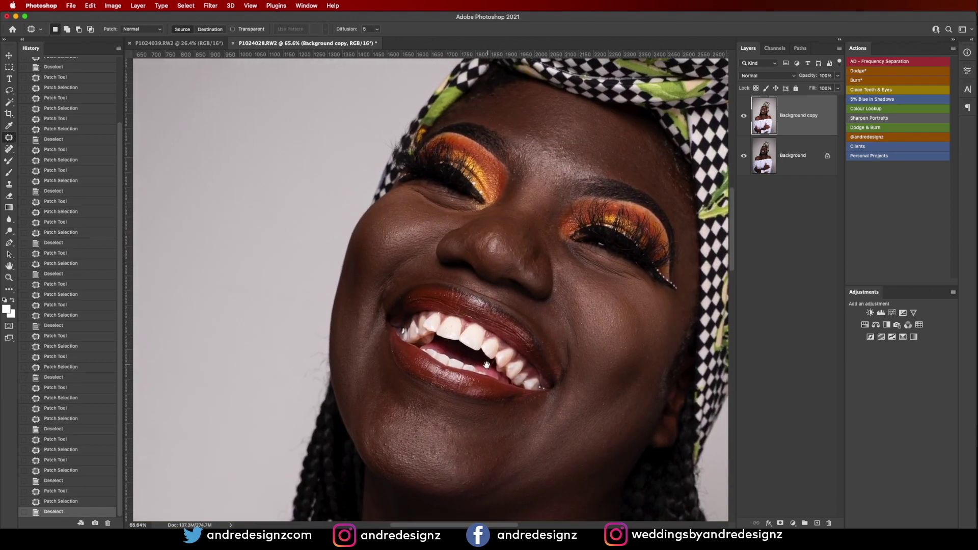
{"action": "left_click_drag", "start_coordinate": [386, 288], "coordinate": [408, 267]}
{"action": "key", "text": "super+d"}
{"action": "left_click_drag", "start_coordinate": [410, 267], "coordinate": [413, 266]}
{"action": "left_click_drag", "start_coordinate": [646, 167], "coordinate": [650, 177]}
{"action": "key", "text": "super+d"}
{"action": "mouse_move", "coordinate": [558, 148]}
{"action": "left_mouse_down"}
{"action": "mouse_move", "coordinate": [550, 144]}
{"action": "mouse_move", "coordinate": [545, 158]}
{"action": "left_mouse_up"}
{"action": "key", "text": "ctrl+d"}
Step: Patch the blemishes on the neck and upper chest with clean skin beside them
{"action": "scroll", "coordinate": [538, 242], "scroll_direction": "down", "scroll_amount": 10}
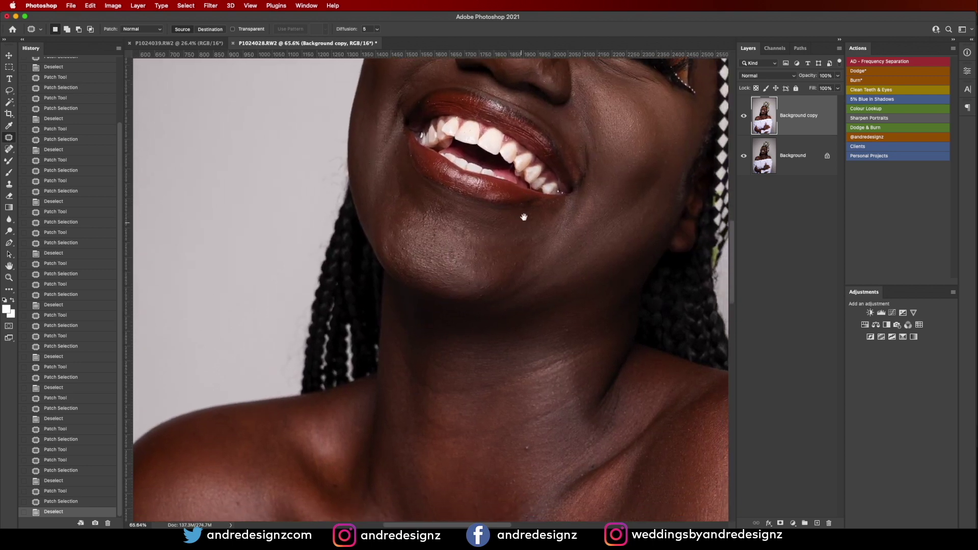
{"action": "scroll", "coordinate": [520, 219], "scroll_direction": "down", "scroll_amount": 5}
{"action": "mouse_move", "coordinate": [529, 290]}
{"action": "left_mouse_down"}
{"action": "mouse_move", "coordinate": [486, 363]}
{"action": "mouse_move", "coordinate": [480, 355]}
{"action": "left_mouse_up"}
{"action": "key", "text": "super+d"}
{"action": "mouse_move", "coordinate": [475, 359]}
{"action": "left_mouse_down"}
{"action": "mouse_move", "coordinate": [426, 363]}
{"action": "mouse_move", "coordinate": [426, 343]}
{"action": "left_mouse_up"}
{"action": "key", "text": "super+d"}
{"action": "left_click_drag", "start_coordinate": [423, 352], "coordinate": [441, 352]}
{"action": "key", "text": "super+d"}
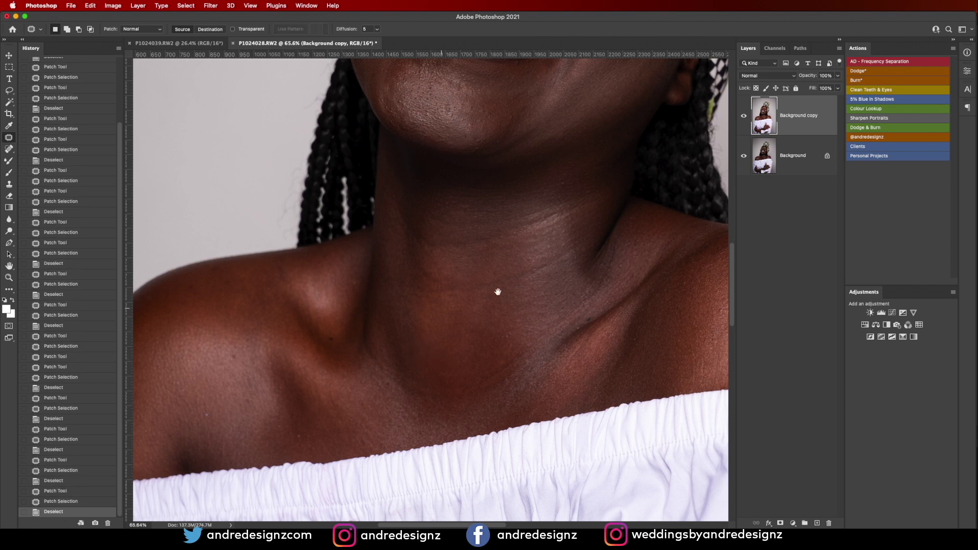
Step: Patch the small spots on the upper chest near the image-left shoulder
{"action": "left_click_drag", "start_coordinate": [498, 293], "coordinate": [610, 284]}
{"action": "mouse_move", "coordinate": [318, 405]}
{"action": "left_mouse_down"}
{"action": "mouse_move", "coordinate": [350, 348]}
{"action": "mouse_move", "coordinate": [368, 386]}
{"action": "mouse_move", "coordinate": [397, 349]}
{"action": "left_mouse_up"}
{"action": "key", "text": "ctrl+d"}
{"action": "key", "text": "super+d"}
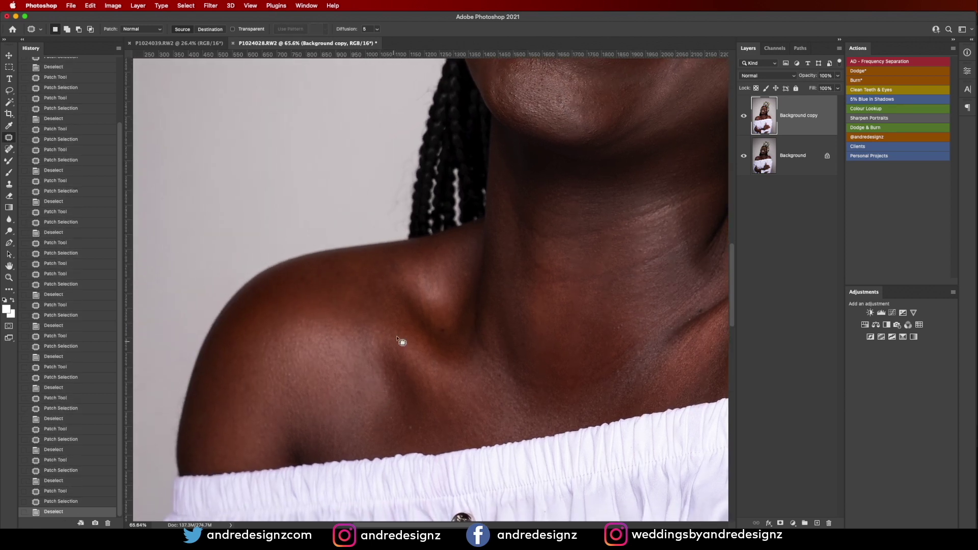
Step: Patch the spots and uneven skin texture on the image-right shoulder above the blouse
{"action": "left_click_drag", "start_coordinate": [410, 307], "coordinate": [277, 305]}
{"action": "left_click_drag", "start_coordinate": [486, 316], "coordinate": [344, 315]}
{"action": "scroll", "coordinate": [441, 295], "scroll_direction": "right", "scroll_amount": 5}
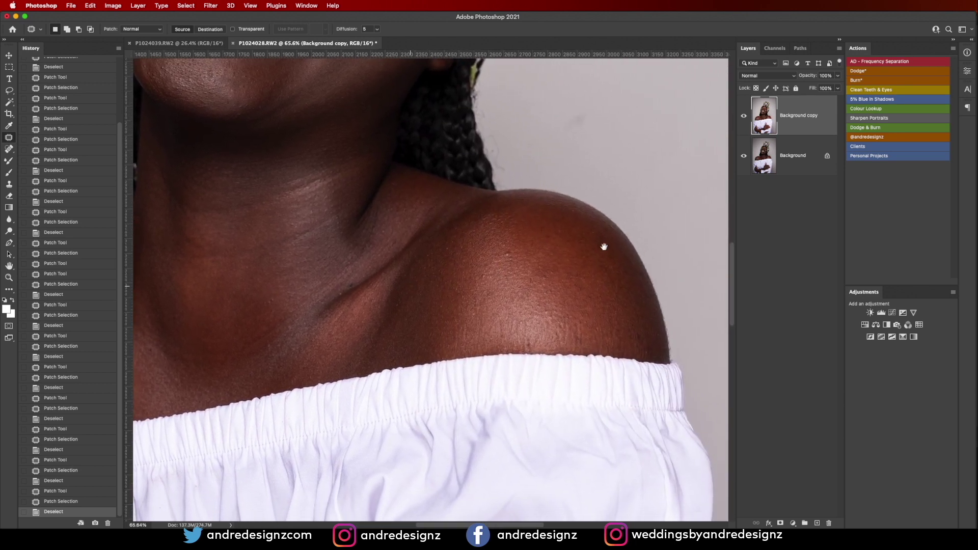
{"action": "left_click_drag", "start_coordinate": [601, 237], "coordinate": [602, 257]}
{"action": "key", "text": "super+d"}
{"action": "left_click_drag", "start_coordinate": [515, 239], "coordinate": [538, 314]}
{"action": "mouse_move", "coordinate": [529, 318]}
{"action": "left_mouse_down"}
{"action": "mouse_move", "coordinate": [514, 334]}
{"action": "mouse_move", "coordinate": [547, 344]}
{"action": "left_mouse_up"}
{"action": "left_click_drag", "start_coordinate": [539, 339], "coordinate": [555, 344]}
{"action": "key", "text": "ctrl+d"}
Step: Run the AD - Frequency Separation action on the retouched portrait to build the High*, colour correction and Low* layers
{"action": "scroll", "coordinate": [563, 353], "scroll_direction": "up", "scroll_amount": 10}
{"action": "scroll", "coordinate": [563, 353], "scroll_direction": "right", "scroll_amount": 2}
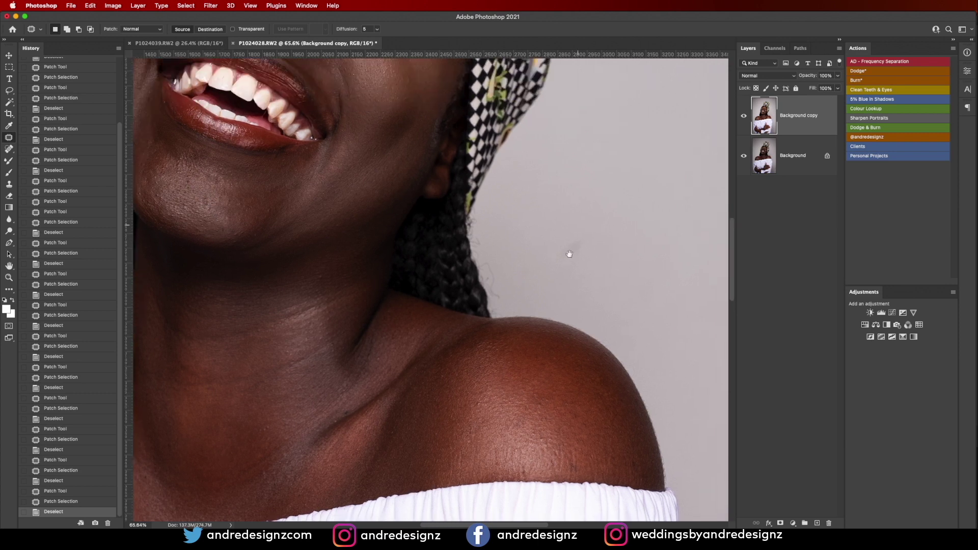
{"action": "scroll", "coordinate": [584, 335], "scroll_direction": "down", "scroll_amount": 10}
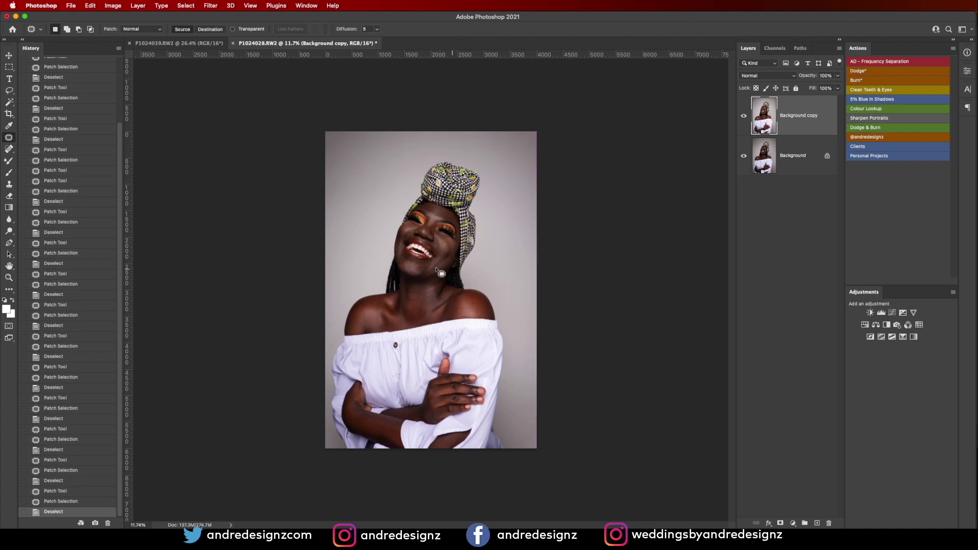
{"action": "scroll", "coordinate": [469, 168], "scroll_direction": "down", "scroll_amount": 2}
{"action": "scroll", "coordinate": [427, 276], "scroll_direction": "up", "scroll_amount": 5}
{"action": "scroll", "coordinate": [427, 276], "scroll_direction": "up", "scroll_amount": 1}
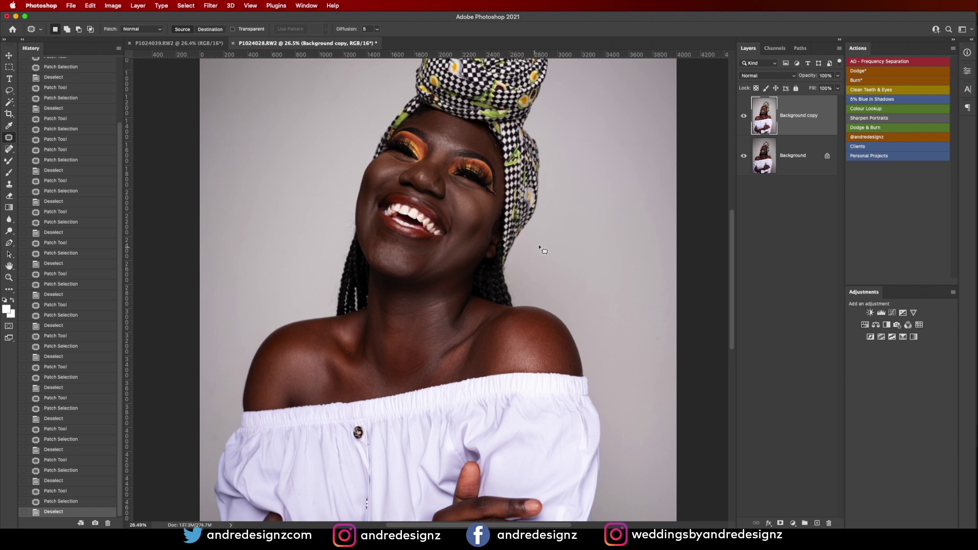
{"action": "left_click", "coordinate": [871, 61]}
{"action": "left_click_drag", "start_coordinate": [617, 137], "coordinate": [627, 108]}
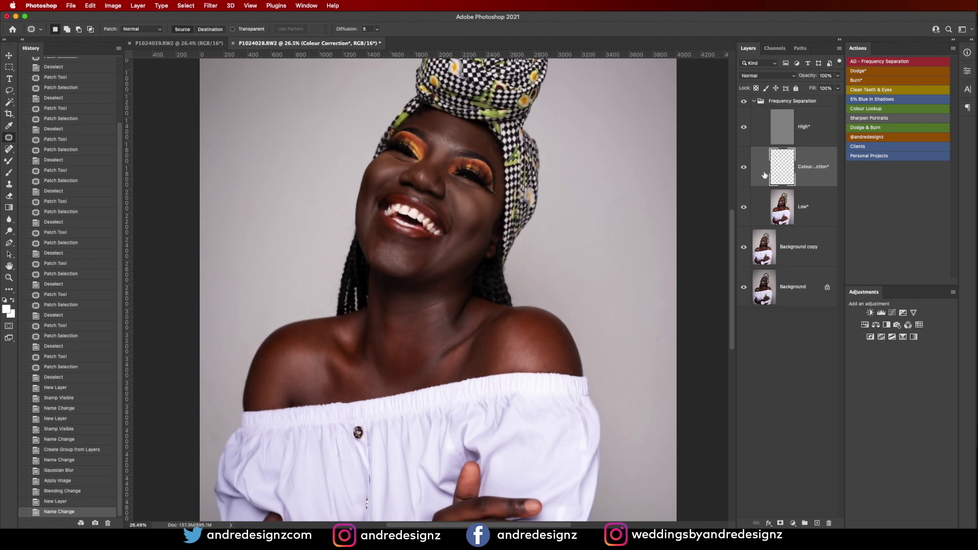
Step: Select the Low* layer and set up the Mixer Brush with a size of 300 for smoothing the face
{"action": "left_click", "coordinate": [801, 205]}
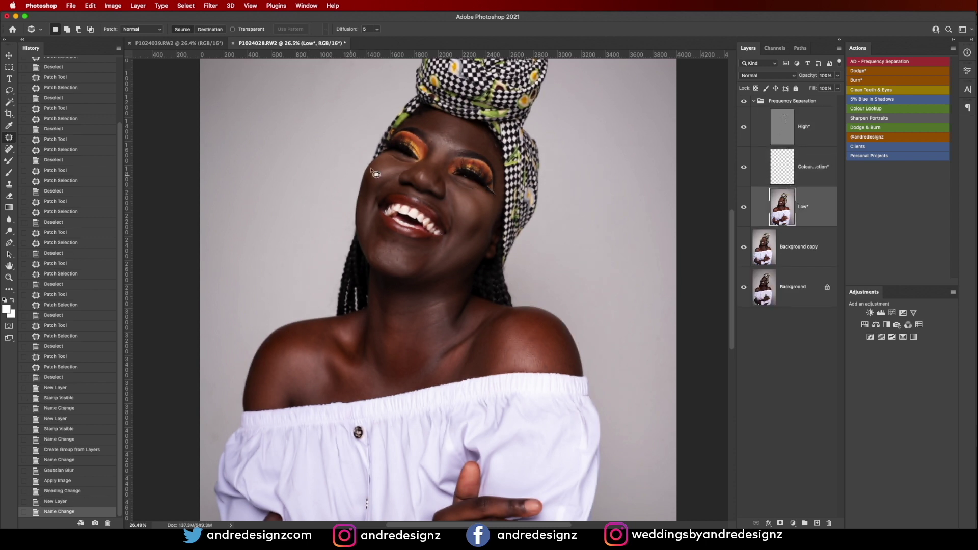
{"action": "scroll", "coordinate": [422, 158], "scroll_direction": "up", "scroll_amount": 4}
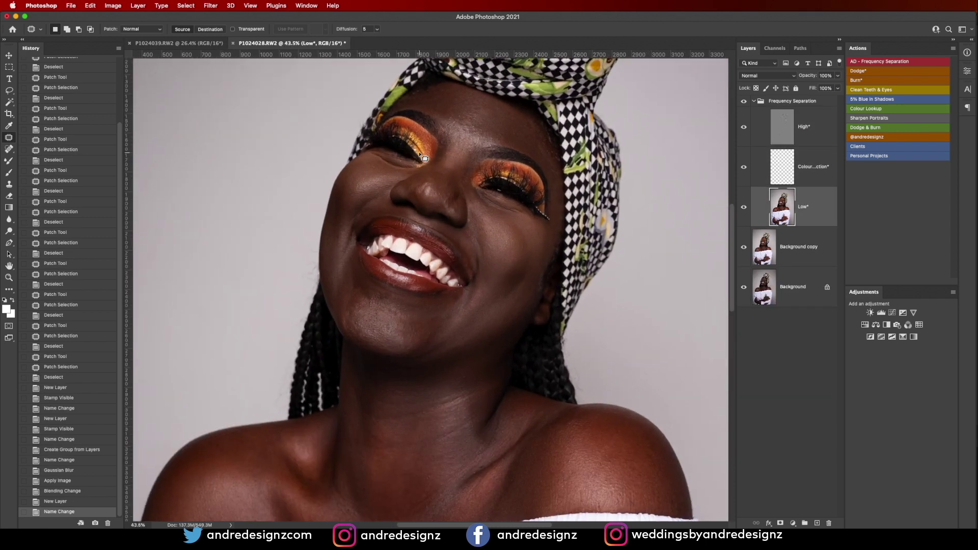
{"action": "key", "text": "b"}
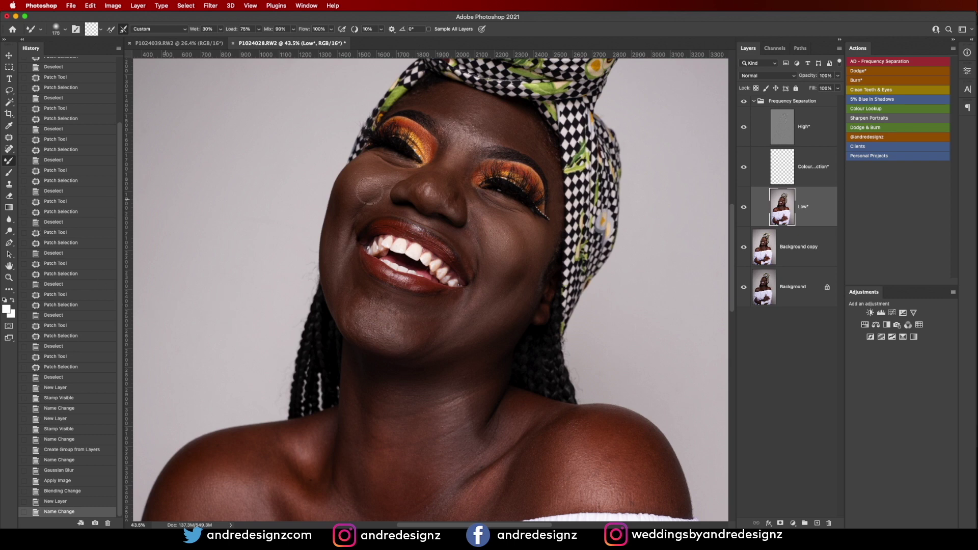
{"action": "left_click", "coordinate": [8, 173]}
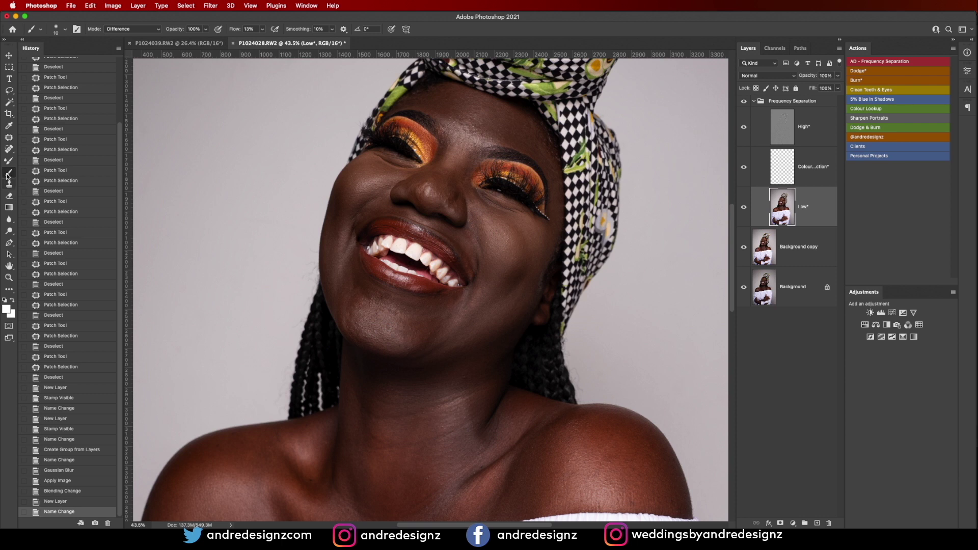
{"action": "left_click", "coordinate": [6, 163]}
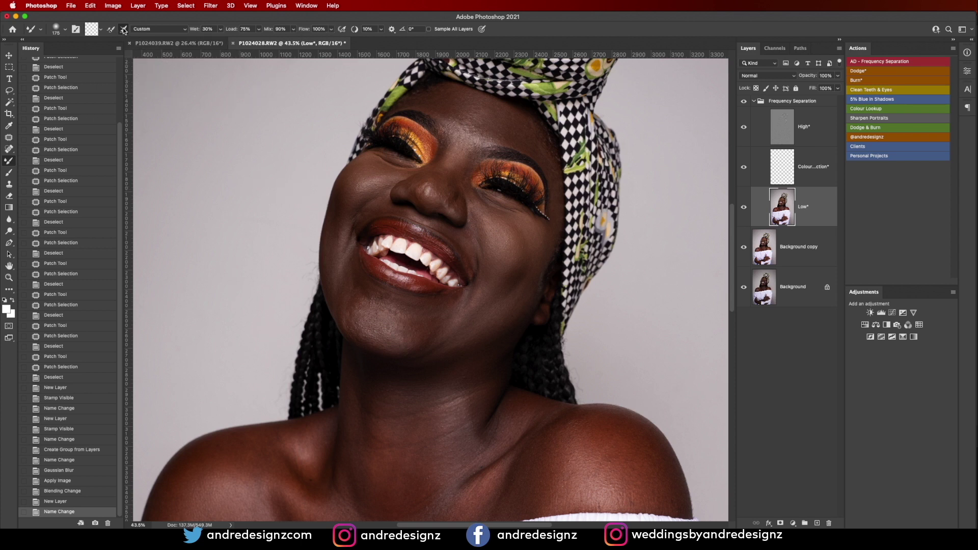
{"action": "key", "text": "bracketright"}
{"action": "key", "text": "bracketright"}
{"action": "key", "text": "bracketright"}
{"action": "key", "text": "bracketright"}
{"action": "key", "text": "bracketright"}
{"action": "scroll", "coordinate": [370, 173], "scroll_direction": "up", "scroll_amount": 3}
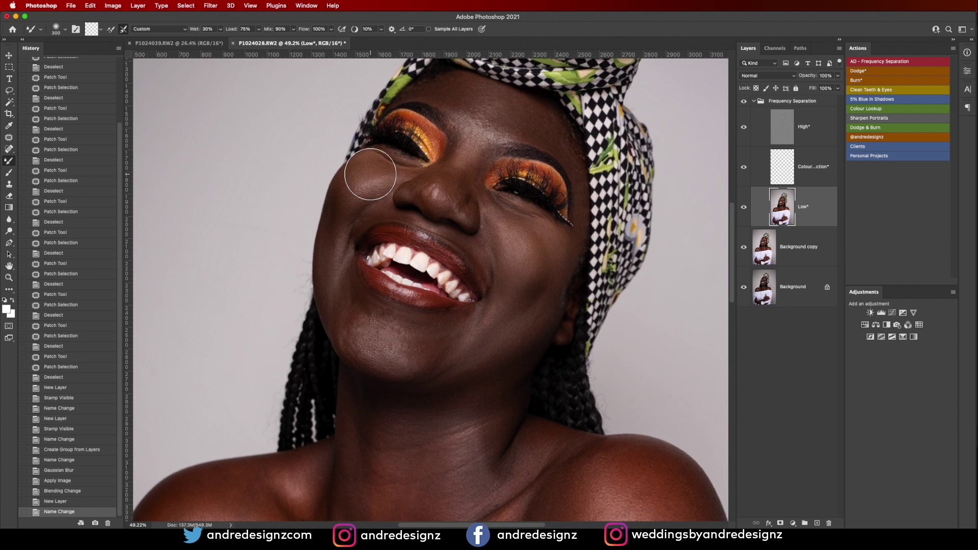
Step: Blend the uneven tones across the forehead on the Low* layer with Mixer Brush strokes, adapting the brush size to the area
{"action": "key", "text": "bracketleft"}
{"action": "key", "text": "bracketleft"}
{"action": "key", "text": "bracketleft"}
{"action": "key", "text": "bracketleft"}
{"action": "key", "text": "bracketright"}
{"action": "key", "text": "bracketright"}
{"action": "mouse_move", "coordinate": [488, 115]}
{"action": "left_mouse_down"}
{"action": "mouse_move", "coordinate": [483, 132]}
{"action": "mouse_move", "coordinate": [506, 114]}
{"action": "mouse_move", "coordinate": [487, 136]}
{"action": "mouse_move", "coordinate": [527, 124]}
{"action": "mouse_move", "coordinate": [519, 123]}
{"action": "mouse_move", "coordinate": [554, 149]}
{"action": "left_mouse_up"}
{"action": "key", "text": "bracketleft"}
{"action": "key", "text": "bracketleft"}
{"action": "mouse_move", "coordinate": [569, 163]}
{"action": "left_mouse_down"}
{"action": "mouse_move", "coordinate": [512, 105]}
{"action": "mouse_move", "coordinate": [418, 94]}
{"action": "mouse_move", "coordinate": [462, 99]}
{"action": "mouse_move", "coordinate": [419, 101]}
{"action": "mouse_move", "coordinate": [460, 95]}
{"action": "mouse_move", "coordinate": [443, 107]}
{"action": "left_mouse_up"}
Step: Smooth the tones on the bridge and side of the nose with a smaller Mixer Brush
{"action": "key", "text": "["}
{"action": "mouse_move", "coordinate": [444, 177]}
{"action": "left_mouse_down"}
{"action": "mouse_move", "coordinate": [465, 158]}
{"action": "mouse_move", "coordinate": [448, 188]}
{"action": "mouse_move", "coordinate": [458, 190]}
{"action": "left_mouse_up"}
{"action": "key", "text": "["}
{"action": "mouse_move", "coordinate": [482, 159]}
{"action": "left_mouse_down"}
{"action": "mouse_move", "coordinate": [452, 206]}
{"action": "mouse_move", "coordinate": [437, 172]}
{"action": "mouse_move", "coordinate": [449, 200]}
{"action": "mouse_move", "coordinate": [430, 203]}
{"action": "mouse_move", "coordinate": [431, 187]}
{"action": "mouse_move", "coordinate": [422, 212]}
{"action": "mouse_move", "coordinate": [462, 195]}
{"action": "mouse_move", "coordinate": [473, 231]}
{"action": "mouse_move", "coordinate": [471, 208]}
{"action": "mouse_move", "coordinate": [459, 216]}
{"action": "mouse_move", "coordinate": [469, 202]}
{"action": "mouse_move", "coordinate": [454, 232]}
{"action": "left_mouse_up"}
Step: Blend the skin tones on the image-left cheek and down along the jaw to the chin with the Mixer Brush
{"action": "key", "text": "]"}
{"action": "key", "text": "]"}
{"action": "mouse_move", "coordinate": [368, 180]}
{"action": "left_mouse_down"}
{"action": "mouse_move", "coordinate": [342, 221]}
{"action": "mouse_move", "coordinate": [366, 180]}
{"action": "mouse_move", "coordinate": [353, 199]}
{"action": "left_mouse_up"}
{"action": "left_click_drag", "start_coordinate": [353, 199], "coordinate": [340, 229]}
{"action": "key", "text": "["}
{"action": "key", "text": "["}
{"action": "mouse_move", "coordinate": [370, 170]}
{"action": "left_mouse_down"}
{"action": "mouse_move", "coordinate": [400, 176]}
{"action": "mouse_move", "coordinate": [369, 161]}
{"action": "mouse_move", "coordinate": [338, 215]}
{"action": "mouse_move", "coordinate": [339, 190]}
{"action": "mouse_move", "coordinate": [345, 244]}
{"action": "mouse_move", "coordinate": [338, 259]}
{"action": "mouse_move", "coordinate": [337, 244]}
{"action": "mouse_move", "coordinate": [332, 293]}
{"action": "left_mouse_up"}
{"action": "key", "text": "]"}
{"action": "mouse_move", "coordinate": [334, 255]}
{"action": "left_mouse_down"}
{"action": "mouse_move", "coordinate": [331, 296]}
{"action": "mouse_move", "coordinate": [348, 337]}
{"action": "mouse_move", "coordinate": [326, 300]}
{"action": "mouse_move", "coordinate": [352, 320]}
{"action": "mouse_move", "coordinate": [340, 257]}
{"action": "mouse_move", "coordinate": [346, 328]}
{"action": "mouse_move", "coordinate": [341, 284]}
{"action": "mouse_move", "coordinate": [373, 316]}
{"action": "mouse_move", "coordinate": [365, 319]}
{"action": "mouse_move", "coordinate": [381, 321]}
{"action": "mouse_move", "coordinate": [348, 321]}
{"action": "mouse_move", "coordinate": [379, 310]}
{"action": "mouse_move", "coordinate": [353, 317]}
{"action": "mouse_move", "coordinate": [365, 306]}
{"action": "mouse_move", "coordinate": [364, 319]}
{"action": "mouse_move", "coordinate": [355, 298]}
{"action": "mouse_move", "coordinate": [361, 332]}
{"action": "mouse_move", "coordinate": [369, 314]}
{"action": "mouse_move", "coordinate": [398, 322]}
{"action": "left_mouse_up"}
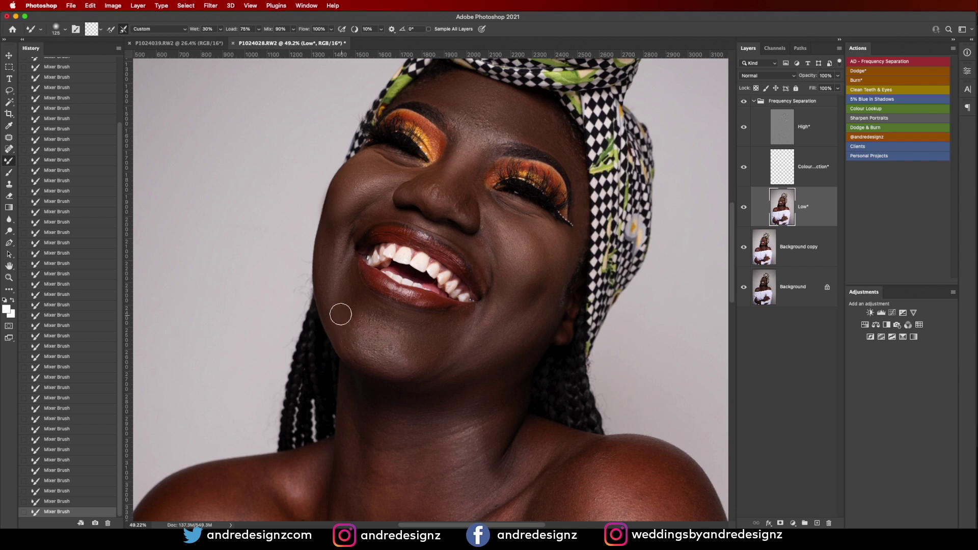
Step: Smooth the image-right jaw, cheek and upper-lip area on the Low* layer with the Mixer Brush, adapting the brush size to each area
{"action": "key", "text": "bracketright"}
{"action": "key", "text": "bracketright"}
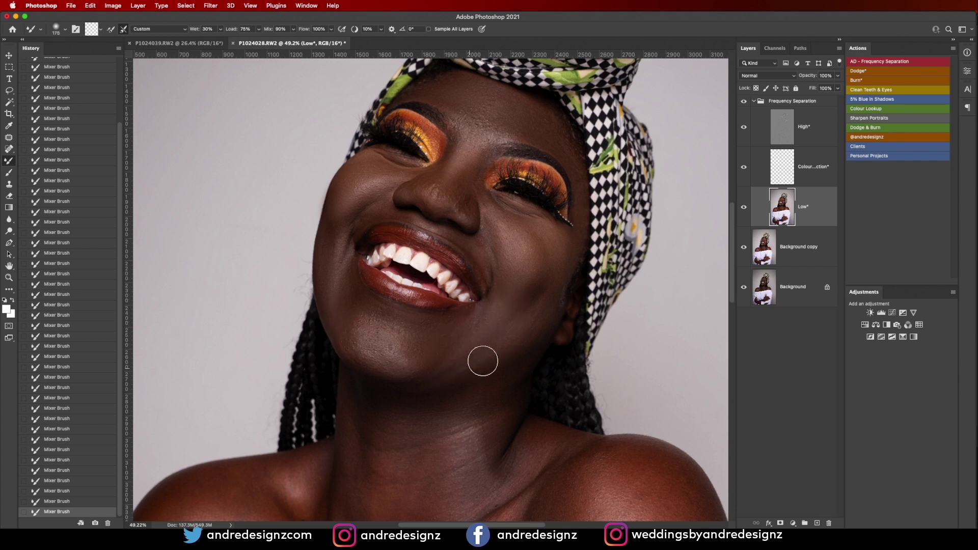
{"action": "key", "text": "bracketleft"}
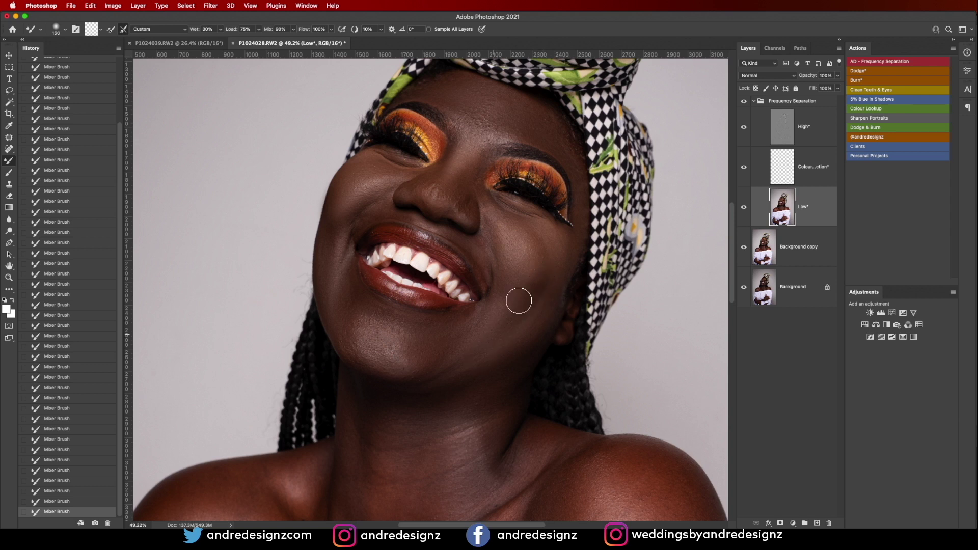
{"action": "key", "text": "bracketleft"}
{"action": "key", "text": "bracketleft"}
{"action": "key", "text": "bracketleft"}
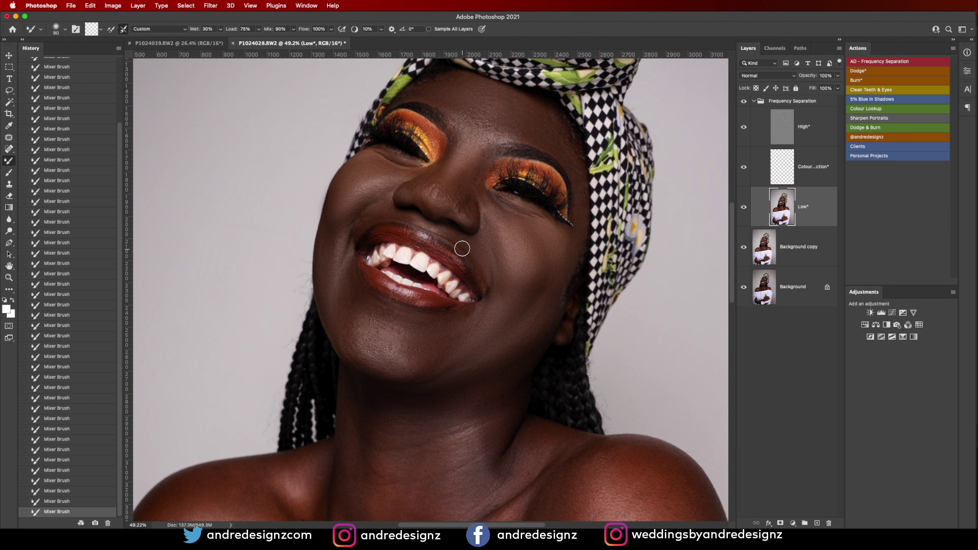
{"action": "key", "text": "bracketright"}
{"action": "key", "text": "bracketright"}
{"action": "key", "text": "bracketleft"}
Step: Compare the portrait with and without the Frequency Separation group, and touch up the chin with a Mixer Brush stroke
{"action": "scroll", "coordinate": [379, 356], "scroll_direction": "down", "scroll_amount": 3}
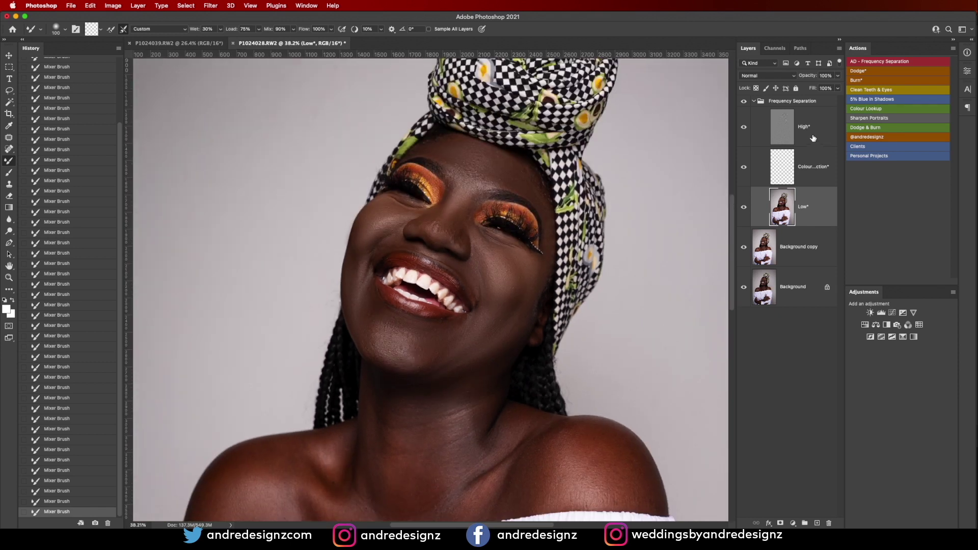
{"action": "left_click", "coordinate": [744, 104]}
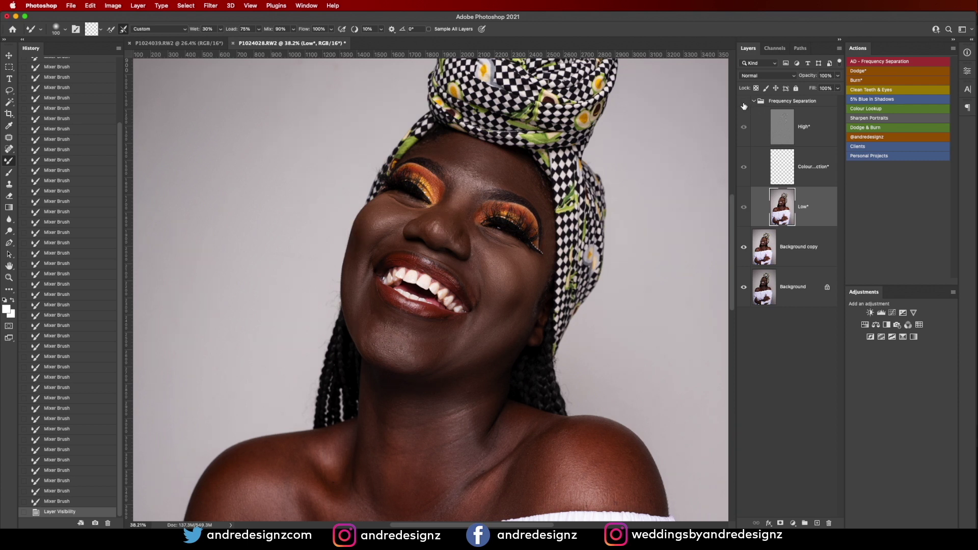
{"action": "left_click", "coordinate": [744, 104]}
{"action": "scroll", "coordinate": [545, 311], "scroll_direction": "down", "scroll_amount": 3}
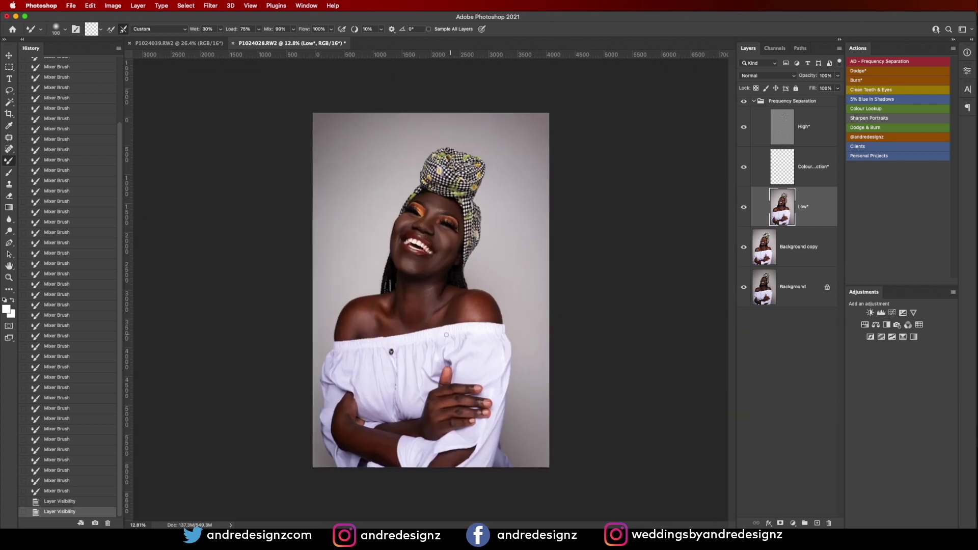
{"action": "scroll", "coordinate": [416, 328], "scroll_direction": "up", "scroll_amount": 2}
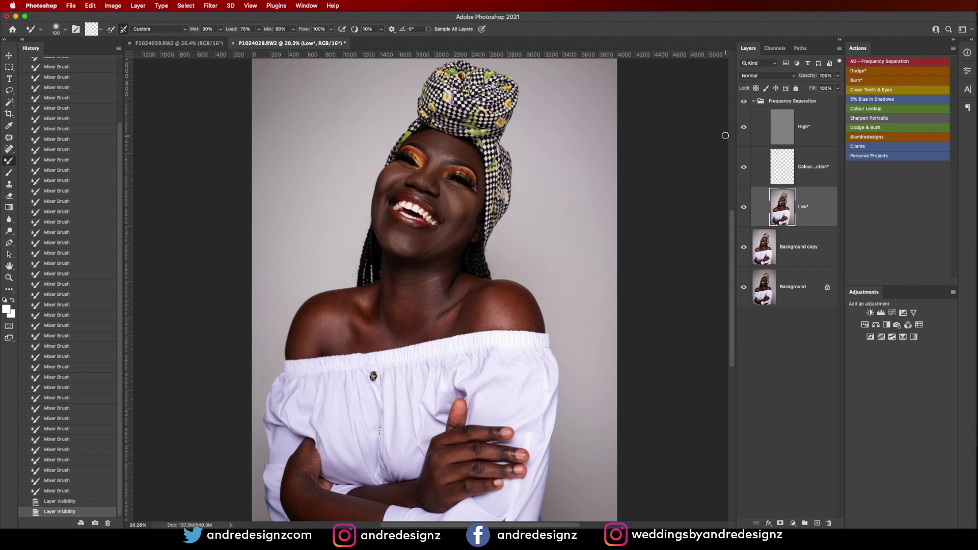
{"action": "scroll", "coordinate": [417, 243], "scroll_direction": "up", "scroll_amount": 3}
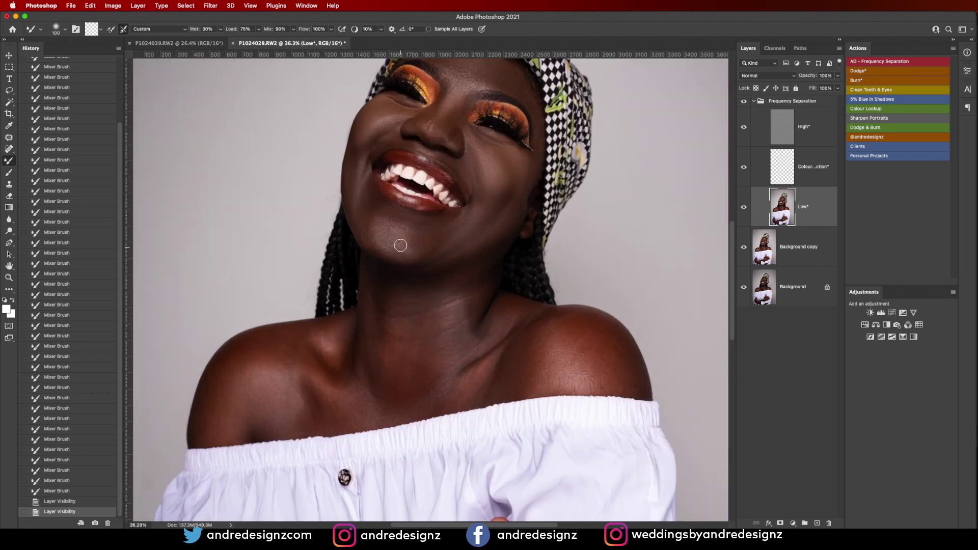
{"action": "left_click_drag", "start_coordinate": [411, 244], "coordinate": [385, 236]}
Step: Collapse the Frequency Separation group and merge it into a single layer
{"action": "scroll", "coordinate": [549, 166], "scroll_direction": "down", "scroll_amount": 4}
{"action": "left_click", "coordinate": [753, 102]}
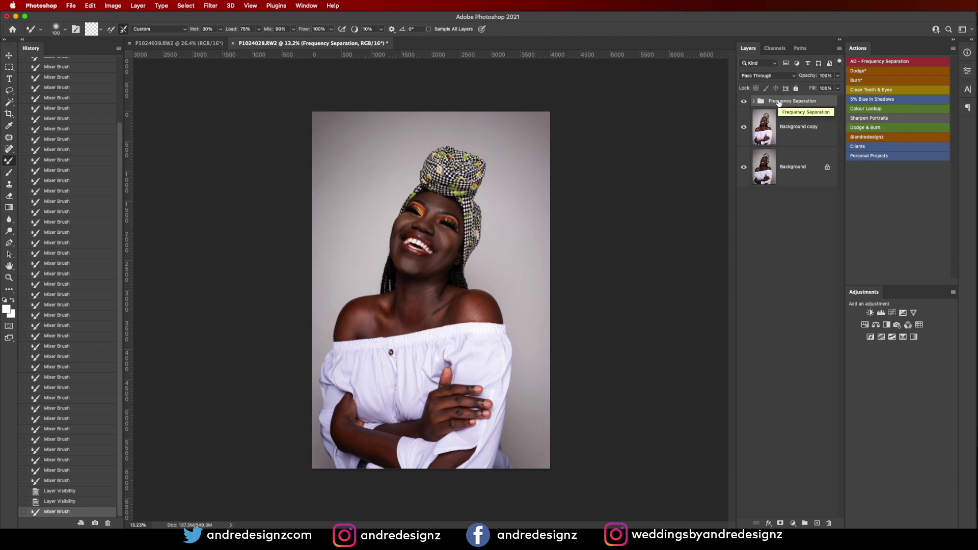
{"action": "right_click", "coordinate": [778, 102]}
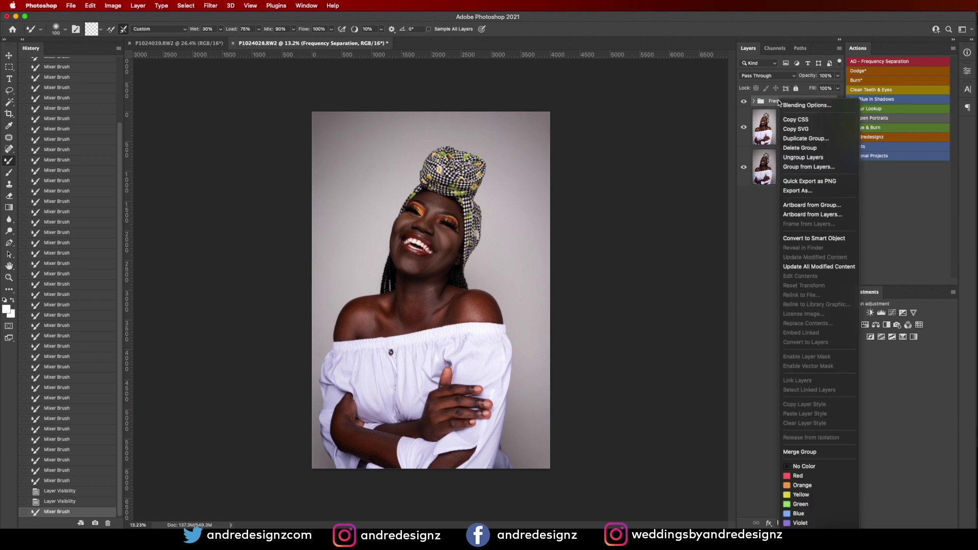
{"action": "left_click", "coordinate": [825, 240]}
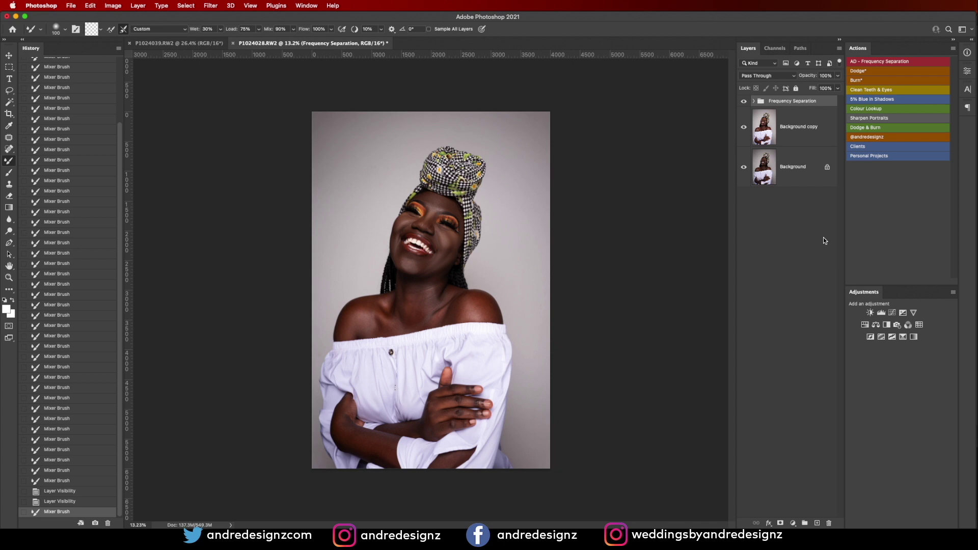
{"action": "right_click", "coordinate": [816, 100]}
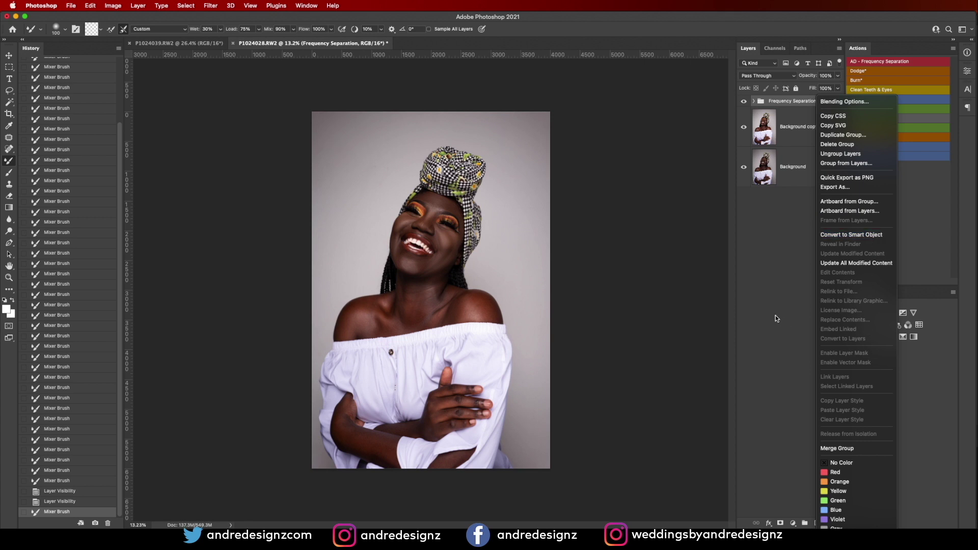
{"action": "left_click", "coordinate": [853, 448]}
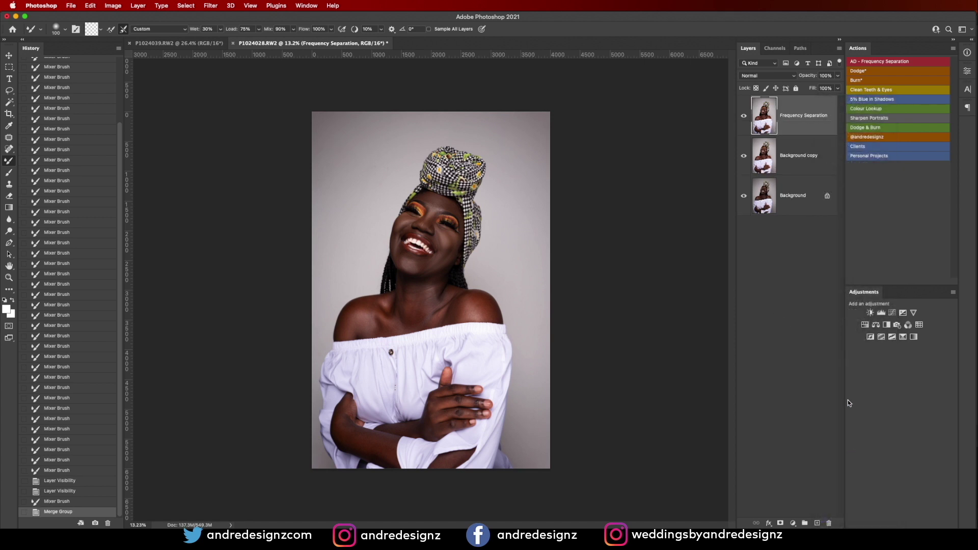
Step: Run the AD - Frequency Separation action on the merged layer and select the new Low* layer
{"action": "left_click", "coordinate": [885, 63]}
{"action": "left_click", "coordinate": [693, 124]}
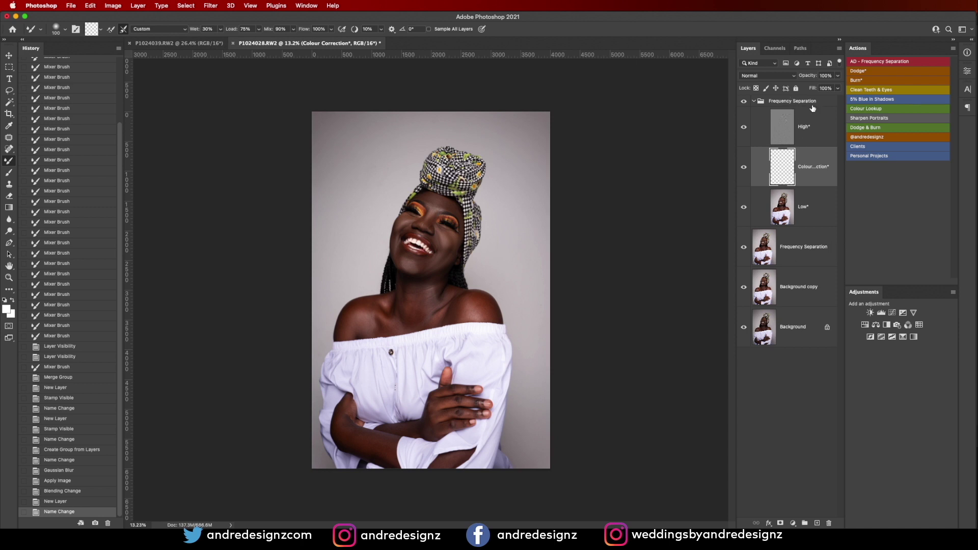
{"action": "left_click", "coordinate": [805, 210]}
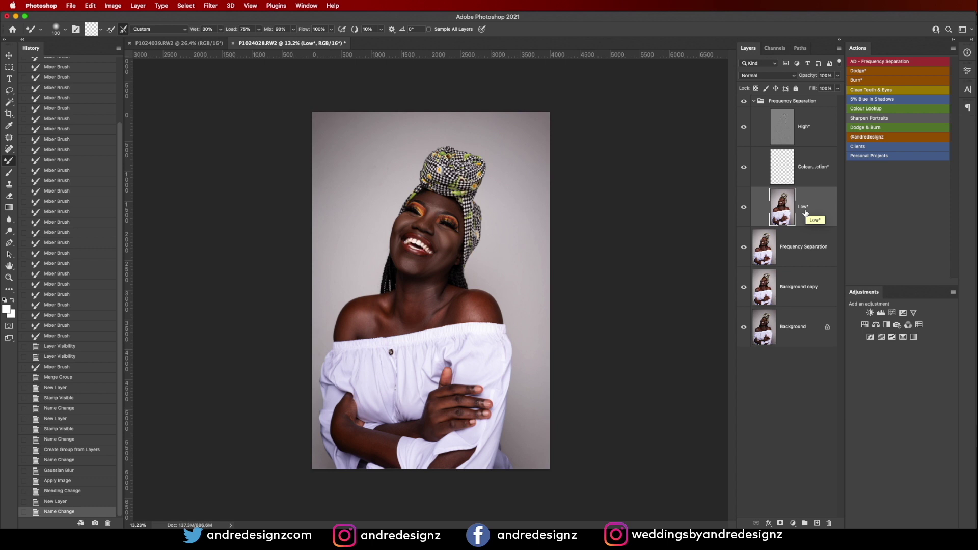
Step: Blend the skin tones across the image-left shoulder and upper chest on the Low* layer with Mixer Brush strokes
{"action": "scroll", "coordinate": [416, 277], "scroll_direction": "up", "scroll_amount": 5}
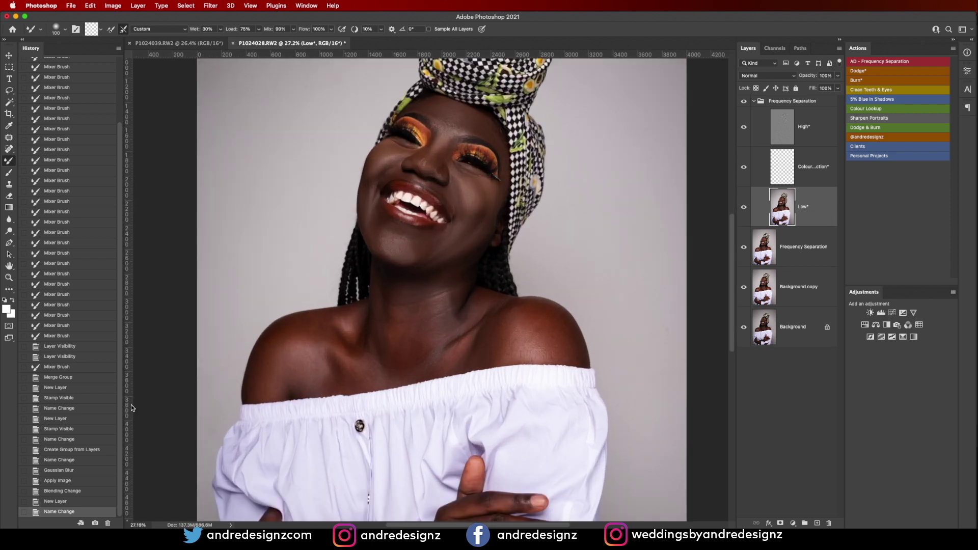
{"action": "key", "text": "bracketright"}
{"action": "mouse_move", "coordinate": [291, 350]}
{"action": "left_mouse_down"}
{"action": "mouse_move", "coordinate": [262, 388]}
{"action": "mouse_move", "coordinate": [294, 331]}
{"action": "mouse_move", "coordinate": [262, 363]}
{"action": "mouse_move", "coordinate": [291, 328]}
{"action": "mouse_move", "coordinate": [268, 368]}
{"action": "mouse_move", "coordinate": [313, 350]}
{"action": "left_mouse_up"}
{"action": "mouse_move", "coordinate": [328, 382]}
{"action": "left_mouse_down"}
{"action": "mouse_move", "coordinate": [335, 387]}
{"action": "mouse_move", "coordinate": [319, 363]}
{"action": "left_mouse_up"}
{"action": "key", "text": "bracketleft"}
{"action": "mouse_move", "coordinate": [305, 329]}
{"action": "left_mouse_down"}
{"action": "mouse_move", "coordinate": [328, 335]}
{"action": "mouse_move", "coordinate": [338, 323]}
{"action": "mouse_move", "coordinate": [360, 345]}
{"action": "left_mouse_up"}
{"action": "key", "text": "bracketleft"}
{"action": "left_click_drag", "start_coordinate": [353, 385], "coordinate": [326, 351]}
{"action": "mouse_move", "coordinate": [326, 352]}
{"action": "left_mouse_down"}
{"action": "mouse_move", "coordinate": [351, 380]}
{"action": "mouse_move", "coordinate": [313, 356]}
{"action": "mouse_move", "coordinate": [321, 351]}
{"action": "mouse_move", "coordinate": [324, 364]}
{"action": "left_mouse_up"}
Step: Smooth the tones on the neck with a larger Mixer Brush
{"action": "key", "text": "bracketright"}
{"action": "key", "text": "bracketright"}
{"action": "mouse_move", "coordinate": [394, 299]}
{"action": "left_mouse_down"}
{"action": "mouse_move", "coordinate": [382, 370]}
{"action": "mouse_move", "coordinate": [392, 308]}
{"action": "mouse_move", "coordinate": [384, 331]}
{"action": "mouse_move", "coordinate": [417, 315]}
{"action": "mouse_move", "coordinate": [412, 364]}
{"action": "mouse_move", "coordinate": [390, 365]}
{"action": "mouse_move", "coordinate": [414, 299]}
{"action": "left_mouse_up"}
{"action": "left_click_drag", "start_coordinate": [411, 303], "coordinate": [414, 294]}
{"action": "left_click_drag", "start_coordinate": [412, 300], "coordinate": [414, 292]}
Step: Smooth the collarbone area and image-right shoulder with the Mixer Brush, adapting the brush size
{"action": "key", "text": "bracketleft"}
{"action": "mouse_move", "coordinate": [440, 343]}
{"action": "left_mouse_down"}
{"action": "mouse_move", "coordinate": [442, 287]}
{"action": "mouse_move", "coordinate": [443, 317]}
{"action": "mouse_move", "coordinate": [458, 280]}
{"action": "mouse_move", "coordinate": [453, 295]}
{"action": "mouse_move", "coordinate": [418, 311]}
{"action": "mouse_move", "coordinate": [419, 294]}
{"action": "mouse_move", "coordinate": [406, 304]}
{"action": "mouse_move", "coordinate": [391, 299]}
{"action": "mouse_move", "coordinate": [391, 283]}
{"action": "mouse_move", "coordinate": [462, 347]}
{"action": "mouse_move", "coordinate": [449, 359]}
{"action": "mouse_move", "coordinate": [463, 356]}
{"action": "mouse_move", "coordinate": [427, 371]}
{"action": "mouse_move", "coordinate": [472, 319]}
{"action": "mouse_move", "coordinate": [440, 342]}
{"action": "mouse_move", "coordinate": [457, 320]}
{"action": "mouse_move", "coordinate": [447, 312]}
{"action": "mouse_move", "coordinate": [455, 284]}
{"action": "mouse_move", "coordinate": [485, 298]}
{"action": "mouse_move", "coordinate": [480, 331]}
{"action": "mouse_move", "coordinate": [509, 334]}
{"action": "mouse_move", "coordinate": [507, 325]}
{"action": "mouse_move", "coordinate": [491, 352]}
{"action": "mouse_move", "coordinate": [528, 327]}
{"action": "mouse_move", "coordinate": [537, 347]}
{"action": "mouse_move", "coordinate": [520, 318]}
{"action": "mouse_move", "coordinate": [531, 320]}
{"action": "mouse_move", "coordinate": [508, 351]}
{"action": "mouse_move", "coordinate": [537, 320]}
{"action": "mouse_move", "coordinate": [570, 359]}
{"action": "mouse_move", "coordinate": [574, 342]}
{"action": "mouse_move", "coordinate": [553, 321]}
{"action": "left_mouse_up"}
{"action": "key", "text": "bracketleft"}
{"action": "key", "text": "bracketleft"}
{"action": "key", "text": "bracketright"}
{"action": "key", "text": "bracketright"}
{"action": "key", "text": "bracketleft"}
{"action": "key", "text": "bracketleft"}
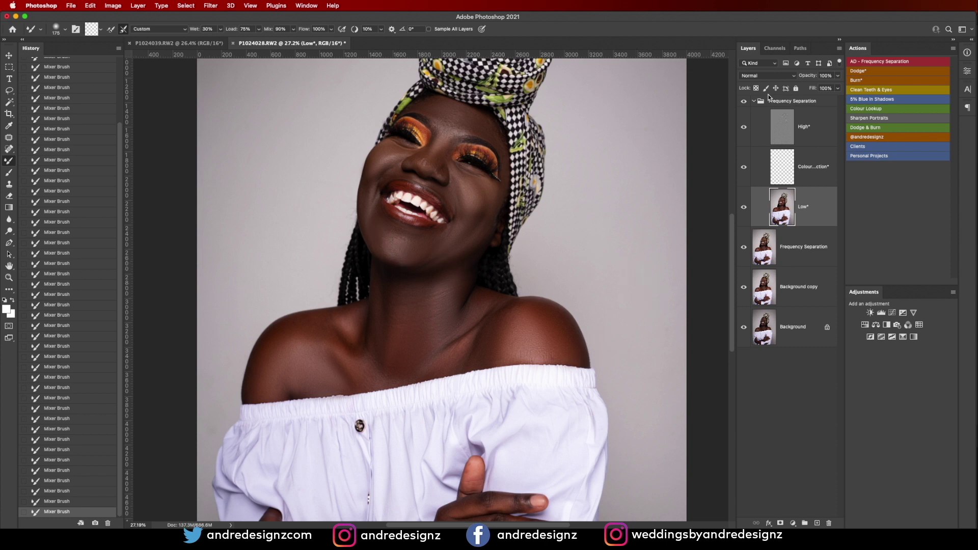
Step: Toggle the Frequency Separation group to compare the shoulders, and blend the chest below the neck with the Mixer Brush
{"action": "left_click", "coordinate": [744, 103]}
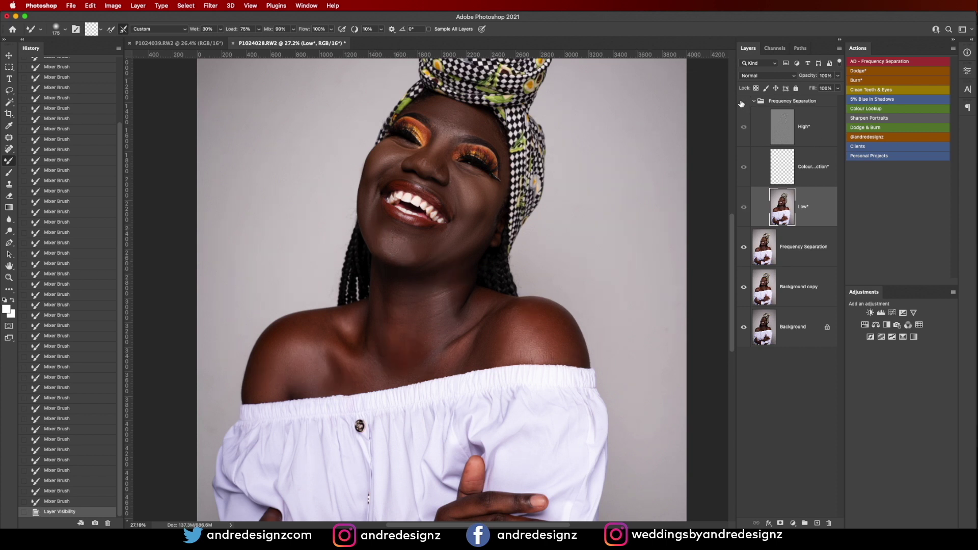
{"action": "left_click", "coordinate": [743, 102]}
{"action": "mouse_move", "coordinate": [382, 347]}
{"action": "left_mouse_down"}
{"action": "mouse_move", "coordinate": [409, 329]}
{"action": "mouse_move", "coordinate": [391, 328]}
{"action": "mouse_move", "coordinate": [406, 344]}
{"action": "mouse_move", "coordinate": [397, 362]}
{"action": "mouse_move", "coordinate": [405, 300]}
{"action": "mouse_move", "coordinate": [413, 350]}
{"action": "left_mouse_up"}
Step: Smooth the skin on both forearms and the back of the hand with the Mixer Brush
{"action": "left_click_drag", "start_coordinate": [501, 428], "coordinate": [474, 133]}
{"action": "left_click_drag", "start_coordinate": [507, 283], "coordinate": [579, 255]}
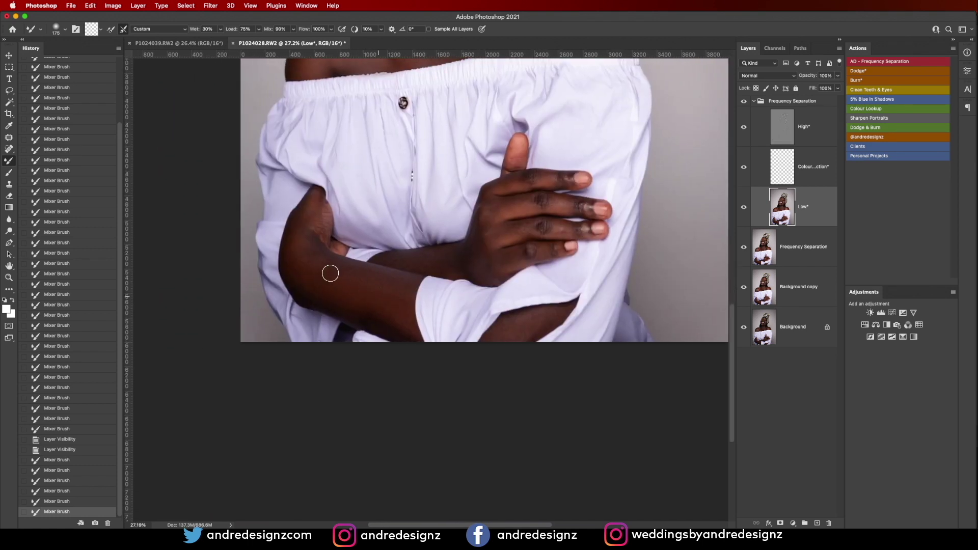
{"action": "mouse_move", "coordinate": [303, 234]}
{"action": "left_mouse_down"}
{"action": "mouse_move", "coordinate": [324, 262]}
{"action": "mouse_move", "coordinate": [301, 245]}
{"action": "mouse_move", "coordinate": [349, 305]}
{"action": "mouse_move", "coordinate": [392, 331]}
{"action": "mouse_move", "coordinate": [318, 303]}
{"action": "mouse_move", "coordinate": [376, 283]}
{"action": "mouse_move", "coordinate": [397, 309]}
{"action": "left_mouse_up"}
{"action": "mouse_move", "coordinate": [447, 262]}
{"action": "left_mouse_down"}
{"action": "mouse_move", "coordinate": [433, 259]}
{"action": "mouse_move", "coordinate": [455, 258]}
{"action": "left_mouse_up"}
{"action": "left_click_drag", "start_coordinate": [505, 230], "coordinate": [486, 221]}
{"action": "mouse_move", "coordinate": [531, 305]}
{"action": "left_mouse_down"}
{"action": "mouse_move", "coordinate": [503, 340]}
{"action": "mouse_move", "coordinate": [524, 350]}
{"action": "mouse_move", "coordinate": [537, 338]}
{"action": "left_mouse_up"}
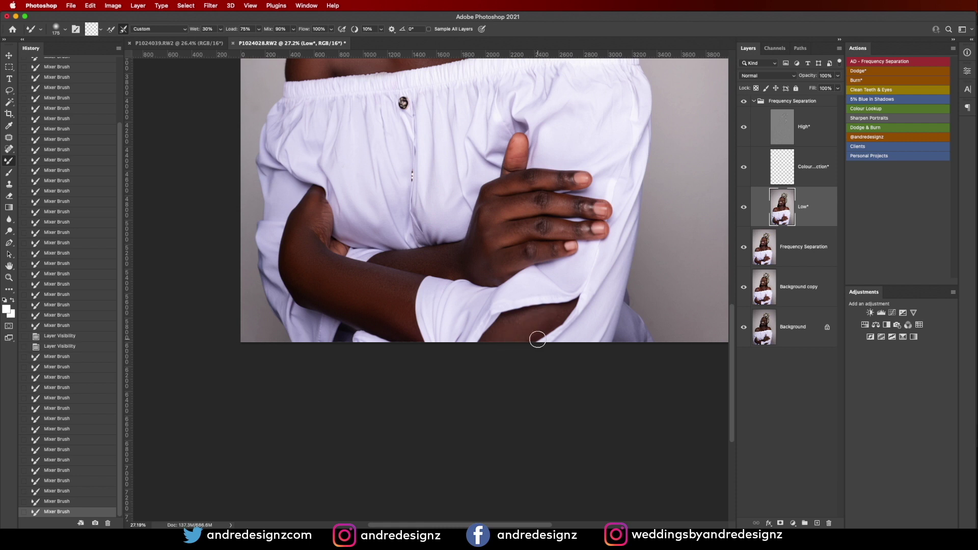
Step: Collapse the Frequency Separation group and stamp all visible layers into a new layer above it
{"action": "scroll", "coordinate": [537, 339], "scroll_direction": "down", "scroll_amount": 5}
{"action": "scroll", "coordinate": [538, 338], "scroll_direction": "up", "scroll_amount": 2}
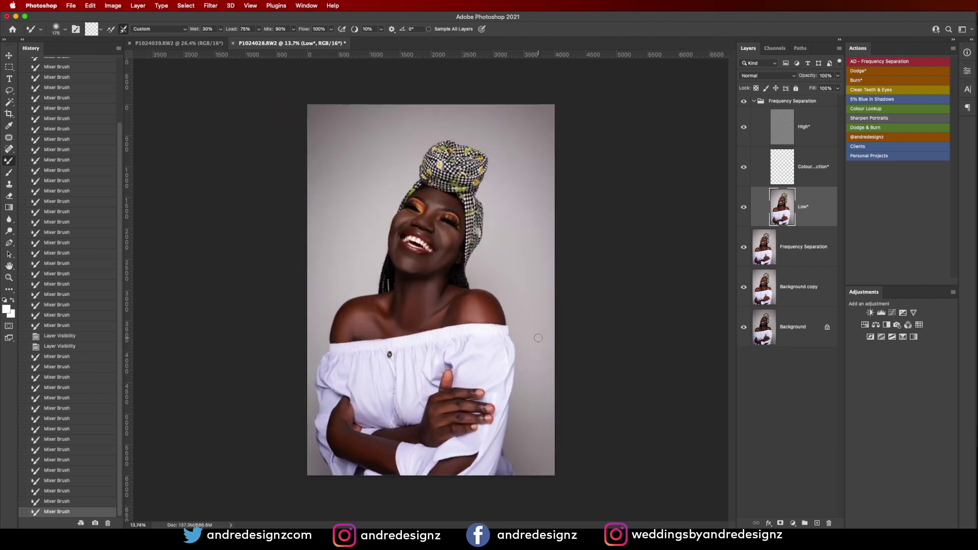
{"action": "left_click", "coordinate": [806, 104]}
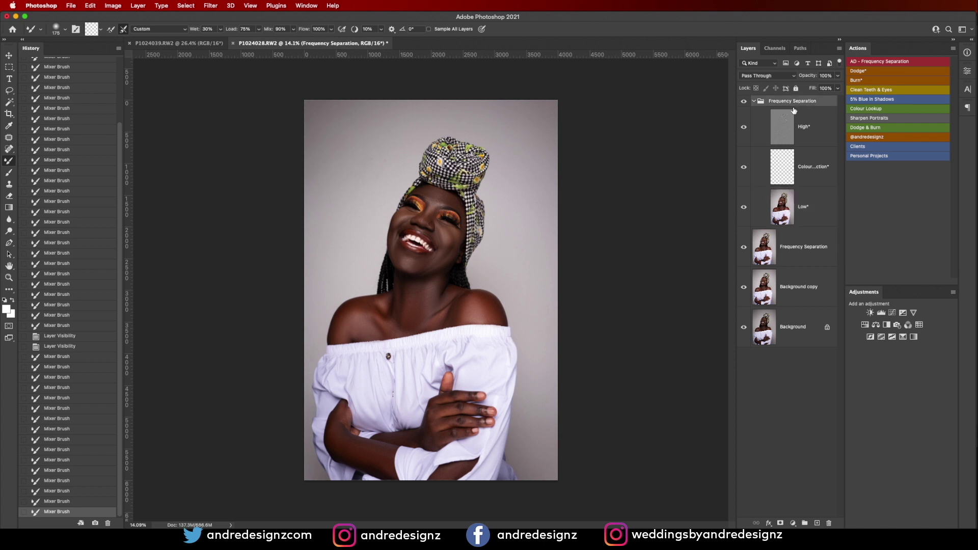
{"action": "left_click", "coordinate": [754, 101]}
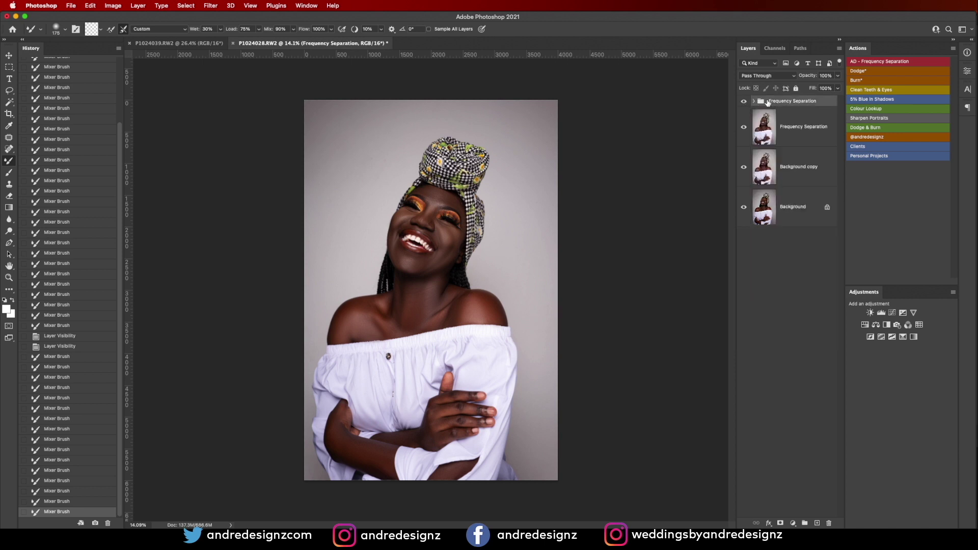
{"action": "key", "text": "super+alt+shift+e"}
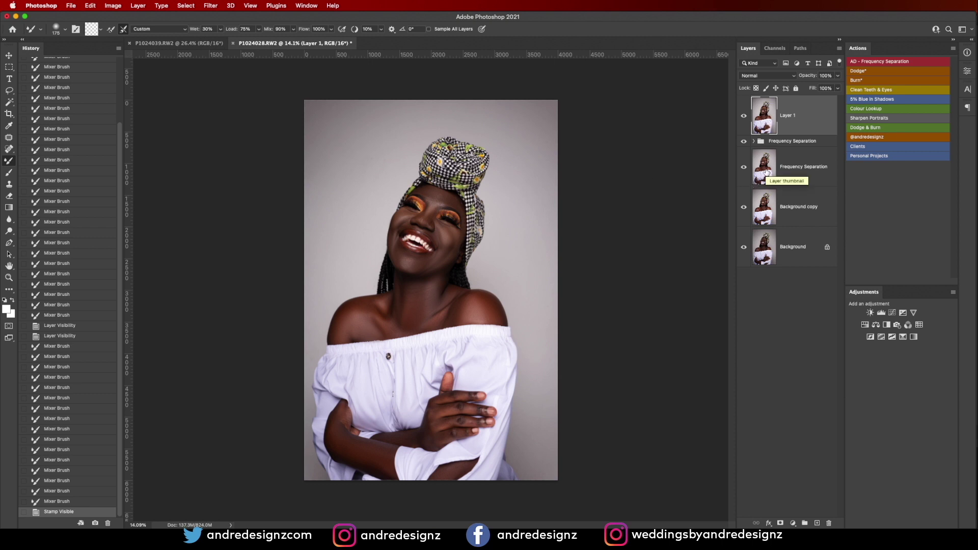
Step: Add an empty layer above the stamped layer and set its blending mode to Color
{"action": "scroll", "coordinate": [463, 291], "scroll_direction": "up", "scroll_amount": 3}
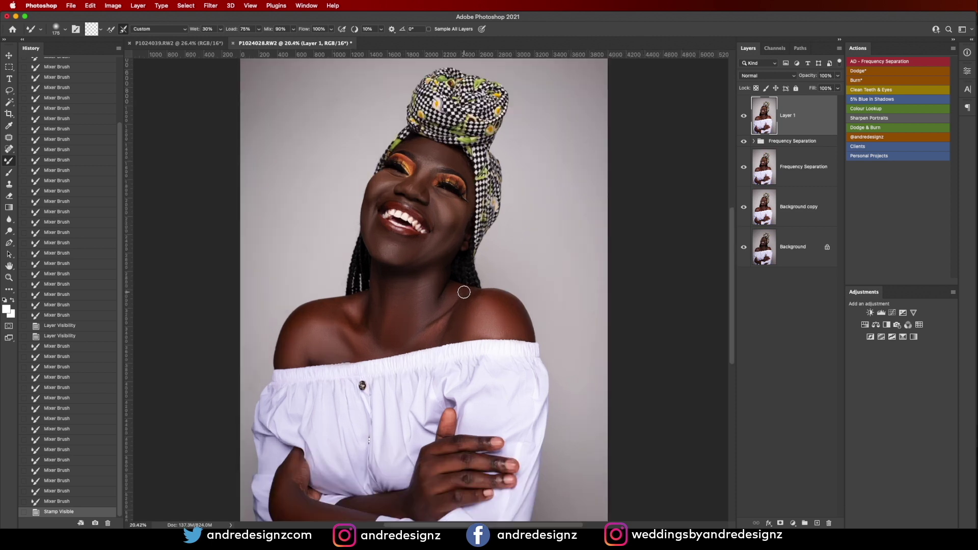
{"action": "scroll", "coordinate": [464, 291], "scroll_direction": "up", "scroll_amount": 1}
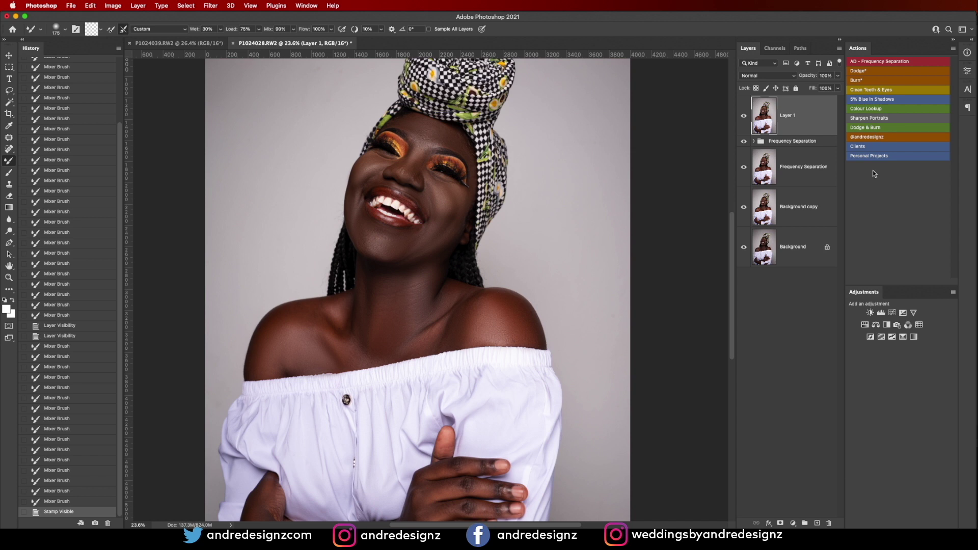
{"action": "left_click", "coordinate": [814, 524]}
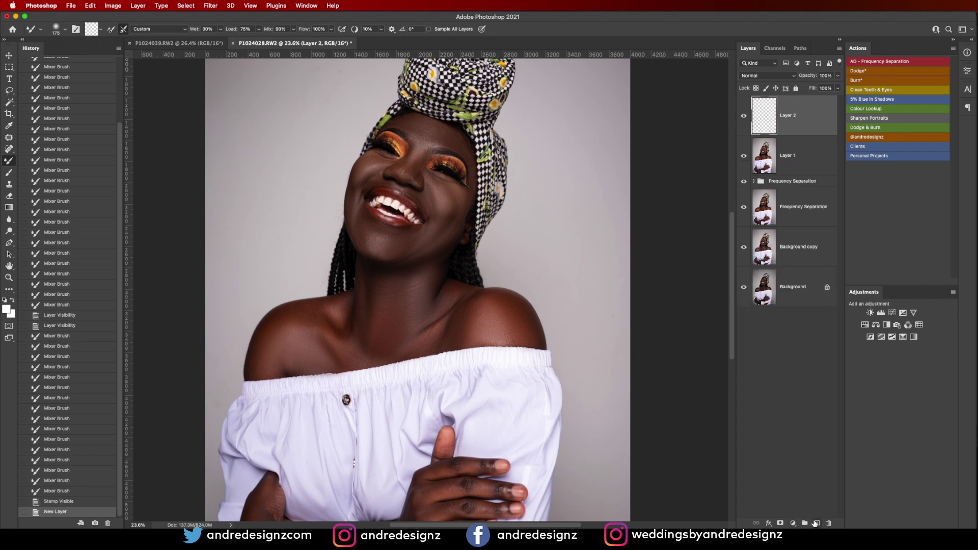
{"action": "left_click", "coordinate": [795, 77]}
{"action": "left_click", "coordinate": [778, 316]}
Step: Sample the reddish-brown skin tone from the image-right shoulder and set the Brush tool's flow to 1%
{"action": "key", "text": "i"}
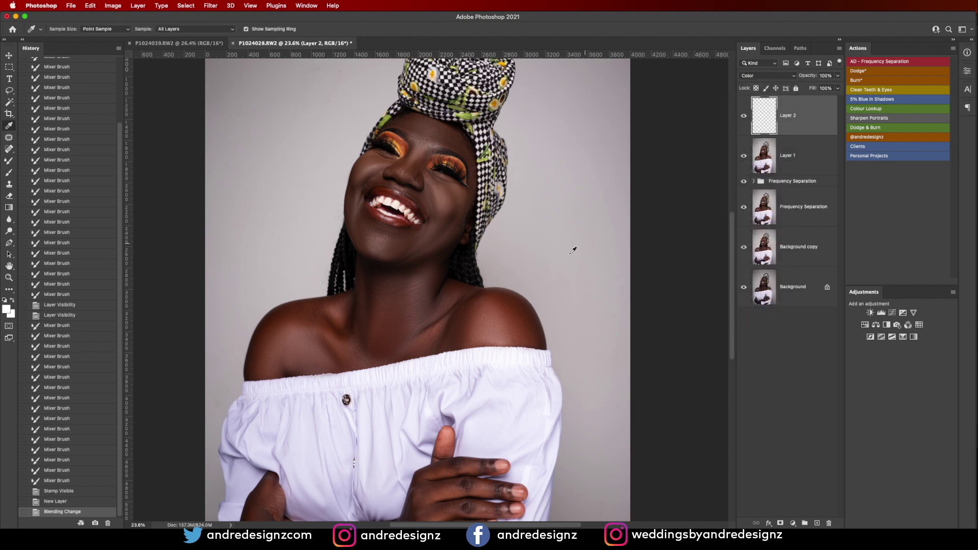
{"action": "left_click", "coordinate": [507, 313]}
{"action": "key", "text": "b"}
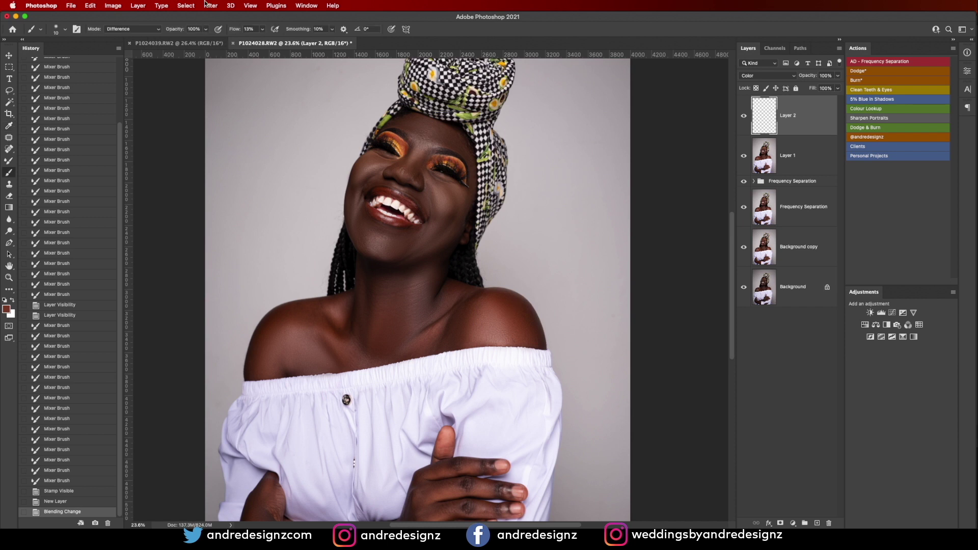
{"action": "left_click", "coordinate": [263, 30]}
{"action": "left_click", "coordinate": [231, 63]}
{"action": "left_click", "coordinate": [182, 134]}
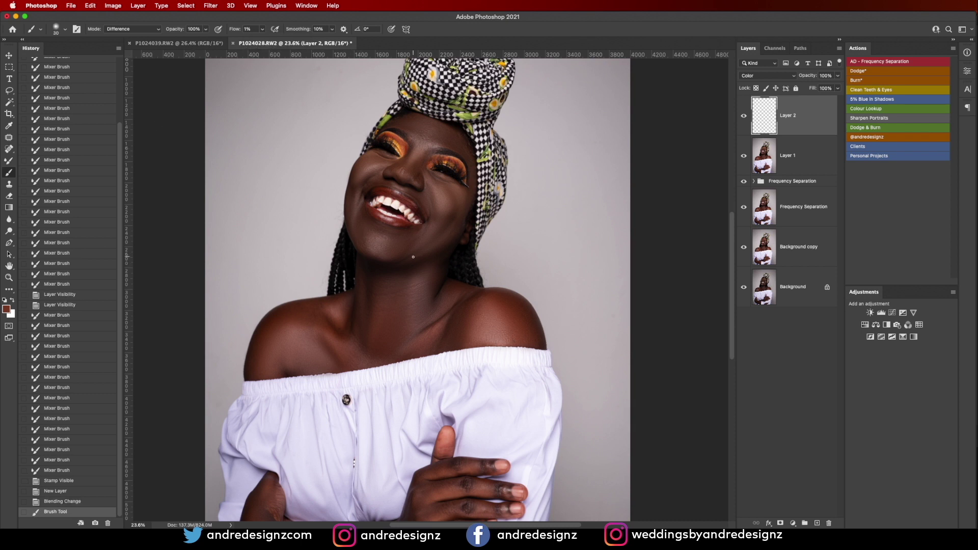
Step: Enlarge the brush and paint the sampled tone from the image-right cheek down to the chin on the Color layer
{"action": "key", "text": "bracketright"}
{"action": "key", "text": "bracketright"}
{"action": "key", "text": "bracketright"}
{"action": "key", "text": "bracketright"}
{"action": "mouse_move", "coordinate": [440, 189]}
{"action": "left_mouse_down"}
{"action": "mouse_move", "coordinate": [432, 231]}
{"action": "mouse_move", "coordinate": [443, 225]}
{"action": "mouse_move", "coordinate": [415, 251]}
{"action": "mouse_move", "coordinate": [390, 251]}
{"action": "mouse_move", "coordinate": [402, 240]}
{"action": "left_mouse_up"}
Step: Paint the sampled tone over the image-left cheek and down to the jaw with a brush size of 200
{"action": "key", "text": "bracketleft"}
{"action": "key", "text": "bracketleft"}
{"action": "key", "text": "bracketleft"}
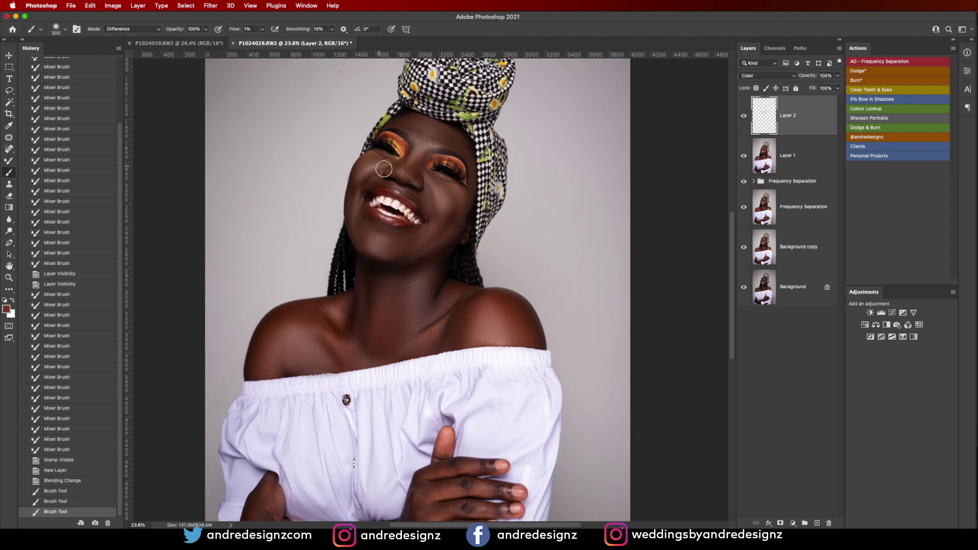
{"action": "left_click_drag", "start_coordinate": [375, 161], "coordinate": [362, 196]}
{"action": "left_click_drag", "start_coordinate": [362, 196], "coordinate": [372, 240]}
Step: Tint the area between the brows and the nose with the sampled tone, adapting the brush size
{"action": "key", "text": "bracketright"}
{"action": "key", "text": "bracketright"}
{"action": "mouse_move", "coordinate": [432, 141]}
{"action": "left_mouse_down"}
{"action": "mouse_move", "coordinate": [467, 170]}
{"action": "mouse_move", "coordinate": [456, 152]}
{"action": "mouse_move", "coordinate": [414, 167]}
{"action": "left_mouse_up"}
{"action": "key", "text": "bracketleft"}
{"action": "left_click", "coordinate": [402, 176]}
{"action": "left_click", "coordinate": [402, 176]}
{"action": "left_click", "coordinate": [401, 177]}
Step: Toggle the Color layer's visibility repeatedly to compare the face with and without the painted tint
{"action": "left_click", "coordinate": [746, 116]}
{"action": "left_click", "coordinate": [746, 116]}
{"action": "left_click", "coordinate": [747, 113]}
{"action": "left_click", "coordinate": [747, 114]}
{"action": "left_click", "coordinate": [744, 117]}
{"action": "left_click", "coordinate": [743, 117]}
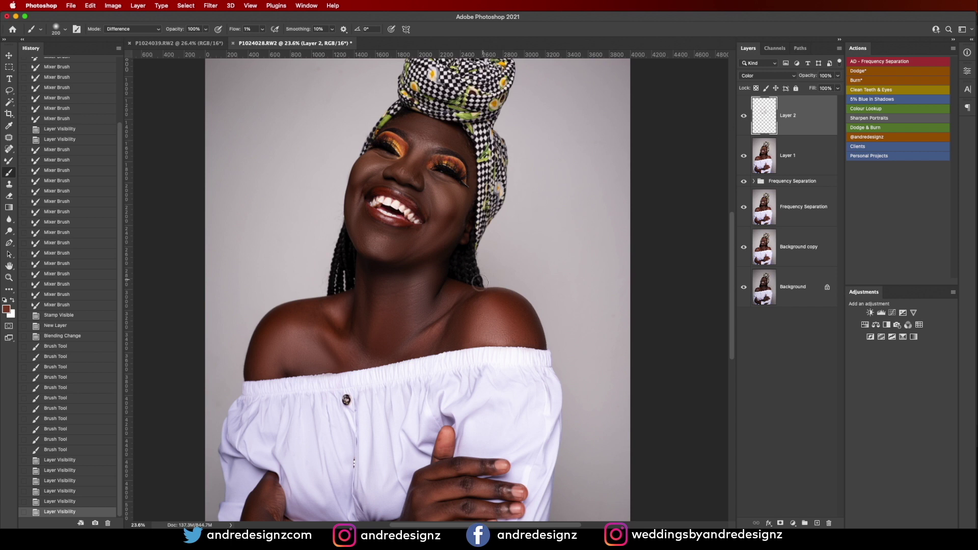
Step: Paint more of the sampled skin tone over both cheeks, the nose and the image-right side of the forehead
{"action": "mouse_move", "coordinate": [439, 218]}
{"action": "left_mouse_down"}
{"action": "mouse_move", "coordinate": [416, 251]}
{"action": "mouse_move", "coordinate": [443, 226]}
{"action": "left_mouse_up"}
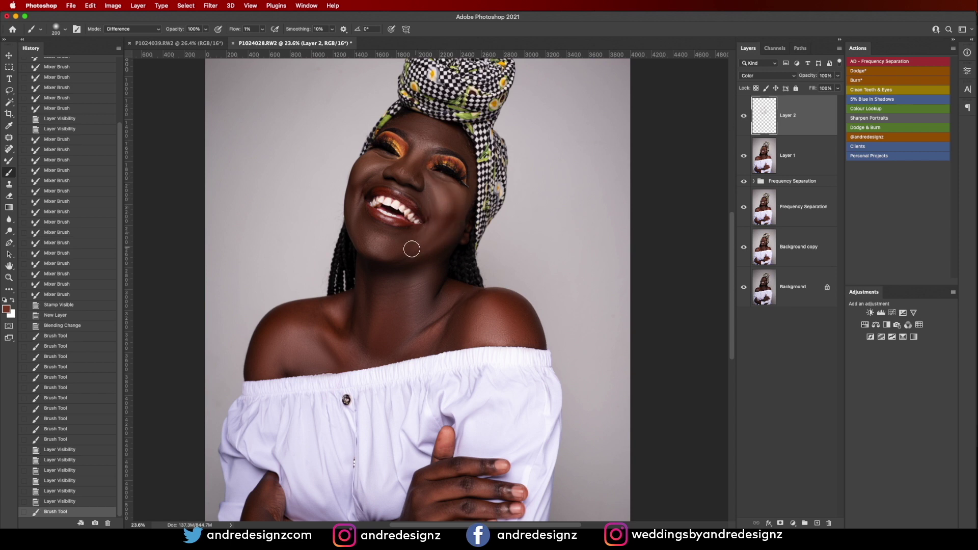
{"action": "mouse_move", "coordinate": [359, 179]}
{"action": "left_mouse_down"}
{"action": "mouse_move", "coordinate": [372, 161]}
{"action": "mouse_move", "coordinate": [366, 181]}
{"action": "mouse_move", "coordinate": [420, 140]}
{"action": "mouse_move", "coordinate": [410, 163]}
{"action": "left_mouse_up"}
{"action": "left_click_drag", "start_coordinate": [449, 136], "coordinate": [466, 146]}
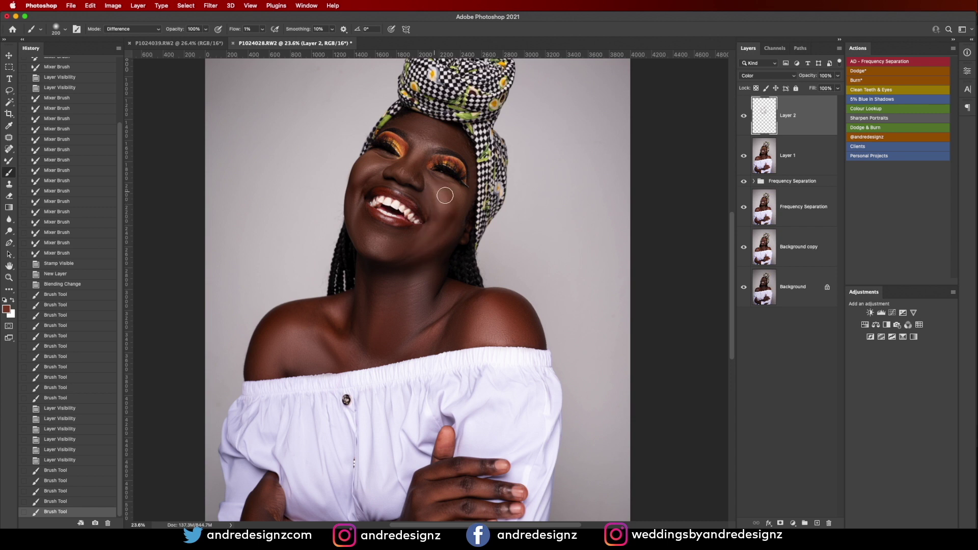
{"action": "left_click_drag", "start_coordinate": [447, 181], "coordinate": [464, 201]}
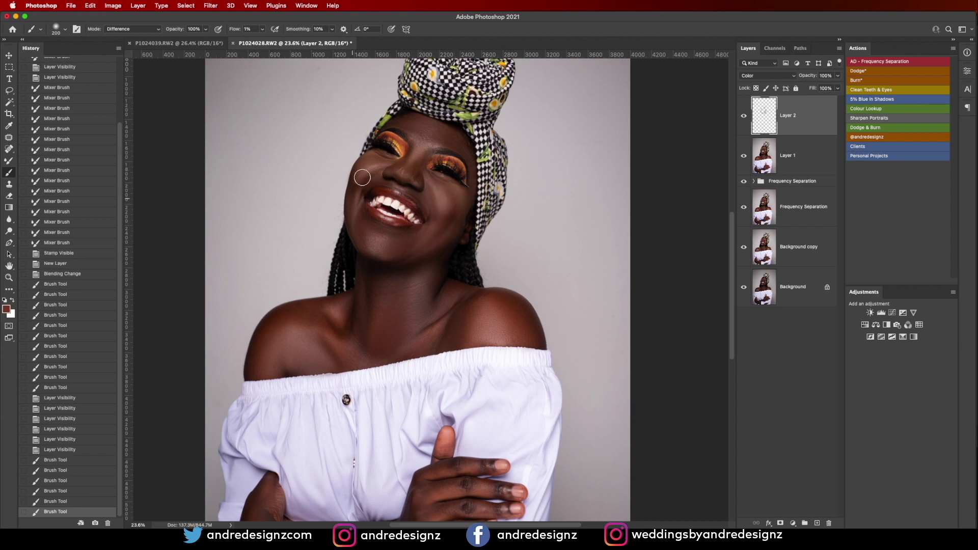
Step: Extend the sampled skin tone over the image-left cheek and along the jaw to the chin on the Color layer
{"action": "left_click_drag", "start_coordinate": [370, 167], "coordinate": [369, 205]}
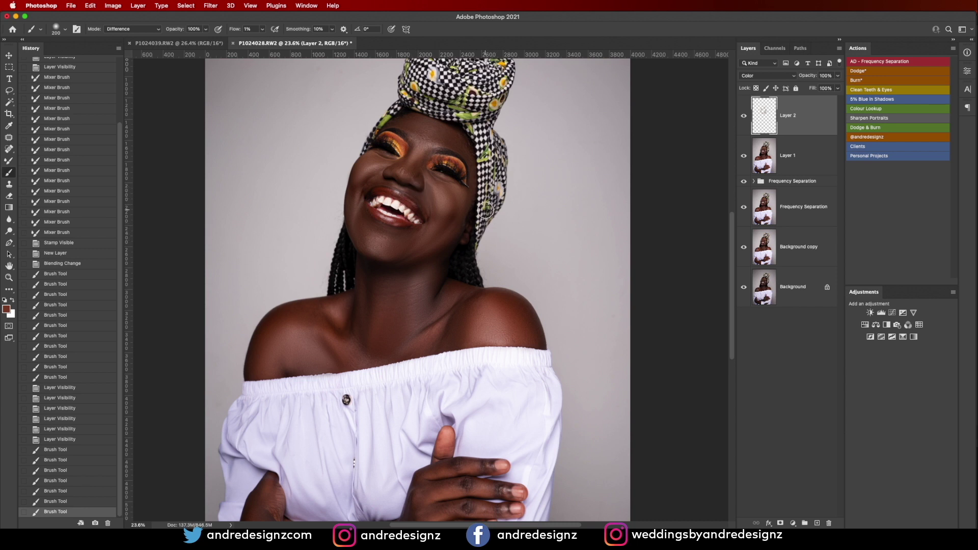
{"action": "left_click_drag", "start_coordinate": [442, 230], "coordinate": [398, 258]}
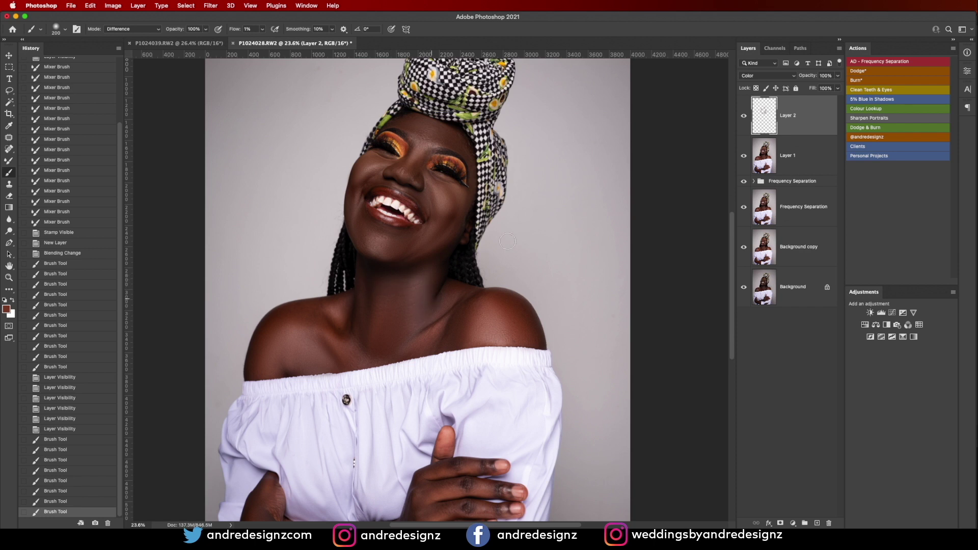
Step: Run the Dodge* action and brighten the neck and the top of the image-left shoulder on its mask
{"action": "left_click", "coordinate": [864, 70]}
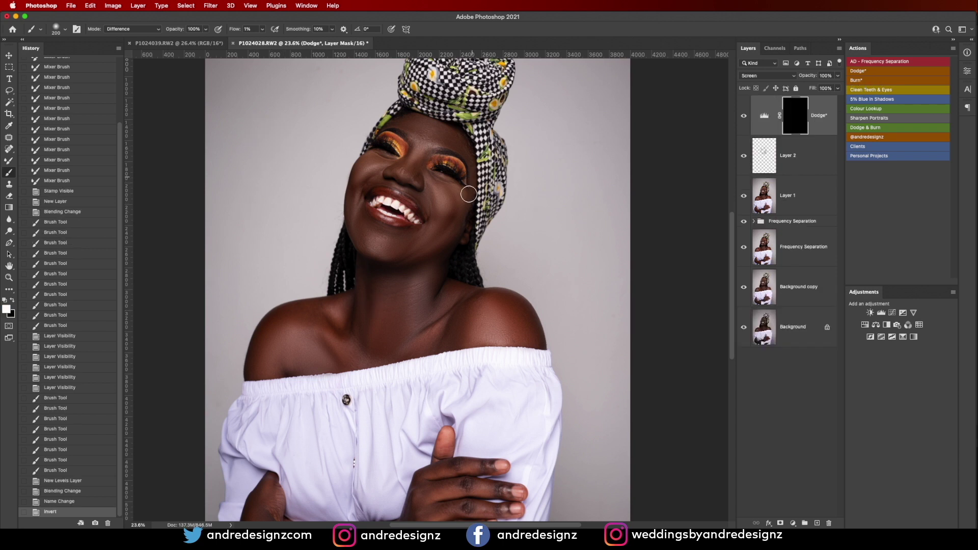
{"action": "left_click_drag", "start_coordinate": [419, 284], "coordinate": [429, 278]}
{"action": "left_click_drag", "start_coordinate": [429, 279], "coordinate": [419, 305]}
{"action": "left_click_drag", "start_coordinate": [429, 279], "coordinate": [418, 306]}
{"action": "mouse_move", "coordinate": [420, 304]}
{"action": "left_mouse_down"}
{"action": "mouse_move", "coordinate": [432, 277]}
{"action": "mouse_move", "coordinate": [427, 284]}
{"action": "left_mouse_up"}
{"action": "mouse_move", "coordinate": [426, 284]}
{"action": "left_mouse_down"}
{"action": "mouse_move", "coordinate": [417, 310]}
{"action": "mouse_move", "coordinate": [384, 288]}
{"action": "mouse_move", "coordinate": [380, 299]}
{"action": "left_mouse_up"}
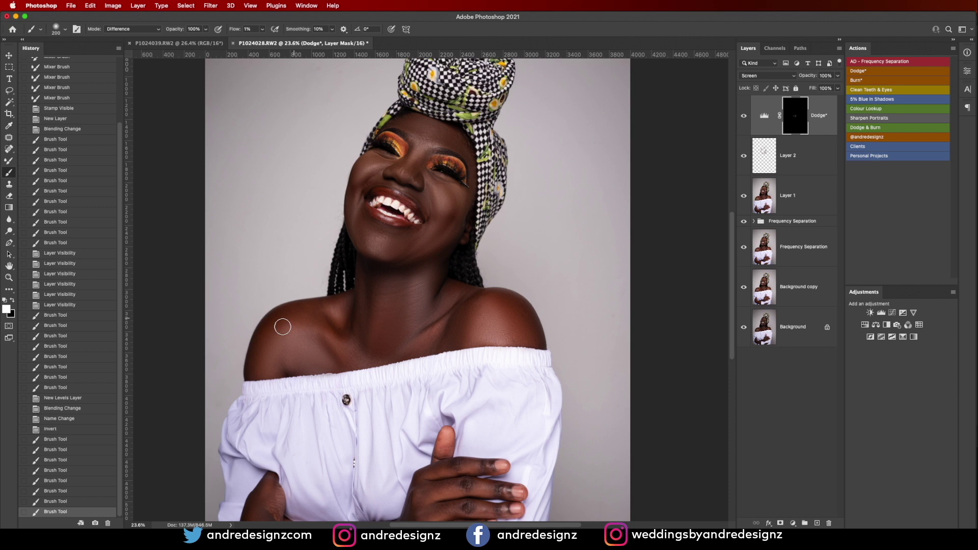
{"action": "left_click_drag", "start_coordinate": [297, 310], "coordinate": [323, 295]}
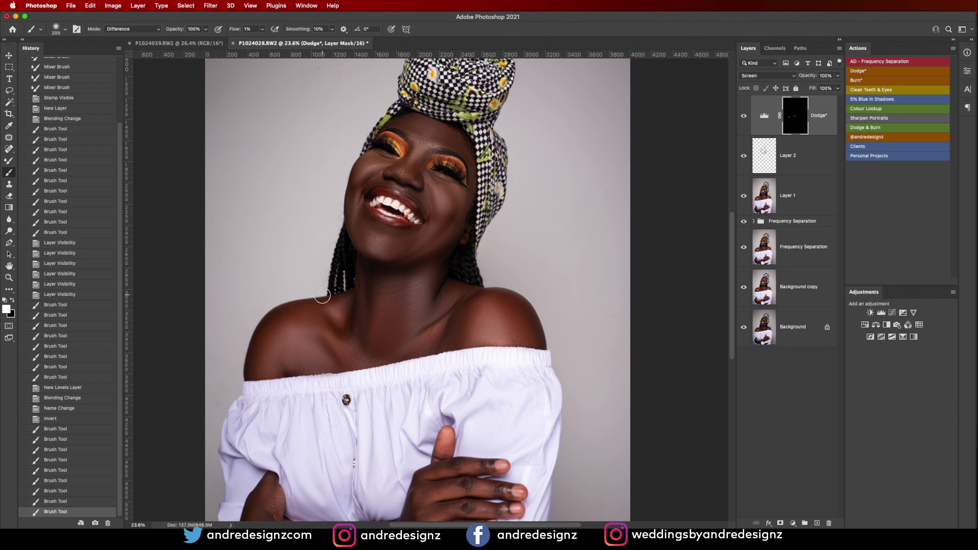
Step: Compare the portrait with and without the Dodge* layer, then brighten more of the neck and image-left shoulder
{"action": "left_click", "coordinate": [745, 117]}
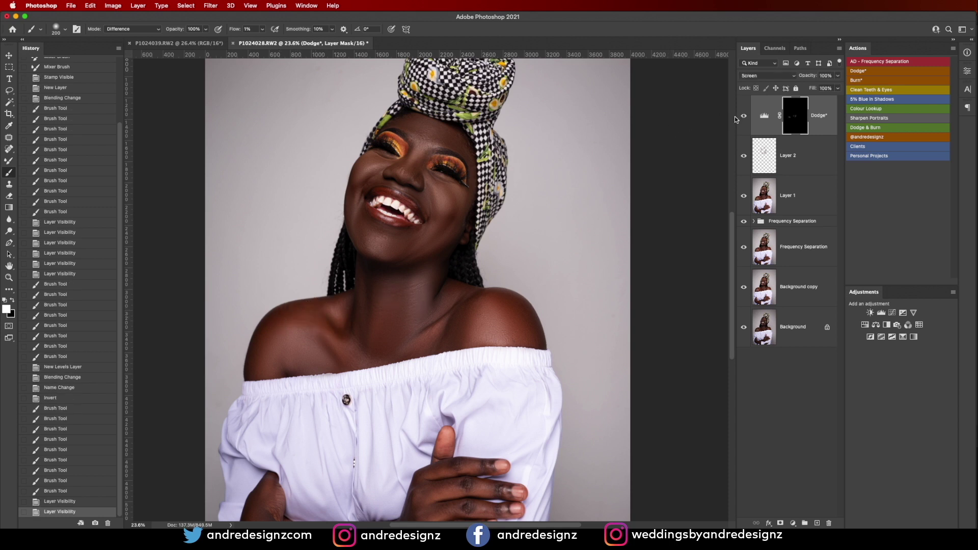
{"action": "left_click_drag", "start_coordinate": [385, 292], "coordinate": [382, 289]}
{"action": "left_click_drag", "start_coordinate": [382, 288], "coordinate": [395, 285]}
{"action": "mouse_move", "coordinate": [395, 284]}
{"action": "left_mouse_down"}
{"action": "mouse_move", "coordinate": [408, 284]}
{"action": "mouse_move", "coordinate": [396, 290]}
{"action": "left_mouse_up"}
{"action": "mouse_move", "coordinate": [396, 290]}
{"action": "left_mouse_down"}
{"action": "mouse_move", "coordinate": [378, 322]}
{"action": "mouse_move", "coordinate": [378, 301]}
{"action": "mouse_move", "coordinate": [320, 337]}
{"action": "mouse_move", "coordinate": [298, 321]}
{"action": "mouse_move", "coordinate": [264, 352]}
{"action": "mouse_move", "coordinate": [293, 312]}
{"action": "mouse_move", "coordinate": [317, 341]}
{"action": "mouse_move", "coordinate": [331, 317]}
{"action": "mouse_move", "coordinate": [339, 333]}
{"action": "mouse_move", "coordinate": [316, 308]}
{"action": "mouse_move", "coordinate": [271, 324]}
{"action": "mouse_move", "coordinate": [300, 308]}
{"action": "mouse_move", "coordinate": [275, 336]}
{"action": "left_mouse_up"}
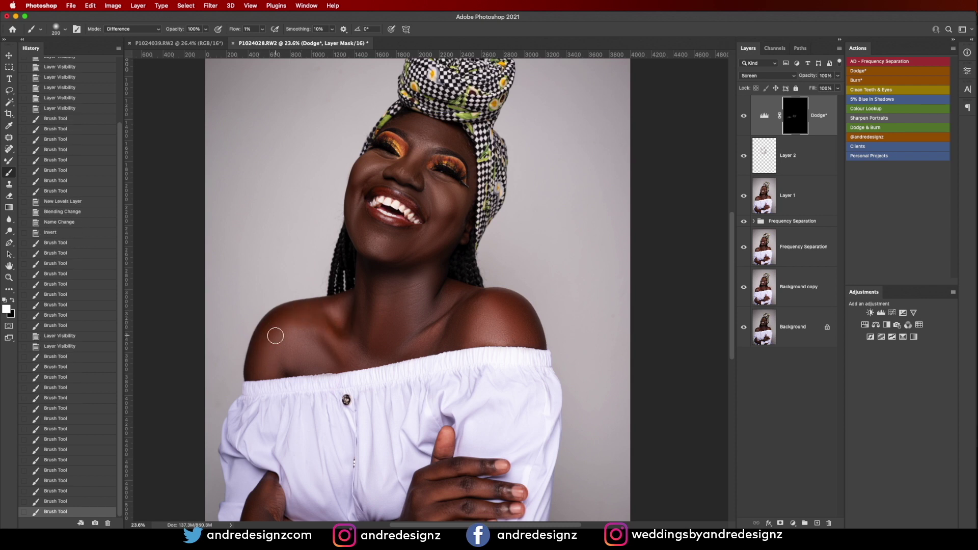
Step: Brighten the chin and lower jaw on the Dodge* mask with a brush size of 125
{"action": "scroll", "coordinate": [441, 199], "scroll_direction": "up", "scroll_amount": 2}
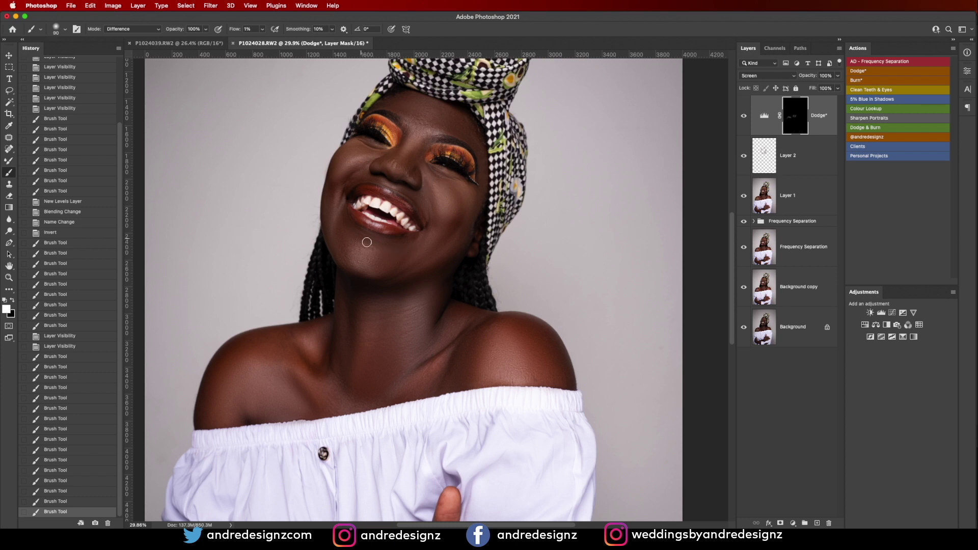
{"action": "left_click_drag", "start_coordinate": [403, 242], "coordinate": [393, 246]}
{"action": "key", "text": "bracketright"}
{"action": "key", "text": "bracketright"}
{"action": "key", "text": "bracketright"}
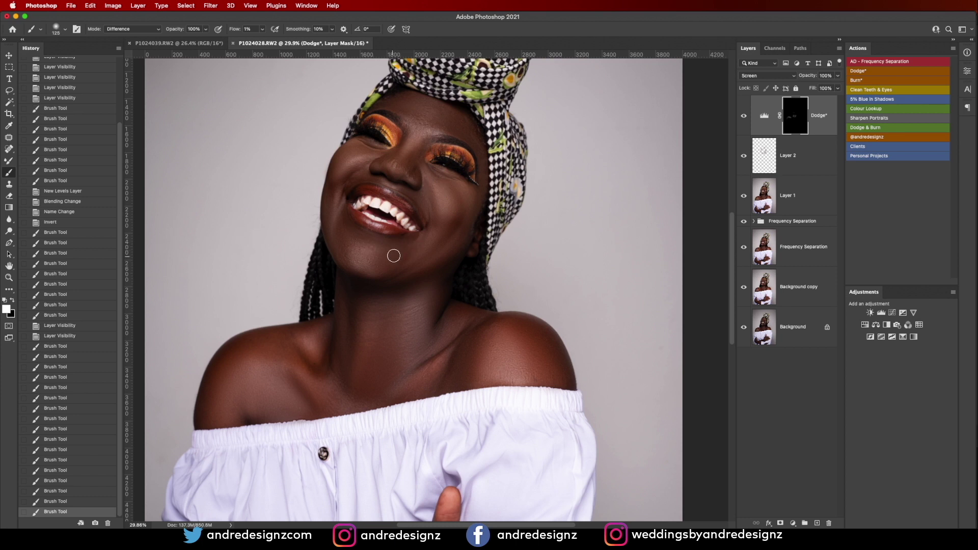
{"action": "mouse_move", "coordinate": [349, 231]}
{"action": "left_mouse_down"}
{"action": "mouse_move", "coordinate": [349, 252]}
{"action": "mouse_move", "coordinate": [387, 274]}
{"action": "left_mouse_up"}
Step: Brighten the forehead with a larger brush and the bridge of the nose with a brush size of 100
{"action": "key", "text": "bracketright"}
{"action": "key", "text": "bracketright"}
{"action": "left_click_drag", "start_coordinate": [436, 121], "coordinate": [401, 117]}
{"action": "key", "text": "bracketleft"}
{"action": "key", "text": "bracketleft"}
{"action": "key", "text": "bracketleft"}
{"action": "key", "text": "bracketleft"}
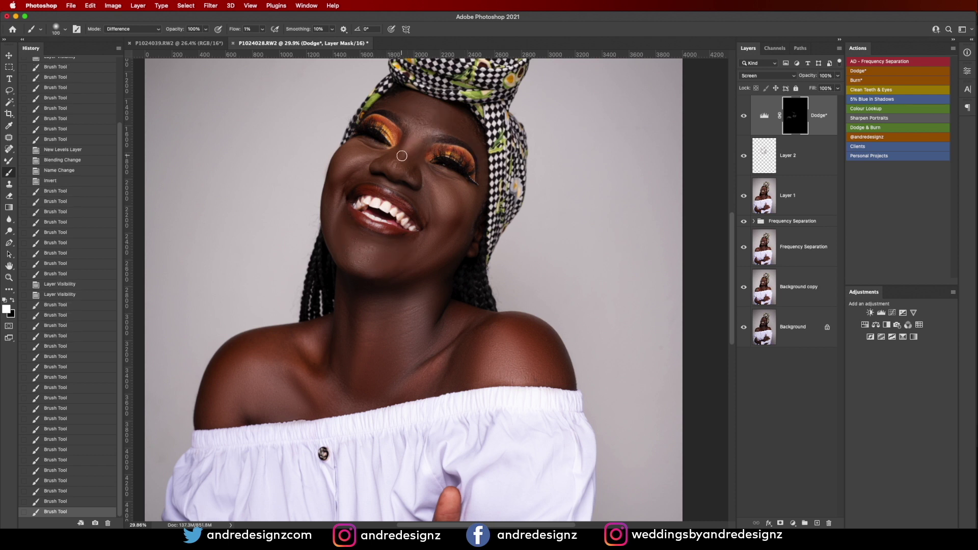
{"action": "left_click", "coordinate": [402, 156]}
Step: Brighten the image-right cheek with a brush size of 175 and the edge of the image-left cheek with a smaller one
{"action": "key", "text": "bracketright"}
{"action": "key", "text": "bracketright"}
{"action": "key", "text": "bracketright"}
{"action": "key", "text": "bracketright"}
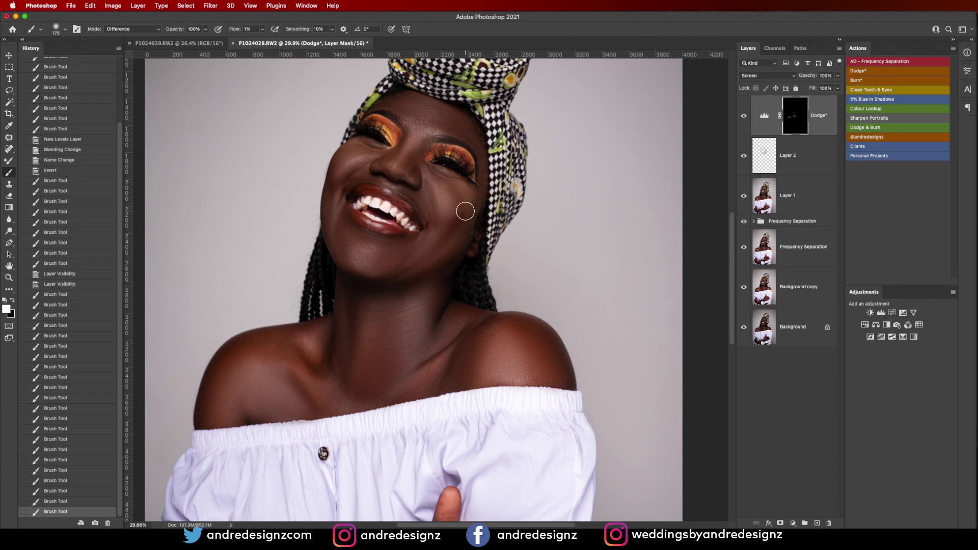
{"action": "mouse_move", "coordinate": [459, 204]}
{"action": "left_mouse_down"}
{"action": "mouse_move", "coordinate": [445, 236]}
{"action": "mouse_move", "coordinate": [457, 210]}
{"action": "mouse_move", "coordinate": [449, 191]}
{"action": "mouse_move", "coordinate": [460, 205]}
{"action": "mouse_move", "coordinate": [441, 179]}
{"action": "left_mouse_up"}
{"action": "key", "text": "bracketleft"}
{"action": "key", "text": "bracketleft"}
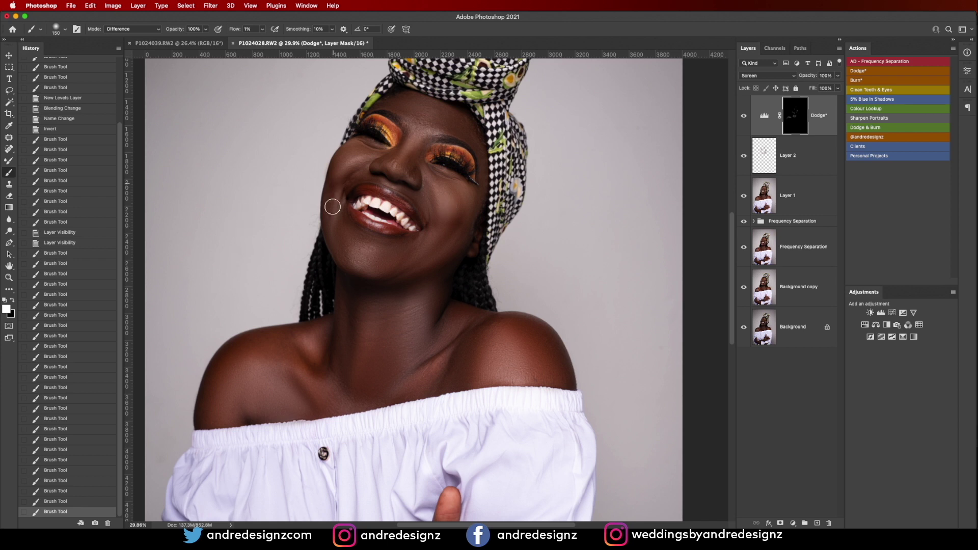
{"action": "left_click_drag", "start_coordinate": [334, 187], "coordinate": [328, 229]}
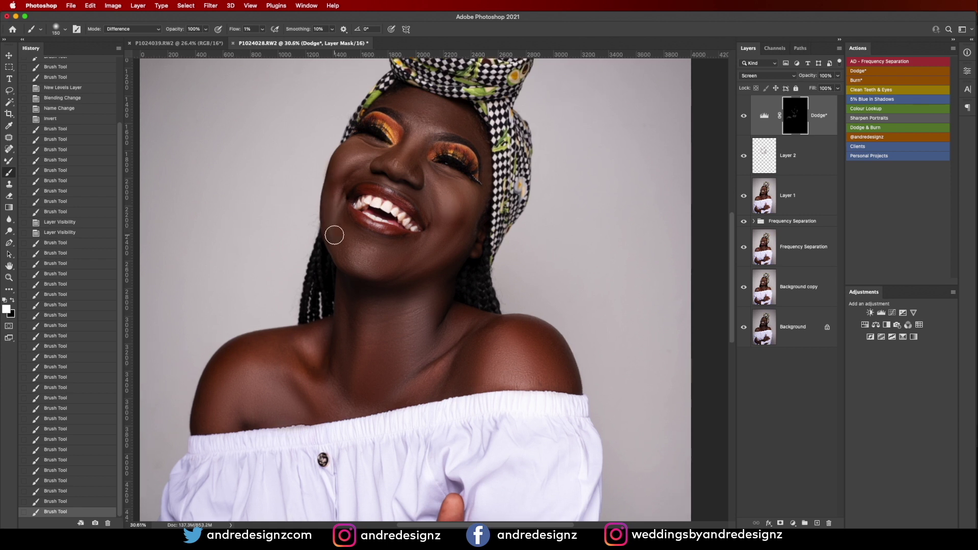
Step: Brighten the neck from under the jaw down to the collarbone on the Dodge* mask, adapting the brush size
{"action": "key", "text": "super+0"}
{"action": "scroll", "coordinate": [409, 285], "scroll_direction": "up", "scroll_amount": 5}
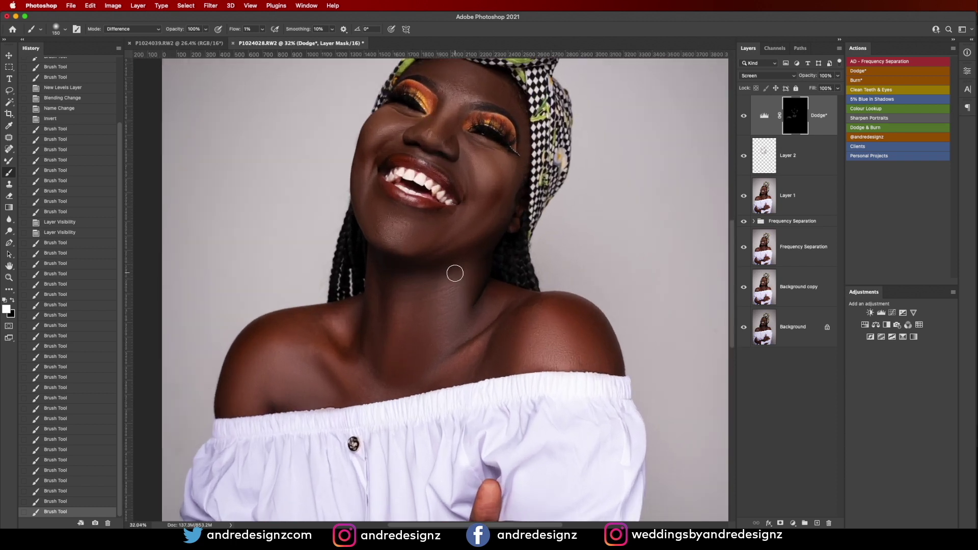
{"action": "key", "text": "bracketleft"}
{"action": "key", "text": "bracketright"}
{"action": "key", "text": "bracketright"}
{"action": "key", "text": "bracketright"}
{"action": "mouse_move", "coordinate": [422, 277]}
{"action": "left_mouse_down"}
{"action": "mouse_move", "coordinate": [442, 269]}
{"action": "mouse_move", "coordinate": [427, 294]}
{"action": "mouse_move", "coordinate": [463, 283]}
{"action": "mouse_move", "coordinate": [439, 307]}
{"action": "mouse_move", "coordinate": [426, 279]}
{"action": "left_mouse_up"}
{"action": "mouse_move", "coordinate": [427, 279]}
{"action": "left_mouse_down"}
{"action": "mouse_move", "coordinate": [397, 288]}
{"action": "mouse_move", "coordinate": [399, 303]}
{"action": "mouse_move", "coordinate": [334, 340]}
{"action": "mouse_move", "coordinate": [335, 324]}
{"action": "mouse_move", "coordinate": [357, 310]}
{"action": "mouse_move", "coordinate": [357, 326]}
{"action": "mouse_move", "coordinate": [358, 308]}
{"action": "mouse_move", "coordinate": [351, 335]}
{"action": "mouse_move", "coordinate": [354, 318]}
{"action": "mouse_move", "coordinate": [295, 319]}
{"action": "mouse_move", "coordinate": [252, 344]}
{"action": "mouse_move", "coordinate": [307, 323]}
{"action": "mouse_move", "coordinate": [281, 349]}
{"action": "mouse_move", "coordinate": [377, 309]}
{"action": "mouse_move", "coordinate": [371, 348]}
{"action": "mouse_move", "coordinate": [377, 333]}
{"action": "mouse_move", "coordinate": [368, 338]}
{"action": "mouse_move", "coordinate": [402, 368]}
{"action": "mouse_move", "coordinate": [378, 298]}
{"action": "mouse_move", "coordinate": [385, 357]}
{"action": "mouse_move", "coordinate": [387, 304]}
{"action": "mouse_move", "coordinate": [370, 353]}
{"action": "left_mouse_up"}
{"action": "key", "text": "bracketleft"}
{"action": "key", "text": "bracketleft"}
Step: Compare the retouched portrait in full with the original Background layer shown alone
{"action": "scroll", "coordinate": [371, 348], "scroll_direction": "down", "scroll_amount": 5}
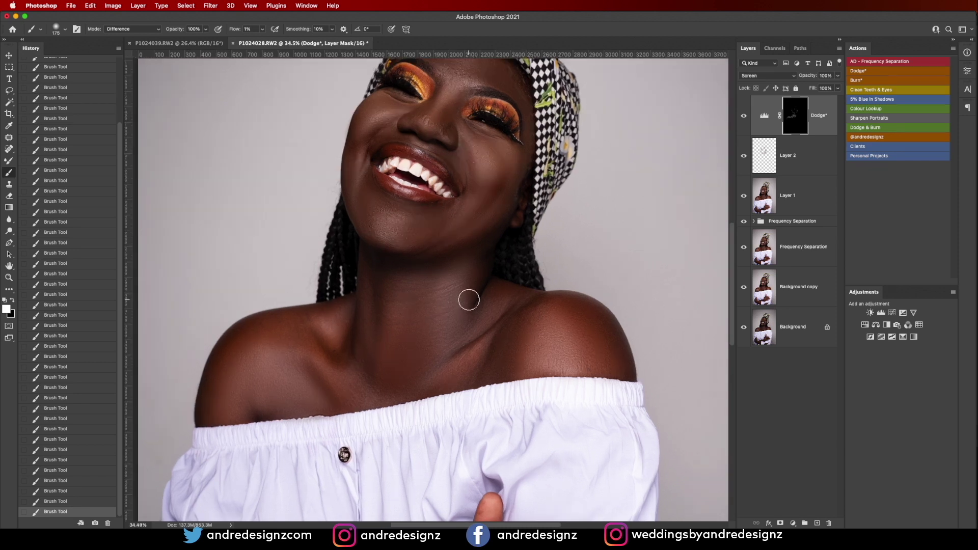
{"action": "scroll", "coordinate": [471, 301], "scroll_direction": "up", "scroll_amount": 1}
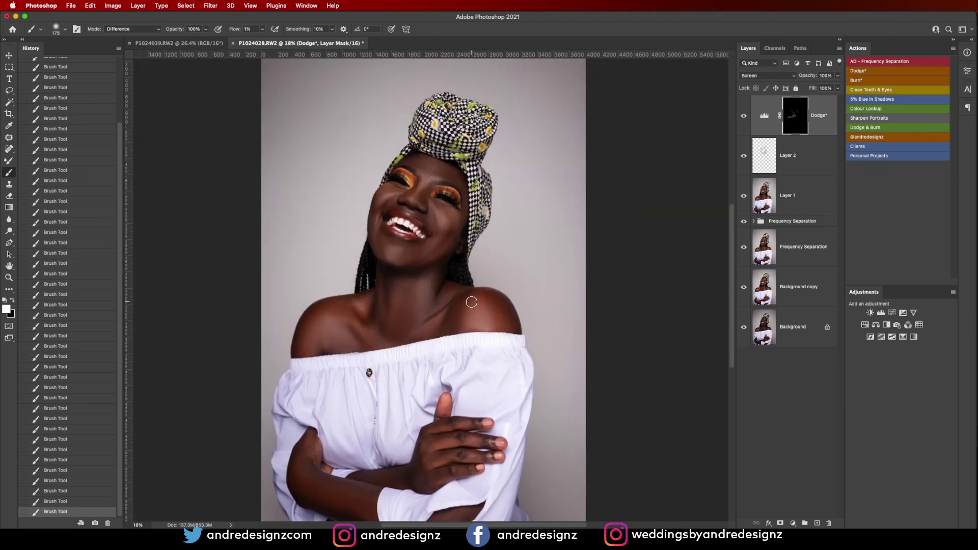
{"action": "left_click", "coordinate": [745, 329], "text": "alt"}
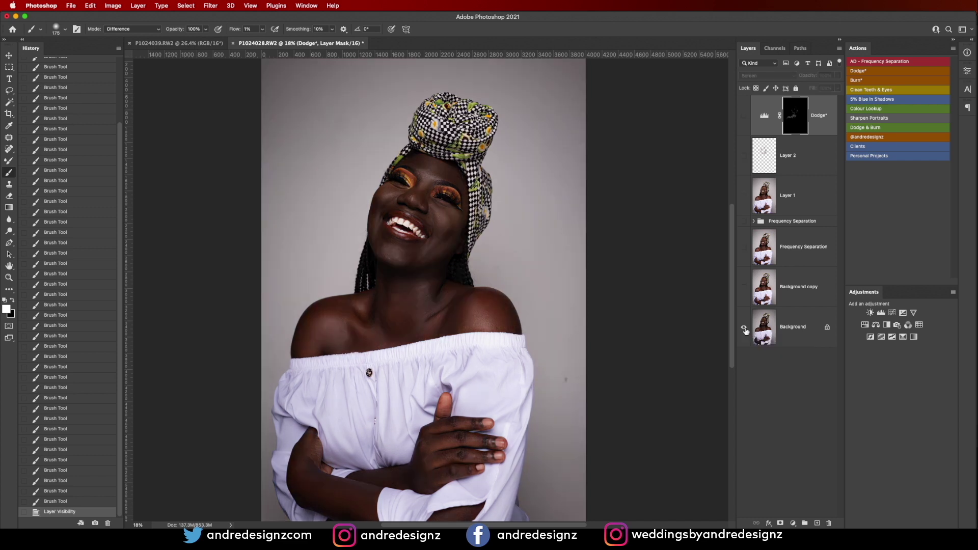
{"action": "left_click", "coordinate": [745, 329], "text": "alt"}
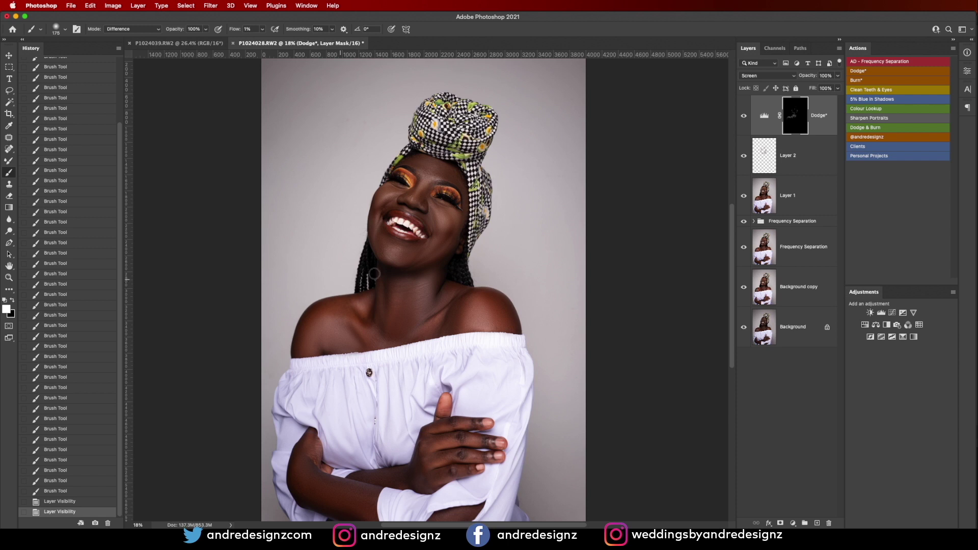
Step: Patch the rough skin spots on the forehead beside the image-left eyebrow on Layer 1 with the Patch tool
{"action": "scroll", "coordinate": [441, 225], "scroll_direction": "up", "scroll_amount": 5}
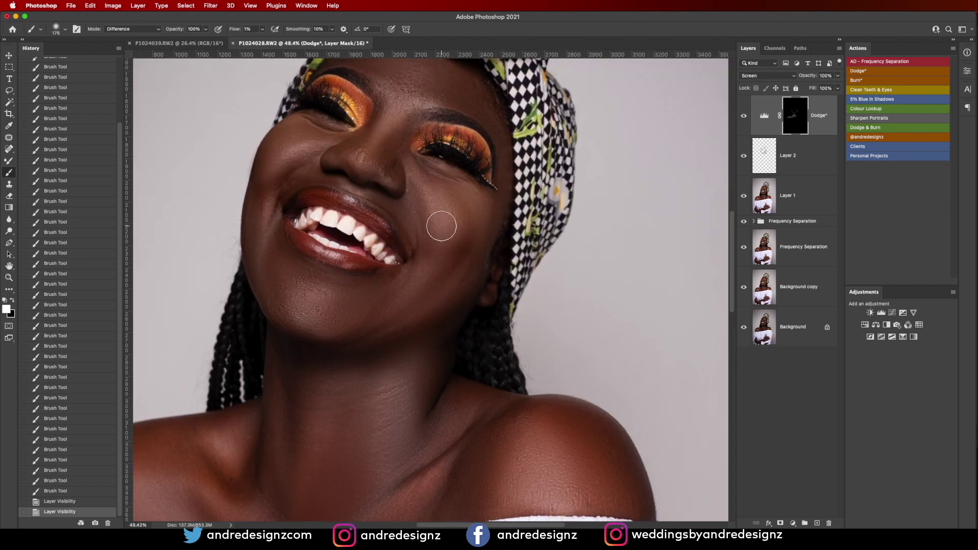
{"action": "scroll", "coordinate": [441, 226], "scroll_direction": "up", "scroll_amount": 2}
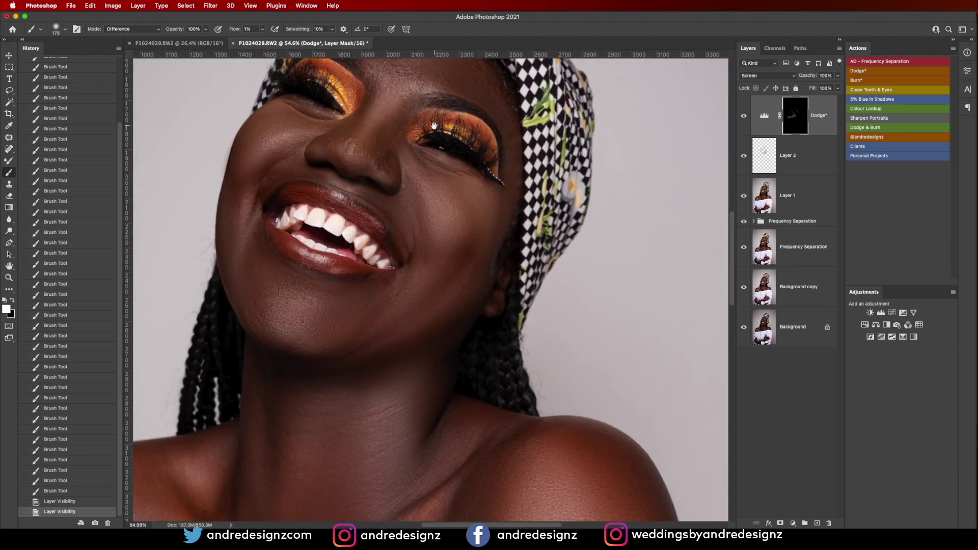
{"action": "scroll", "coordinate": [418, 229], "scroll_direction": "up", "scroll_amount": 5}
{"action": "scroll", "coordinate": [399, 231], "scroll_direction": "up", "scroll_amount": 7}
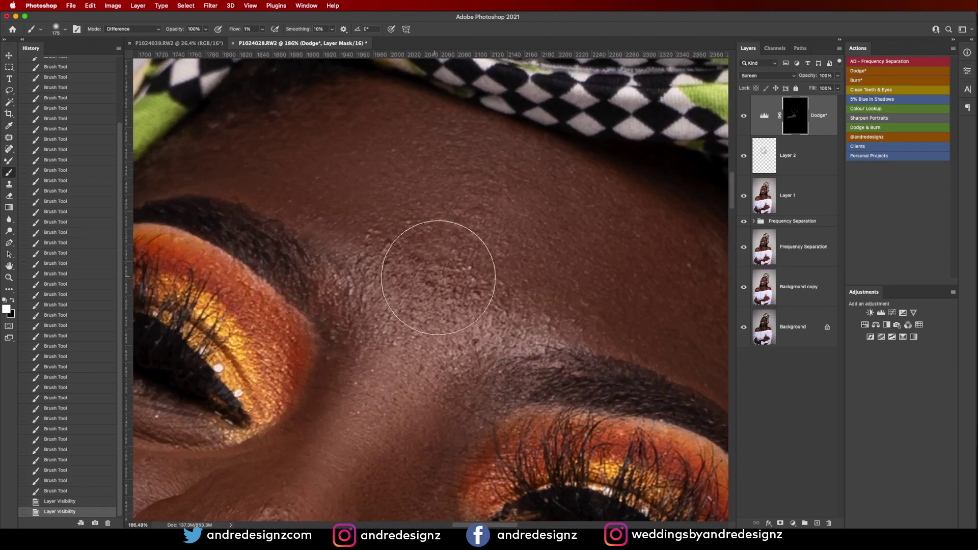
{"action": "left_click", "coordinate": [802, 195]}
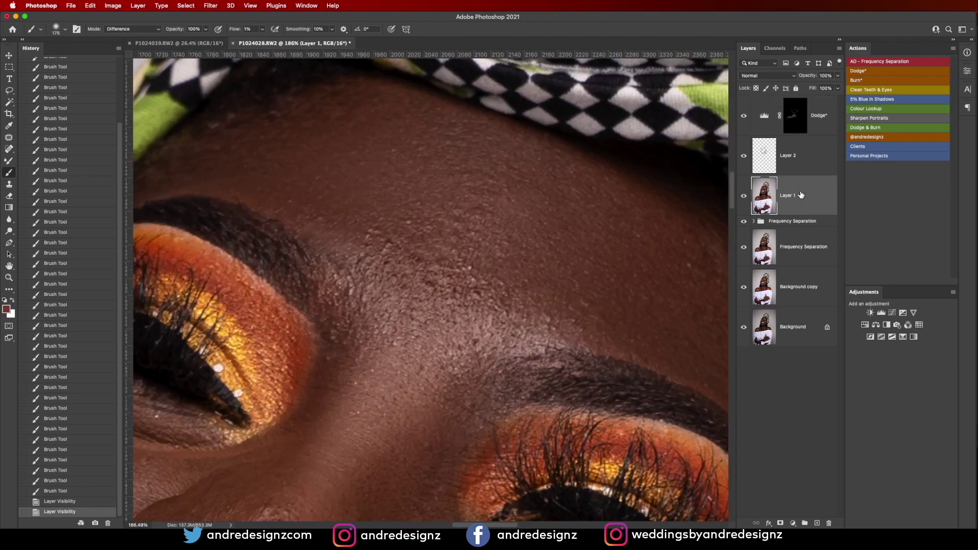
{"action": "key", "text": "j"}
{"action": "left_click_drag", "start_coordinate": [367, 236], "coordinate": [371, 234]}
{"action": "mouse_move", "coordinate": [372, 236]}
{"action": "left_mouse_down"}
{"action": "mouse_move", "coordinate": [362, 240]}
{"action": "mouse_move", "coordinate": [382, 228]}
{"action": "mouse_move", "coordinate": [371, 229]}
{"action": "left_mouse_up"}
{"action": "left_click", "coordinate": [375, 241]}
{"action": "key", "text": "ctrl+d"}
{"action": "left_click_drag", "start_coordinate": [376, 230], "coordinate": [373, 243]}
{"action": "mouse_move", "coordinate": [370, 247]}
{"action": "left_mouse_down"}
{"action": "mouse_move", "coordinate": [391, 243]}
{"action": "mouse_move", "coordinate": [381, 246]}
{"action": "mouse_move", "coordinate": [412, 259]}
{"action": "mouse_move", "coordinate": [398, 290]}
{"action": "mouse_move", "coordinate": [411, 282]}
{"action": "mouse_move", "coordinate": [389, 260]}
{"action": "left_mouse_up"}
{"action": "key", "text": "super+d"}
{"action": "key", "text": "ctrl+d"}
{"action": "key", "text": "super+d"}
{"action": "key", "text": "super+d"}
{"action": "key", "text": "super+d"}
Step: Patch the uneven spots between the central forehead and the inner end of the image-left eyebrow
{"action": "mouse_move", "coordinate": [389, 259]}
{"action": "left_mouse_down"}
{"action": "mouse_move", "coordinate": [401, 254]}
{"action": "mouse_move", "coordinate": [396, 283]}
{"action": "mouse_move", "coordinate": [399, 273]}
{"action": "left_mouse_up"}
{"action": "key", "text": "super+d"}
{"action": "mouse_move", "coordinate": [397, 277]}
{"action": "left_mouse_down"}
{"action": "mouse_move", "coordinate": [388, 293]}
{"action": "mouse_move", "coordinate": [339, 295]}
{"action": "mouse_move", "coordinate": [351, 288]}
{"action": "left_mouse_up"}
{"action": "left_click_drag", "start_coordinate": [349, 290], "coordinate": [368, 287]}
{"action": "key", "text": "super+d"}
{"action": "mouse_move", "coordinate": [330, 355]}
{"action": "left_mouse_down"}
{"action": "mouse_move", "coordinate": [326, 363]}
{"action": "mouse_move", "coordinate": [338, 331]}
{"action": "left_mouse_up"}
{"action": "key", "text": "super+d"}
{"action": "left_click_drag", "start_coordinate": [338, 334], "coordinate": [335, 364]}
{"action": "left_click", "coordinate": [359, 341]}
Step: Patch the small blemishes in the middle of the forehead, deselecting after each repair
{"action": "mouse_move", "coordinate": [477, 267]}
{"action": "left_mouse_down"}
{"action": "mouse_move", "coordinate": [467, 266]}
{"action": "mouse_move", "coordinate": [480, 289]}
{"action": "left_mouse_up"}
{"action": "left_click", "coordinate": [480, 288]}
{"action": "left_click_drag", "start_coordinate": [480, 288], "coordinate": [479, 293]}
{"action": "mouse_move", "coordinate": [477, 296]}
{"action": "left_mouse_down"}
{"action": "mouse_move", "coordinate": [484, 314]}
{"action": "mouse_move", "coordinate": [474, 354]}
{"action": "left_mouse_up"}
{"action": "key", "text": "ctrl+d"}
{"action": "left_click_drag", "start_coordinate": [472, 349], "coordinate": [481, 336]}
{"action": "key", "text": "ctrl+d"}
{"action": "mouse_move", "coordinate": [473, 293]}
{"action": "left_mouse_down"}
{"action": "mouse_move", "coordinate": [483, 304]}
{"action": "mouse_move", "coordinate": [456, 291]}
{"action": "mouse_move", "coordinate": [481, 308]}
{"action": "mouse_move", "coordinate": [478, 296]}
{"action": "left_mouse_up"}
{"action": "key", "text": "super+d"}
{"action": "key", "text": "super+d"}
{"action": "left_click_drag", "start_coordinate": [478, 280], "coordinate": [483, 284]}
{"action": "mouse_move", "coordinate": [479, 283]}
{"action": "left_mouse_down"}
{"action": "mouse_move", "coordinate": [493, 267]}
{"action": "mouse_move", "coordinate": [477, 278]}
{"action": "left_mouse_up"}
{"action": "key", "text": "super+d"}
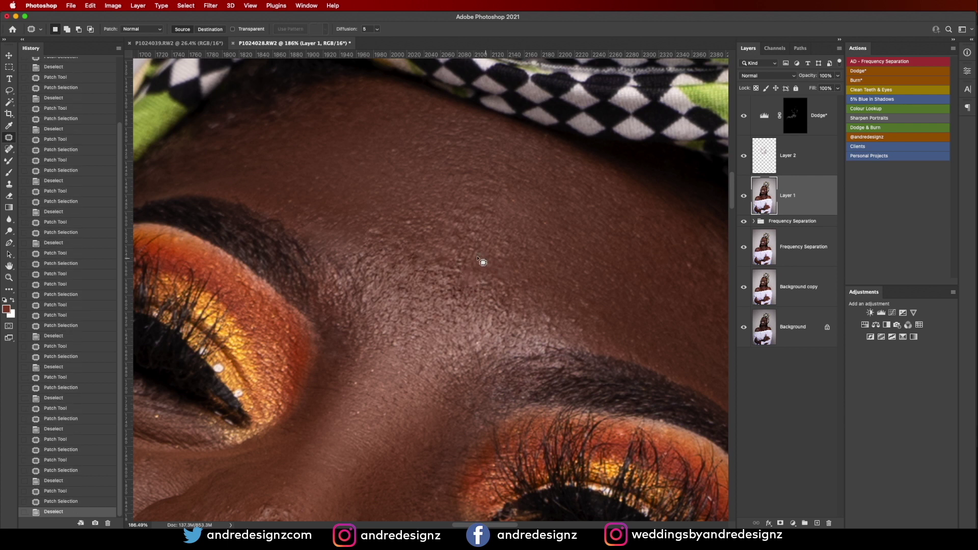
Step: Patch spots on the upper forehead and on the area above the image-right eyebrow
{"action": "mouse_move", "coordinate": [413, 210]}
{"action": "left_mouse_down"}
{"action": "mouse_move", "coordinate": [406, 229]}
{"action": "mouse_move", "coordinate": [414, 210]}
{"action": "mouse_move", "coordinate": [366, 224]}
{"action": "mouse_move", "coordinate": [378, 222]}
{"action": "left_mouse_up"}
{"action": "left_click", "coordinate": [377, 222]}
{"action": "mouse_move", "coordinate": [378, 228]}
{"action": "left_mouse_down"}
{"action": "mouse_move", "coordinate": [398, 211]}
{"action": "mouse_move", "coordinate": [363, 253]}
{"action": "left_mouse_up"}
{"action": "key", "text": "ctrl+d"}
{"action": "mouse_move", "coordinate": [539, 288]}
{"action": "left_mouse_down"}
{"action": "mouse_move", "coordinate": [524, 288]}
{"action": "mouse_move", "coordinate": [532, 276]}
{"action": "left_mouse_up"}
{"action": "left_click_drag", "start_coordinate": [528, 281], "coordinate": [546, 257]}
{"action": "key", "text": "super+d"}
{"action": "mouse_move", "coordinate": [553, 218]}
{"action": "left_mouse_down"}
{"action": "mouse_move", "coordinate": [543, 228]}
{"action": "mouse_move", "coordinate": [552, 220]}
{"action": "left_mouse_up"}
{"action": "left_click_drag", "start_coordinate": [545, 225], "coordinate": [558, 234]}
{"action": "key", "text": "super+d"}
Step: Patch the blemishes along the image-right side of the forehead and one spot above the image-left eyebrow
{"action": "mouse_move", "coordinate": [651, 236]}
{"action": "left_mouse_down"}
{"action": "mouse_move", "coordinate": [640, 227]}
{"action": "mouse_move", "coordinate": [693, 258]}
{"action": "left_mouse_up"}
{"action": "mouse_move", "coordinate": [692, 265]}
{"action": "left_mouse_down"}
{"action": "mouse_move", "coordinate": [674, 275]}
{"action": "mouse_move", "coordinate": [699, 283]}
{"action": "left_mouse_up"}
{"action": "key", "text": "super+d"}
{"action": "mouse_move", "coordinate": [694, 287]}
{"action": "left_mouse_down"}
{"action": "mouse_move", "coordinate": [690, 309]}
{"action": "mouse_move", "coordinate": [708, 305]}
{"action": "left_mouse_up"}
{"action": "key", "text": "super+d"}
{"action": "left_click_drag", "start_coordinate": [707, 306], "coordinate": [699, 342]}
{"action": "mouse_move", "coordinate": [327, 216]}
{"action": "left_mouse_down"}
{"action": "mouse_move", "coordinate": [330, 224]}
{"action": "mouse_move", "coordinate": [317, 181]}
{"action": "left_mouse_up"}
{"action": "key", "text": "super+d"}
Step: Patch the spots between the eyes and at the inner end of the image-right eyebrow
{"action": "mouse_move", "coordinate": [354, 373]}
{"action": "left_mouse_down"}
{"action": "mouse_move", "coordinate": [367, 386]}
{"action": "mouse_move", "coordinate": [363, 376]}
{"action": "left_mouse_up"}
{"action": "left_click_drag", "start_coordinate": [361, 382], "coordinate": [376, 398]}
{"action": "key", "text": "super+d"}
{"action": "mouse_move", "coordinate": [474, 397]}
{"action": "left_mouse_down"}
{"action": "mouse_move", "coordinate": [472, 408]}
{"action": "mouse_move", "coordinate": [530, 359]}
{"action": "left_mouse_up"}
{"action": "key", "text": "super+d"}
Step: Patch the bright, rough skin directly above the image-right eyebrow
{"action": "mouse_move", "coordinate": [586, 329]}
{"action": "left_mouse_down"}
{"action": "mouse_move", "coordinate": [572, 328]}
{"action": "mouse_move", "coordinate": [598, 317]}
{"action": "mouse_move", "coordinate": [600, 339]}
{"action": "mouse_move", "coordinate": [585, 325]}
{"action": "left_mouse_up"}
{"action": "key", "text": "ctrl+d"}
{"action": "key", "text": "super+d"}
{"action": "mouse_move", "coordinate": [581, 331]}
{"action": "left_mouse_down"}
{"action": "mouse_move", "coordinate": [592, 322]}
{"action": "mouse_move", "coordinate": [555, 328]}
{"action": "mouse_move", "coordinate": [559, 314]}
{"action": "left_mouse_up"}
{"action": "mouse_move", "coordinate": [556, 320]}
{"action": "left_mouse_down"}
{"action": "mouse_move", "coordinate": [582, 312]}
{"action": "mouse_move", "coordinate": [554, 328]}
{"action": "mouse_move", "coordinate": [570, 336]}
{"action": "left_mouse_up"}
{"action": "mouse_move", "coordinate": [568, 333]}
{"action": "left_mouse_down"}
{"action": "mouse_move", "coordinate": [594, 338]}
{"action": "mouse_move", "coordinate": [606, 323]}
{"action": "left_mouse_up"}
{"action": "left_click_drag", "start_coordinate": [608, 325], "coordinate": [612, 320]}
Step: Examine the patched forehead texture close up and in the context of the whole portrait
{"action": "scroll", "coordinate": [639, 306], "scroll_direction": "up", "scroll_amount": 5}
{"action": "scroll", "coordinate": [639, 306], "scroll_direction": "down", "scroll_amount": 10}
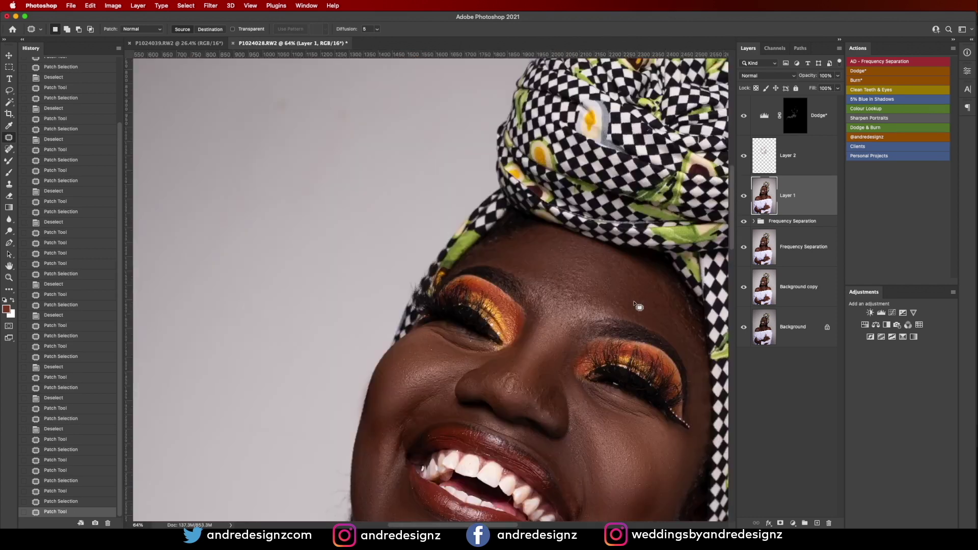
{"action": "scroll", "coordinate": [636, 316], "scroll_direction": "up", "scroll_amount": 3}
{"action": "scroll", "coordinate": [634, 311], "scroll_direction": "down", "scroll_amount": 2}
{"action": "scroll", "coordinate": [633, 306], "scroll_direction": "up", "scroll_amount": 6}
{"action": "scroll", "coordinate": [634, 304], "scroll_direction": "up", "scroll_amount": 1}
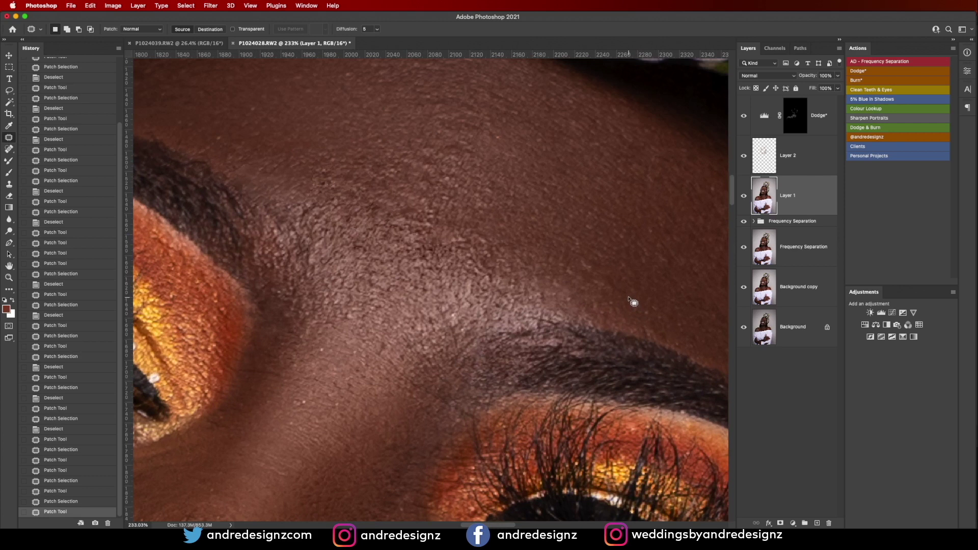
{"action": "scroll", "coordinate": [633, 303], "scroll_direction": "down", "scroll_amount": 10}
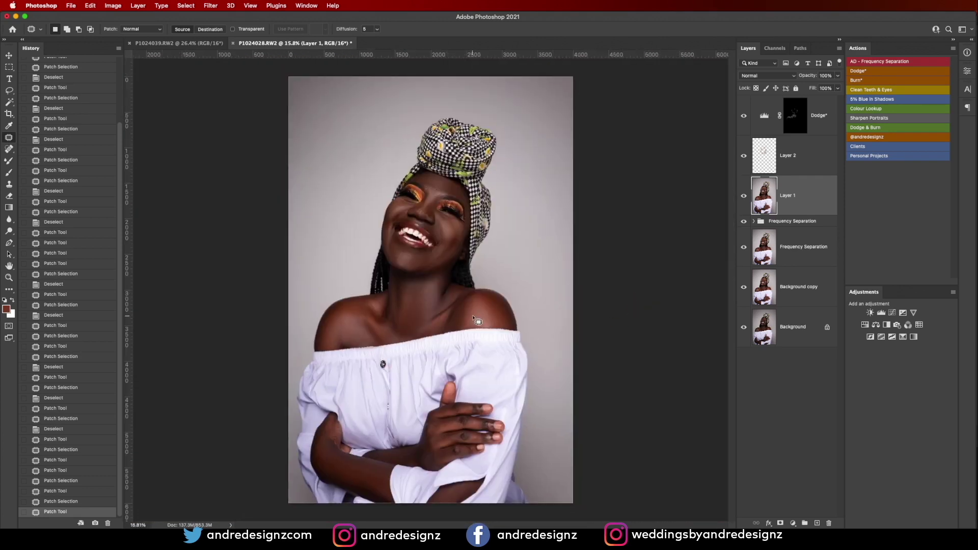
Step: Add a second dodge layer with the Dodge* action and brighten the image-right cheek below the eye, using brush sizes up to 125
{"action": "scroll", "coordinate": [478, 321], "scroll_direction": "up", "scroll_amount": 1}
{"action": "scroll", "coordinate": [478, 321], "scroll_direction": "up", "scroll_amount": 1}
{"action": "scroll", "coordinate": [453, 179], "scroll_direction": "up", "scroll_amount": 2}
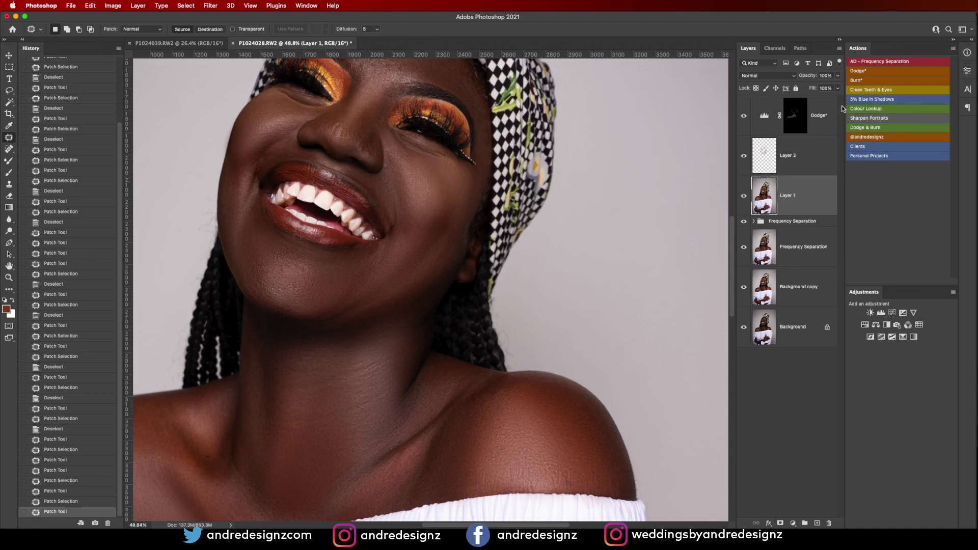
{"action": "left_click", "coordinate": [874, 72]}
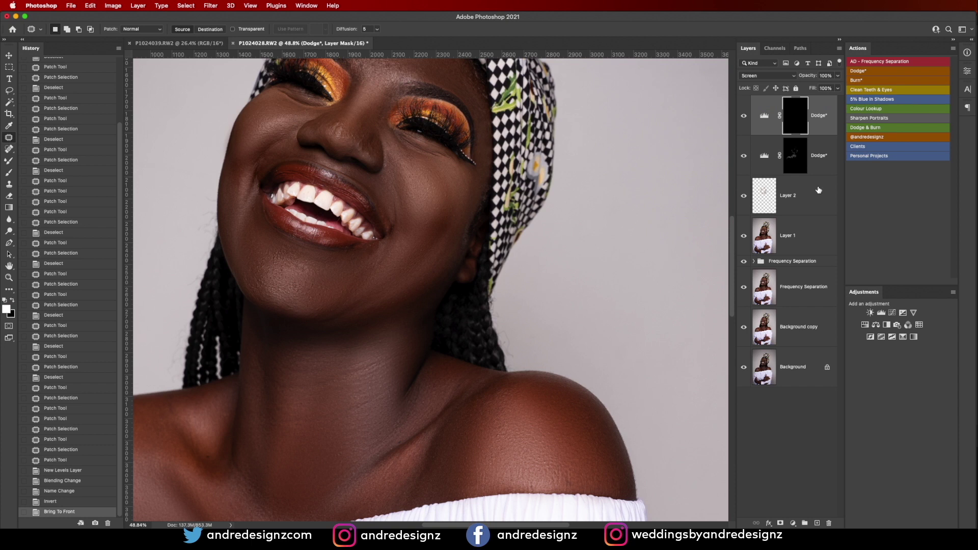
{"action": "key", "text": "b"}
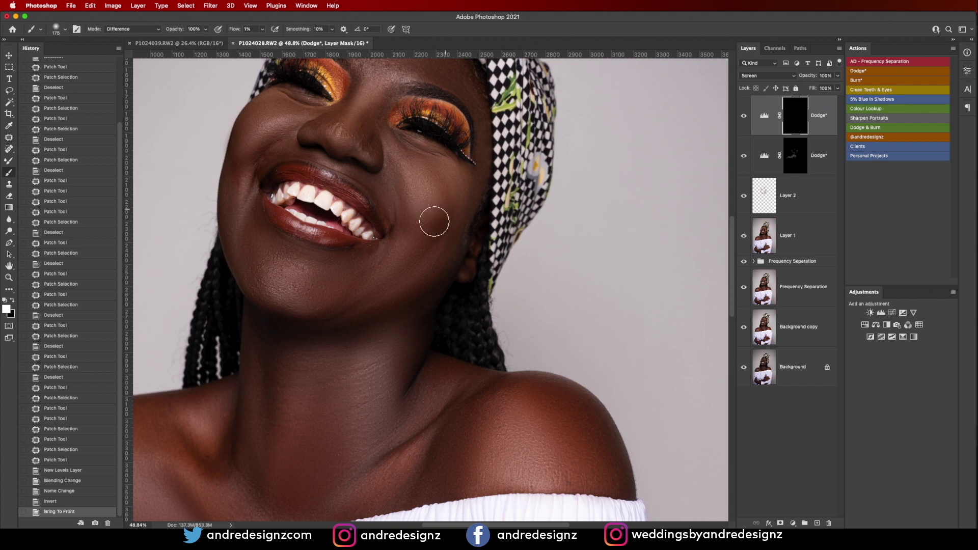
{"action": "key", "text": "bracketleft"}
{"action": "key", "text": "bracketleft"}
{"action": "key", "text": "bracketleft"}
{"action": "key", "text": "bracketleft"}
{"action": "mouse_move", "coordinate": [433, 173]}
{"action": "left_mouse_down"}
{"action": "mouse_move", "coordinate": [446, 214]}
{"action": "mouse_move", "coordinate": [435, 228]}
{"action": "mouse_move", "coordinate": [449, 202]}
{"action": "mouse_move", "coordinate": [428, 169]}
{"action": "mouse_move", "coordinate": [457, 193]}
{"action": "mouse_move", "coordinate": [443, 225]}
{"action": "mouse_move", "coordinate": [446, 188]}
{"action": "left_mouse_up"}
{"action": "key", "text": "bracketright"}
{"action": "key", "text": "bracketright"}
{"action": "mouse_move", "coordinate": [447, 189]}
{"action": "left_mouse_down"}
{"action": "mouse_move", "coordinate": [438, 171]}
{"action": "mouse_move", "coordinate": [448, 215]}
{"action": "mouse_move", "coordinate": [421, 227]}
{"action": "mouse_move", "coordinate": [422, 218]}
{"action": "left_mouse_up"}
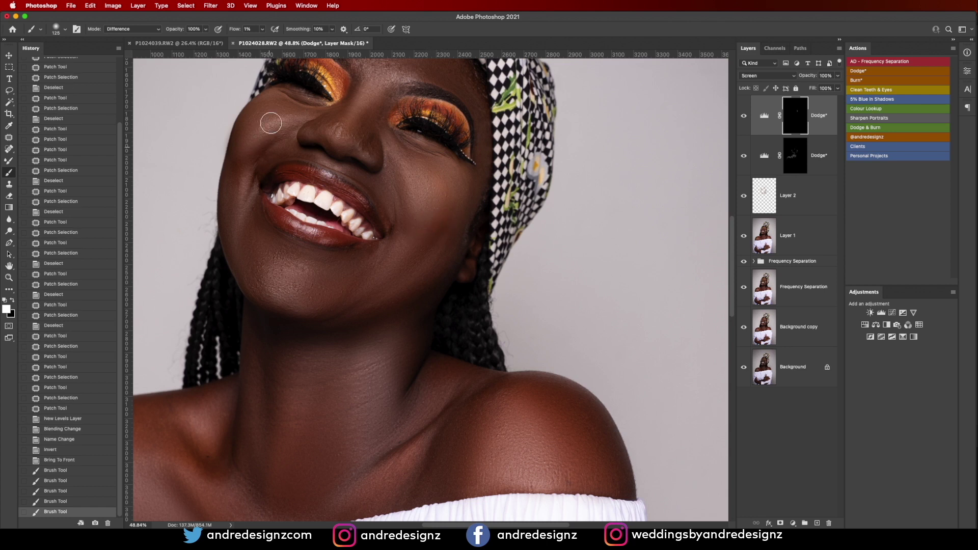
Step: Brighten the image-left cheek from below the eye toward the mouth, reducing the brush size to 100
{"action": "mouse_move", "coordinate": [258, 117]}
{"action": "left_mouse_down"}
{"action": "mouse_move", "coordinate": [244, 133]}
{"action": "mouse_move", "coordinate": [246, 110]}
{"action": "mouse_move", "coordinate": [297, 102]}
{"action": "mouse_move", "coordinate": [308, 119]}
{"action": "mouse_move", "coordinate": [283, 112]}
{"action": "mouse_move", "coordinate": [285, 120]}
{"action": "left_mouse_up"}
{"action": "key", "text": "bracketleft"}
{"action": "mouse_move", "coordinate": [285, 120]}
{"action": "left_mouse_down"}
{"action": "mouse_move", "coordinate": [265, 117]}
{"action": "mouse_move", "coordinate": [271, 133]}
{"action": "mouse_move", "coordinate": [277, 118]}
{"action": "mouse_move", "coordinate": [244, 137]}
{"action": "mouse_move", "coordinate": [232, 188]}
{"action": "mouse_move", "coordinate": [258, 152]}
{"action": "mouse_move", "coordinate": [264, 177]}
{"action": "left_mouse_up"}
Step: Brighten the skin from the image-right under-eye down to the chin and jaw, then undo the last two strokes
{"action": "mouse_move", "coordinate": [399, 165]}
{"action": "left_mouse_down"}
{"action": "mouse_move", "coordinate": [400, 230]}
{"action": "mouse_move", "coordinate": [350, 292]}
{"action": "left_mouse_up"}
{"action": "mouse_move", "coordinate": [351, 290]}
{"action": "left_mouse_down"}
{"action": "mouse_move", "coordinate": [386, 286]}
{"action": "mouse_move", "coordinate": [378, 273]}
{"action": "mouse_move", "coordinate": [374, 309]}
{"action": "mouse_move", "coordinate": [364, 271]}
{"action": "mouse_move", "coordinate": [337, 306]}
{"action": "mouse_move", "coordinate": [352, 288]}
{"action": "mouse_move", "coordinate": [365, 298]}
{"action": "mouse_move", "coordinate": [373, 264]}
{"action": "mouse_move", "coordinate": [322, 316]}
{"action": "mouse_move", "coordinate": [361, 290]}
{"action": "mouse_move", "coordinate": [296, 280]}
{"action": "mouse_move", "coordinate": [252, 215]}
{"action": "mouse_move", "coordinate": [256, 266]}
{"action": "left_mouse_up"}
{"action": "key", "text": "super+z"}
{"action": "key", "text": "super+z"}
Step: Brighten the area beside the image-left mouth corner, the image-left cheek and the nose with a brush size of 100
{"action": "mouse_move", "coordinate": [256, 212]}
{"action": "left_mouse_down"}
{"action": "mouse_move", "coordinate": [246, 238]}
{"action": "mouse_move", "coordinate": [254, 222]}
{"action": "mouse_move", "coordinate": [254, 266]}
{"action": "mouse_move", "coordinate": [263, 215]}
{"action": "left_mouse_up"}
{"action": "mouse_move", "coordinate": [266, 164]}
{"action": "left_mouse_down"}
{"action": "mouse_move", "coordinate": [274, 151]}
{"action": "mouse_move", "coordinate": [238, 174]}
{"action": "mouse_move", "coordinate": [234, 161]}
{"action": "left_mouse_up"}
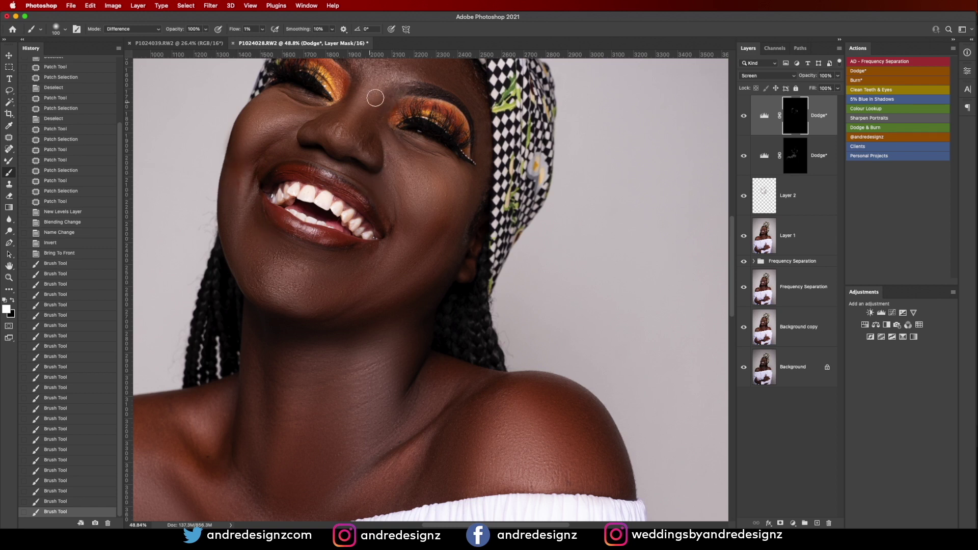
{"action": "left_click_drag", "start_coordinate": [347, 126], "coordinate": [349, 139]}
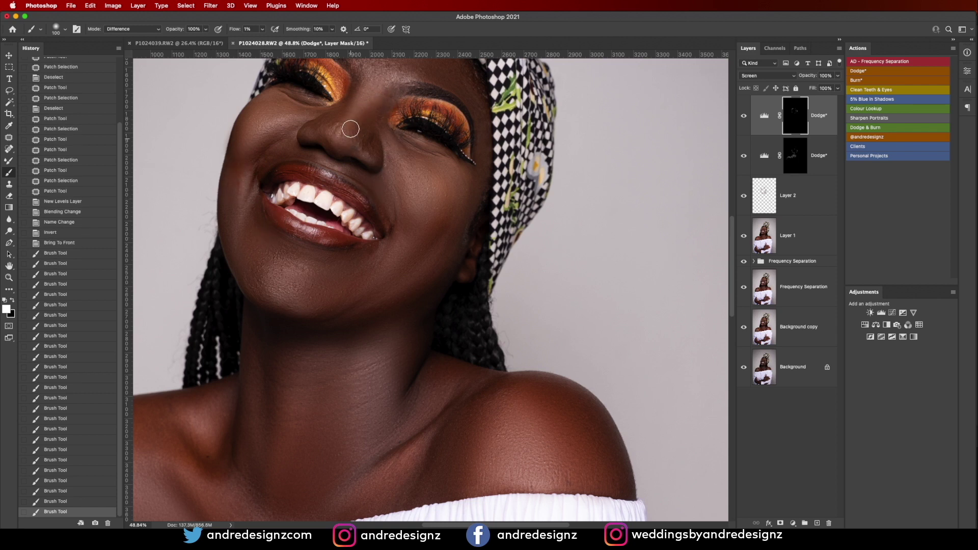
Step: Brighten the image-left shoulder and upper chest on the second Dodge* mask with a brush size of 200
{"action": "scroll", "coordinate": [350, 131], "scroll_direction": "down", "scroll_amount": 10}
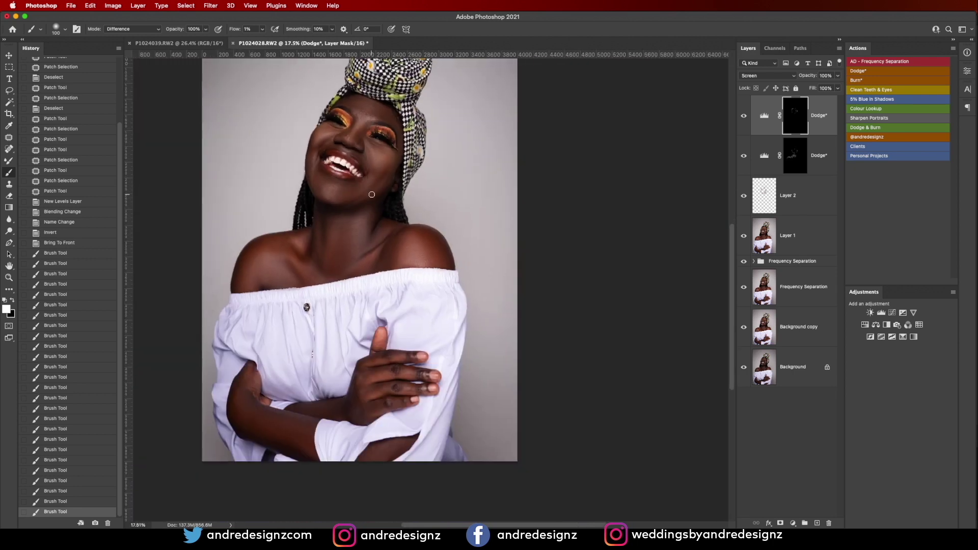
{"action": "scroll", "coordinate": [386, 223], "scroll_direction": "up", "scroll_amount": 4}
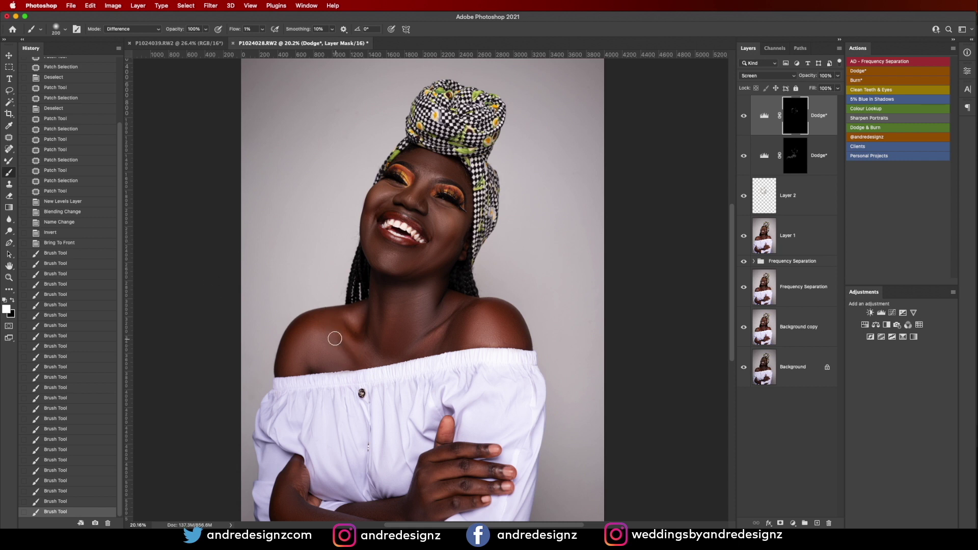
{"action": "mouse_move", "coordinate": [358, 363]}
{"action": "left_mouse_down"}
{"action": "mouse_move", "coordinate": [337, 337]}
{"action": "mouse_move", "coordinate": [308, 330]}
{"action": "mouse_move", "coordinate": [317, 328]}
{"action": "left_mouse_up"}
{"action": "mouse_move", "coordinate": [320, 327]}
{"action": "left_mouse_down"}
{"action": "mouse_move", "coordinate": [333, 327]}
{"action": "mouse_move", "coordinate": [301, 343]}
{"action": "left_mouse_up"}
{"action": "mouse_move", "coordinate": [300, 346]}
{"action": "left_mouse_down"}
{"action": "mouse_move", "coordinate": [293, 360]}
{"action": "mouse_move", "coordinate": [309, 367]}
{"action": "left_mouse_up"}
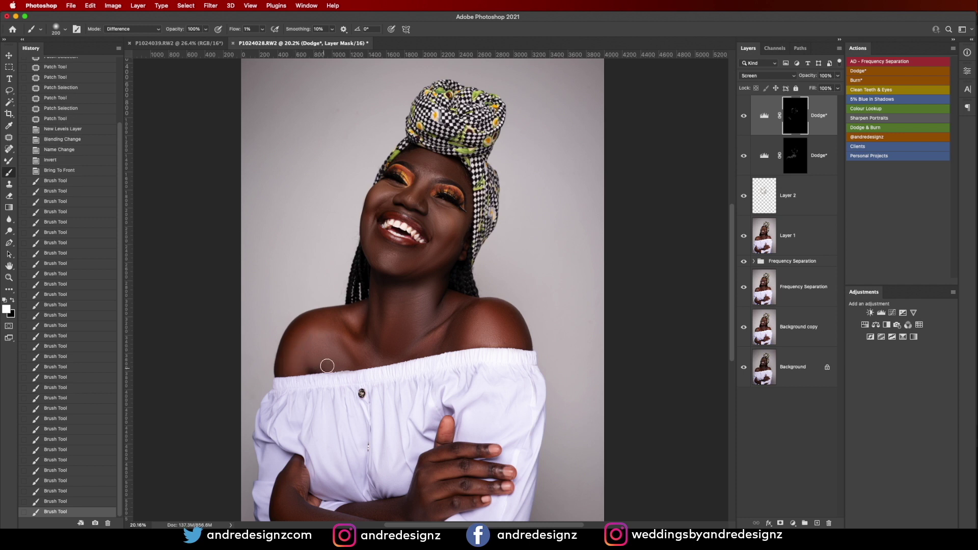
Step: Brighten the base of the neck and the image-right collarbone area on the top Dodge* mask
{"action": "left_click_drag", "start_coordinate": [449, 311], "coordinate": [426, 326]}
{"action": "left_click_drag", "start_coordinate": [437, 292], "coordinate": [426, 330]}
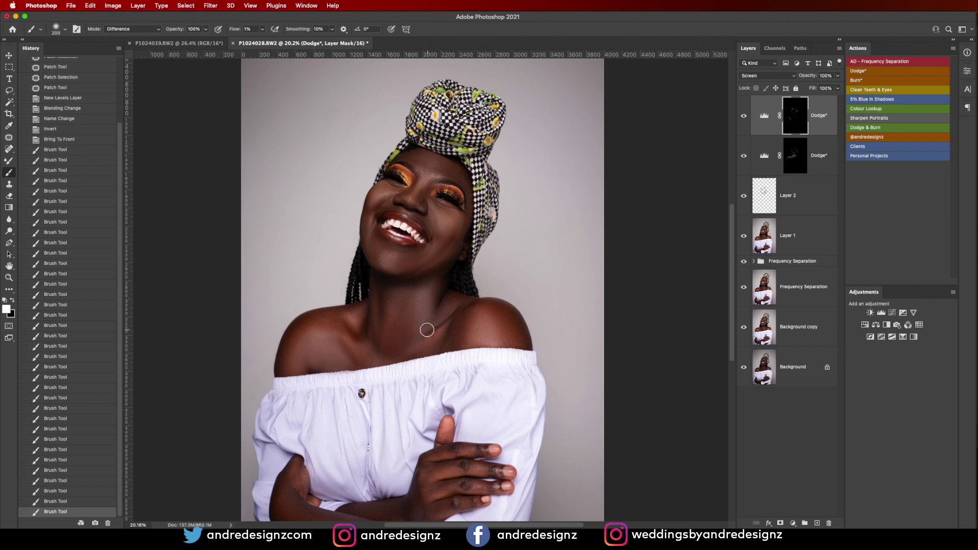
Step: Add a new layer, sample the skin tone near the image-left shoulder, and set the brush flow to 19%
{"action": "left_click", "coordinate": [818, 524]}
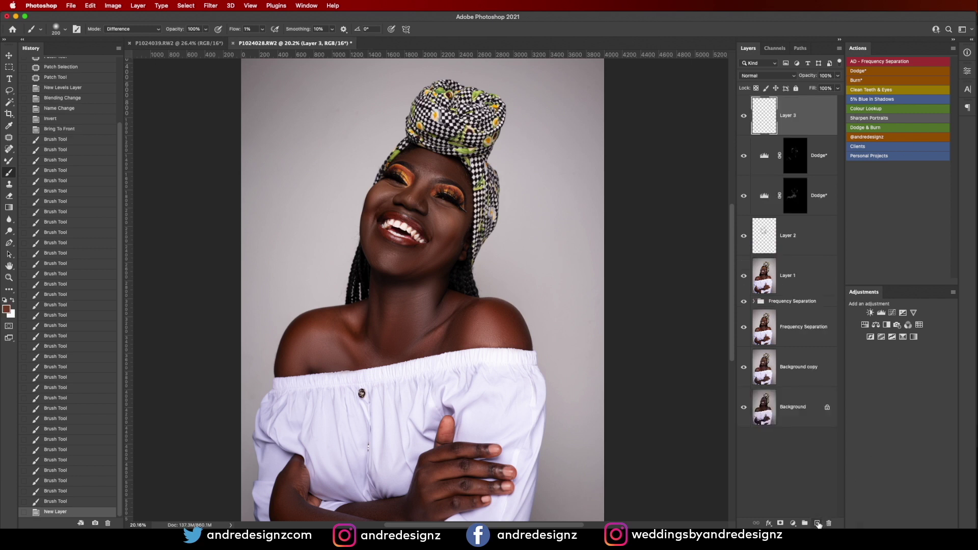
{"action": "key", "text": "i"}
{"action": "left_click", "coordinate": [343, 321]}
{"action": "key", "text": "b"}
{"action": "left_click", "coordinate": [262, 30]}
{"action": "left_click", "coordinate": [216, 139]}
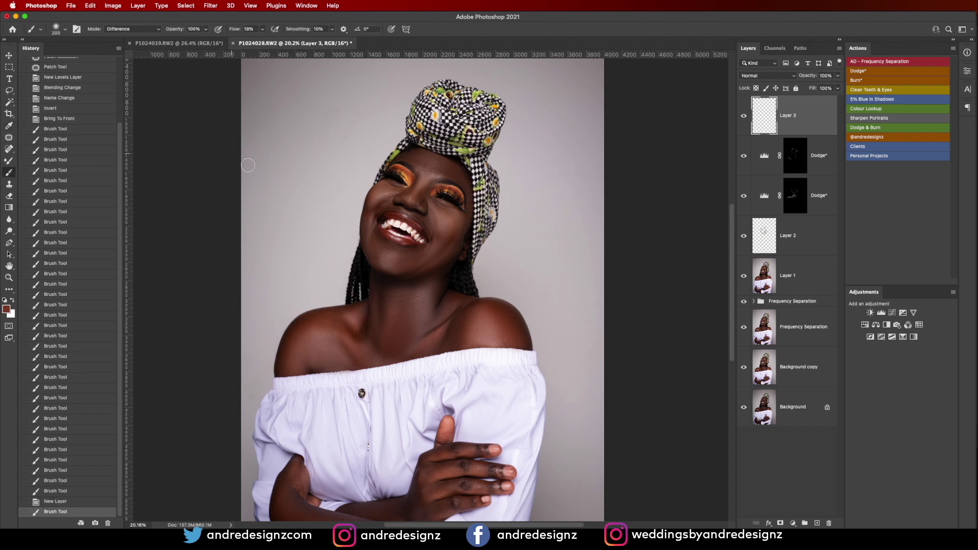
Step: Paint the sampled tone over the image-right side of the neck, then compare the result with the layer hidden and shown
{"action": "mouse_move", "coordinate": [445, 314]}
{"action": "left_mouse_down"}
{"action": "mouse_move", "coordinate": [430, 294]}
{"action": "mouse_move", "coordinate": [422, 329]}
{"action": "mouse_move", "coordinate": [443, 286]}
{"action": "mouse_move", "coordinate": [418, 289]}
{"action": "mouse_move", "coordinate": [399, 311]}
{"action": "mouse_move", "coordinate": [406, 290]}
{"action": "mouse_move", "coordinate": [433, 288]}
{"action": "left_mouse_up"}
{"action": "key", "text": "bracketright"}
{"action": "key", "text": "bracketright"}
{"action": "key", "text": "bracketright"}
{"action": "key", "text": "bracketleft"}
{"action": "key", "text": "bracketleft"}
{"action": "key", "text": "bracketleft"}
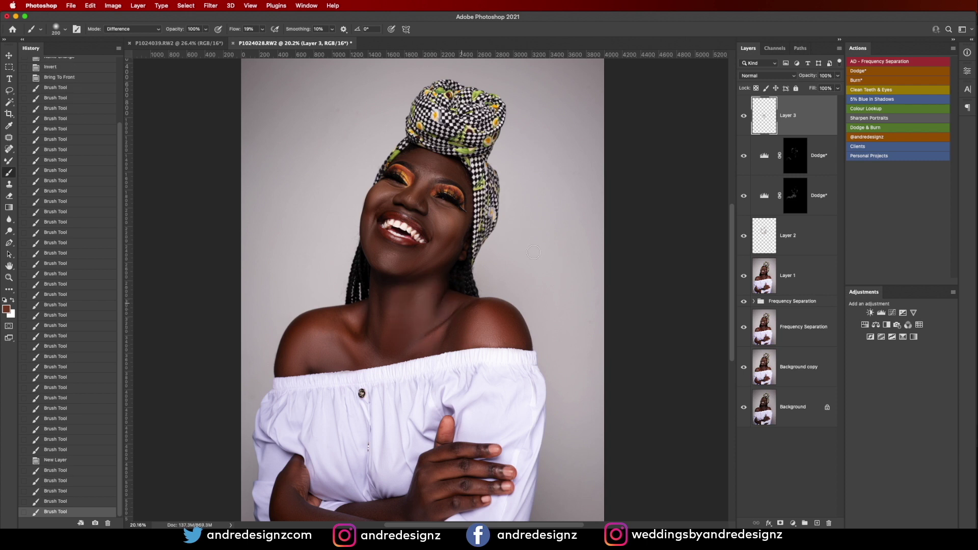
{"action": "left_click", "coordinate": [743, 117]}
{"action": "left_click", "coordinate": [744, 117]}
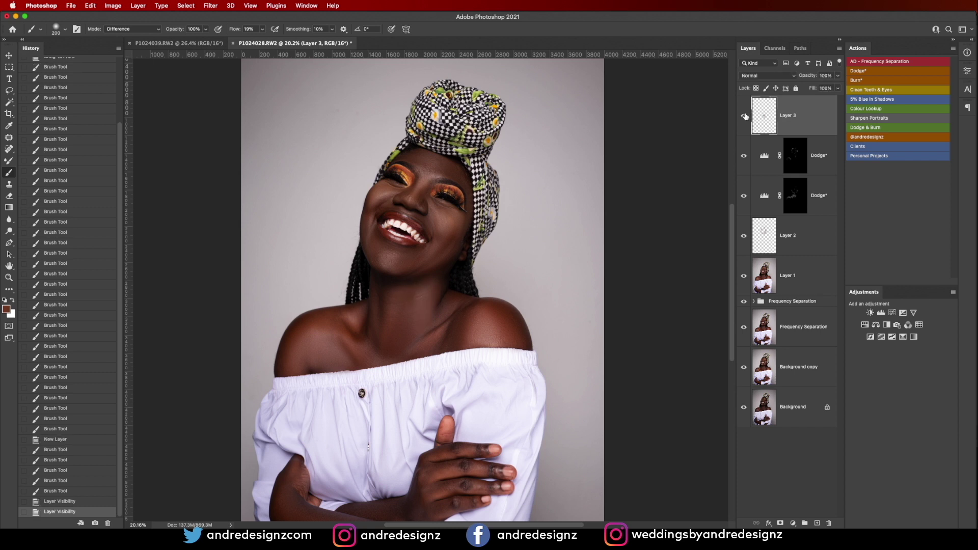
Step: Paint the sampled tone down the middle of the neck, undoing and restoring the stroke to compare
{"action": "left_click_drag", "start_coordinate": [412, 299], "coordinate": [410, 318]}
{"action": "key", "text": "super+z"}
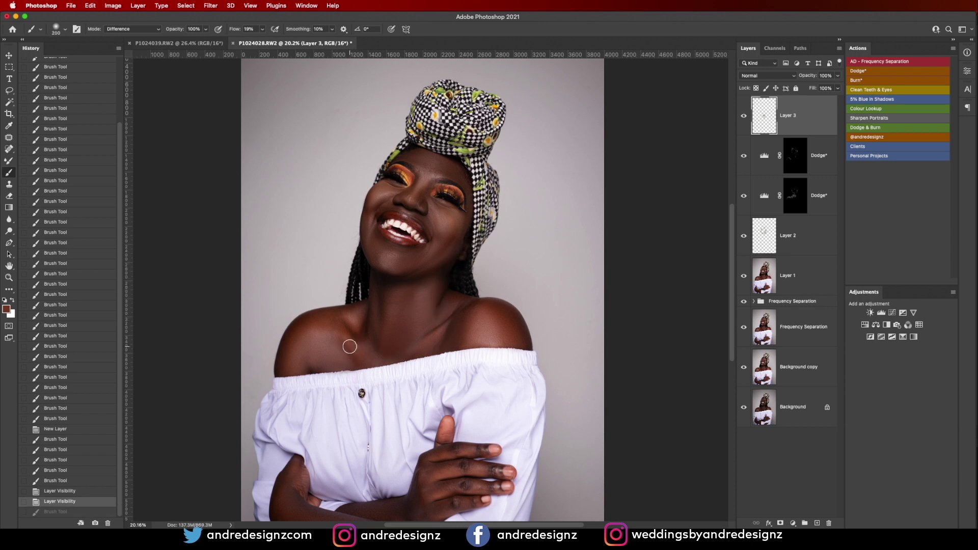
{"action": "key", "text": "super+shift+z"}
Step: Try painting the sampled tone over the image-left upper chest and the image-right jaw, undoing those strokes
{"action": "left_click_drag", "start_coordinate": [331, 333], "coordinate": [314, 369]}
{"action": "key", "text": "super+z"}
{"action": "key", "text": "super+z"}
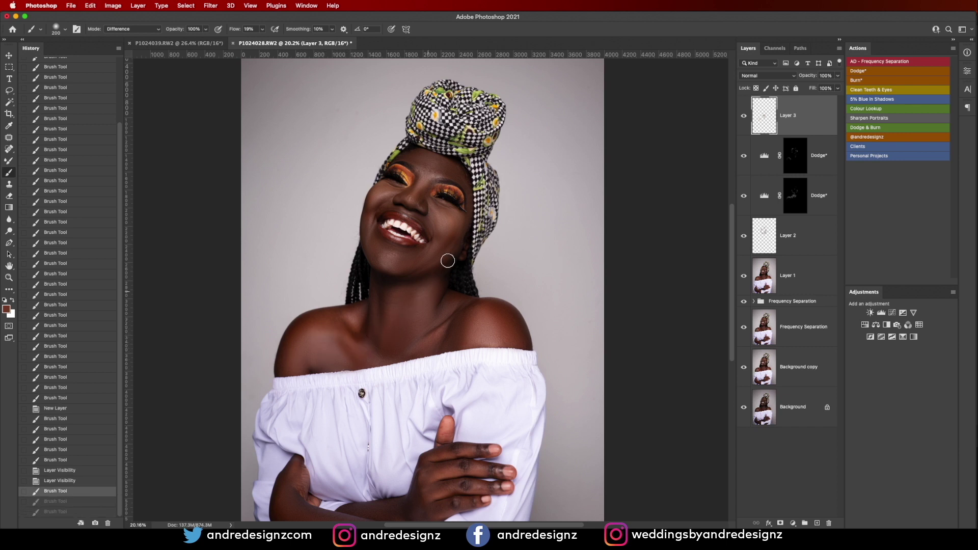
{"action": "left_click", "coordinate": [437, 250]}
{"action": "key", "text": "super+z"}
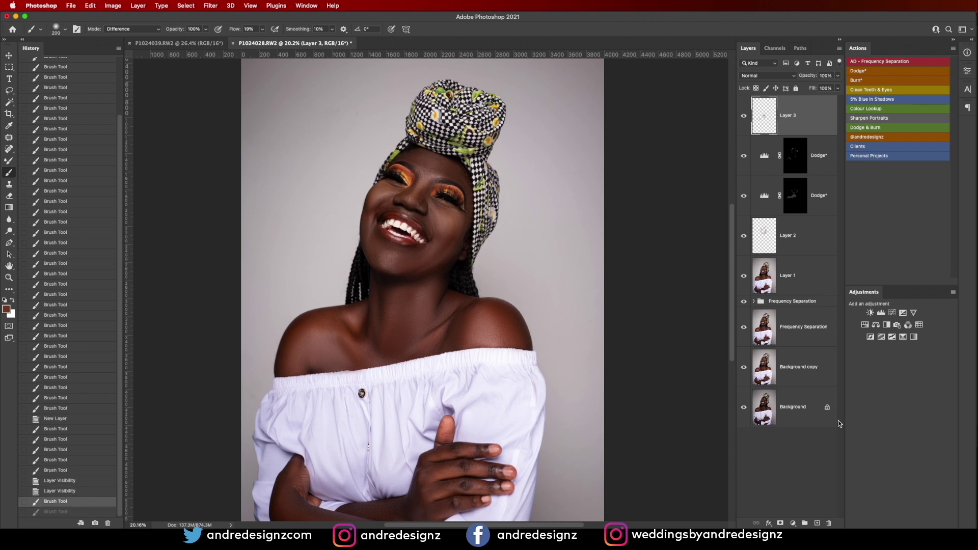
Step: On a new layer, paint the chin and jaw with a tone sampled from the image-right cheek and reduce the layer's opacity
{"action": "left_click", "coordinate": [817, 524]}
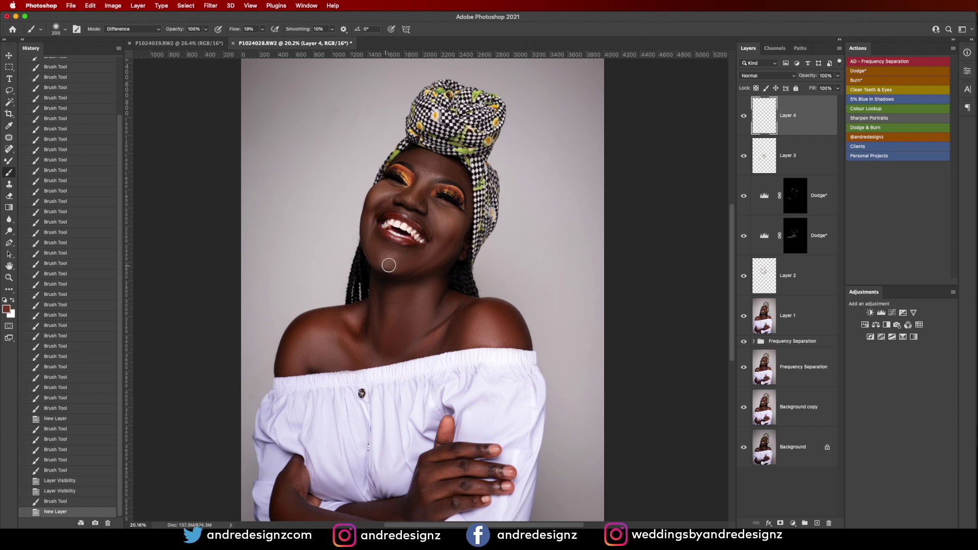
{"action": "key", "text": "i"}
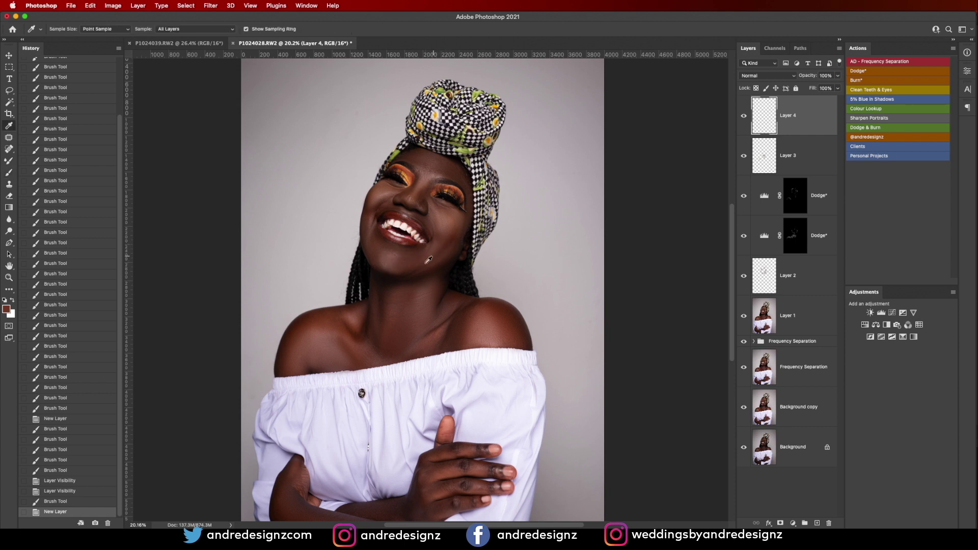
{"action": "left_click", "coordinate": [441, 231]}
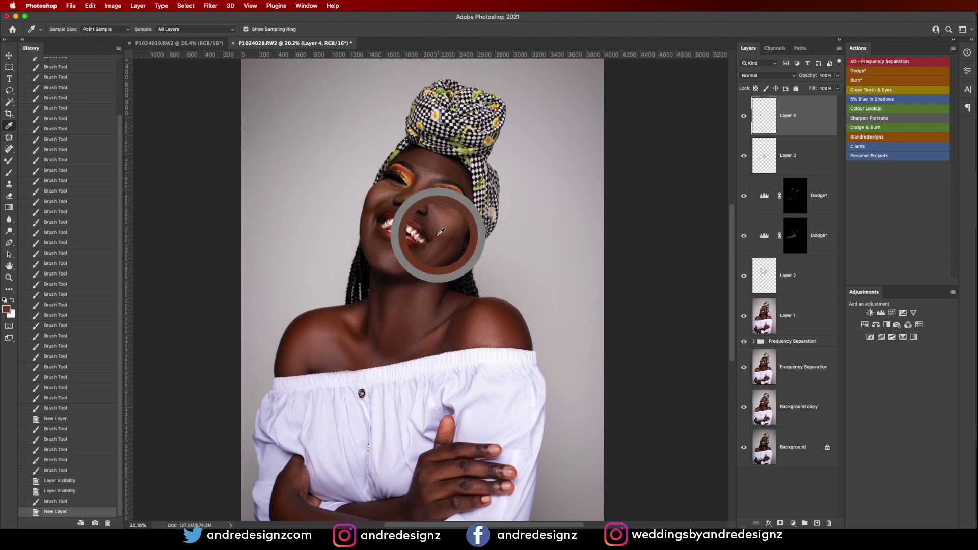
{"action": "key", "text": "b"}
{"action": "mouse_move", "coordinate": [413, 263]}
{"action": "left_mouse_down"}
{"action": "mouse_move", "coordinate": [435, 246]}
{"action": "mouse_move", "coordinate": [443, 254]}
{"action": "left_mouse_up"}
{"action": "mouse_move", "coordinate": [443, 253]}
{"action": "left_mouse_down"}
{"action": "mouse_move", "coordinate": [395, 277]}
{"action": "mouse_move", "coordinate": [426, 254]}
{"action": "mouse_move", "coordinate": [401, 268]}
{"action": "mouse_move", "coordinate": [413, 257]}
{"action": "mouse_move", "coordinate": [441, 257]}
{"action": "mouse_move", "coordinate": [412, 278]}
{"action": "left_mouse_up"}
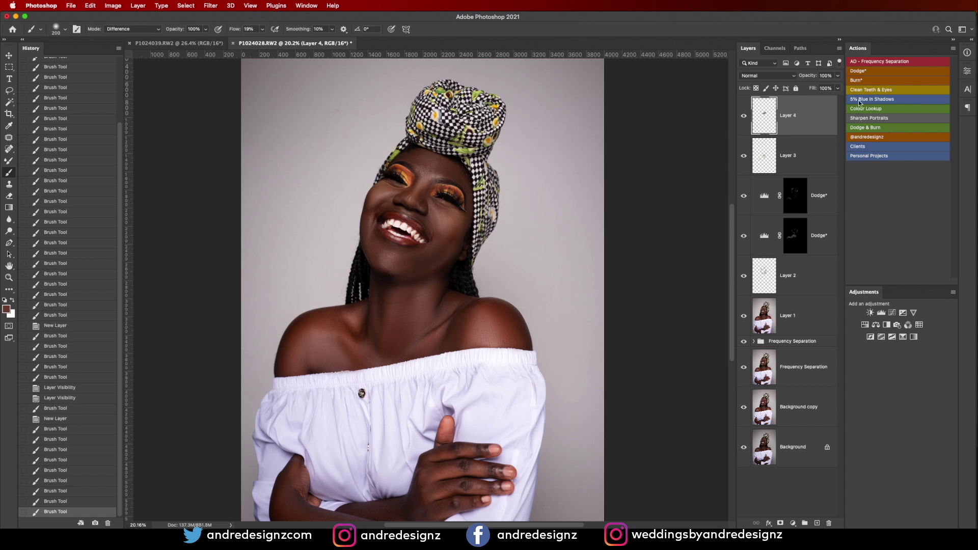
{"action": "left_click_drag", "start_coordinate": [837, 77], "coordinate": [821, 89]}
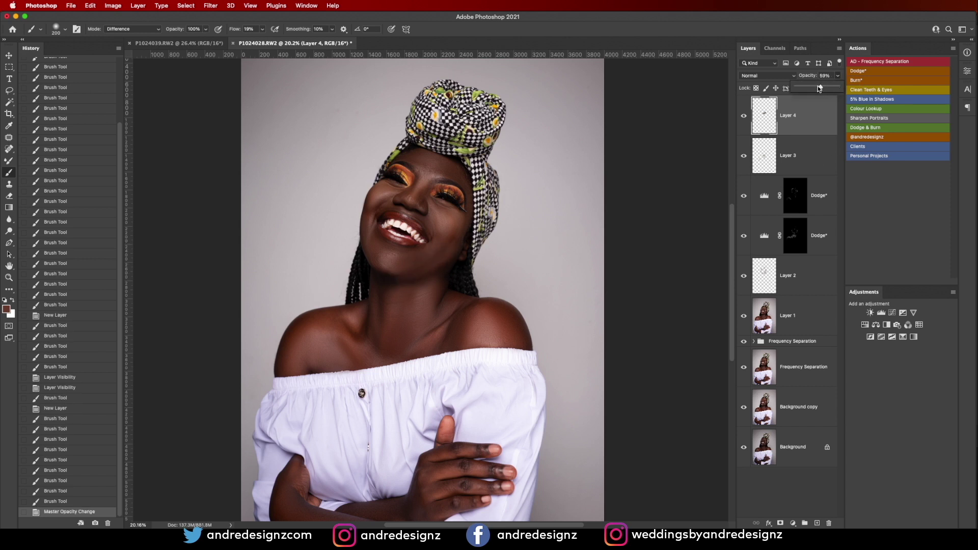
{"action": "left_click_drag", "start_coordinate": [809, 86], "coordinate": [809, 87]}
Step: Add another layer, paint the chin with a tone sampled from its image-left side, and undo the last four strokes
{"action": "left_click", "coordinate": [817, 521]}
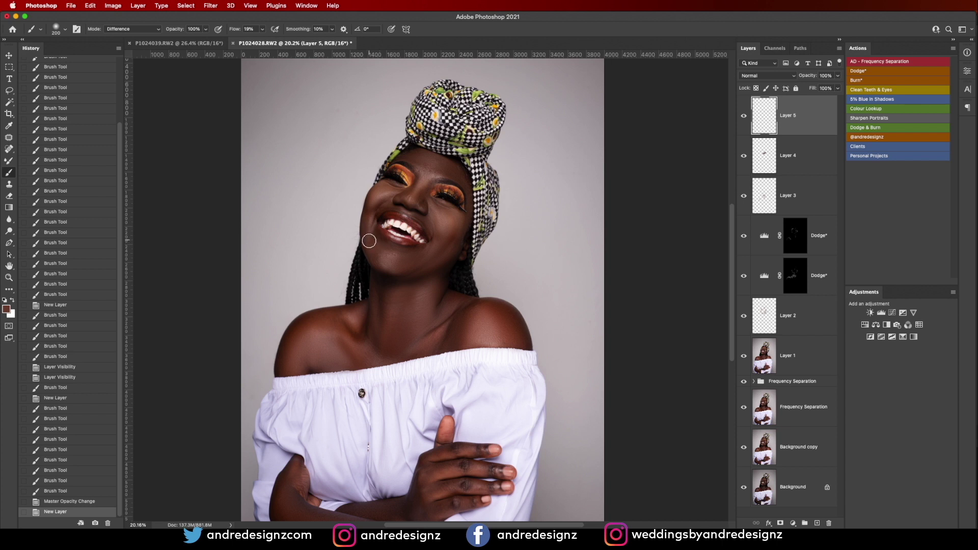
{"action": "left_click", "coordinate": [387, 256], "text": "alt"}
{"action": "mouse_move", "coordinate": [395, 261]}
{"action": "left_mouse_down"}
{"action": "mouse_move", "coordinate": [422, 253]}
{"action": "mouse_move", "coordinate": [408, 255]}
{"action": "mouse_move", "coordinate": [407, 275]}
{"action": "mouse_move", "coordinate": [417, 268]}
{"action": "left_mouse_up"}
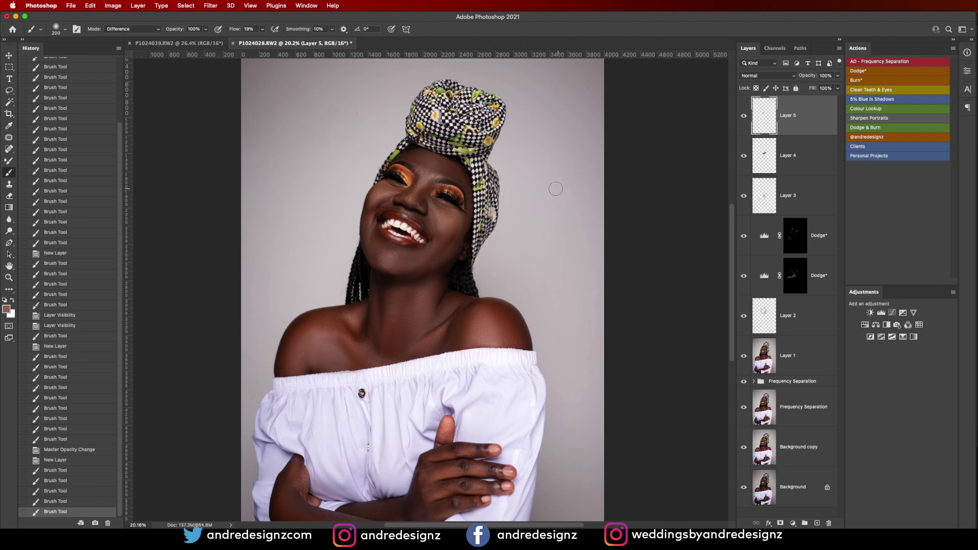
{"action": "key", "text": "super+z"}
{"action": "key", "text": "super+z"}
{"action": "key", "text": "super+z"}
{"action": "key", "text": "super+z"}
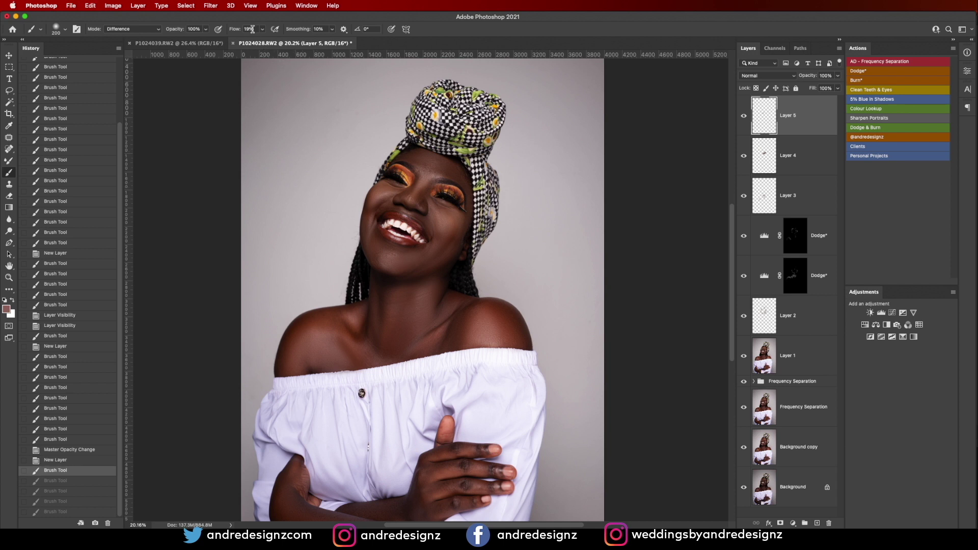
Step: Set the brush flow to 1% and lightly paint the sampled tone across the chin and lower jaw
{"action": "left_click_drag", "start_coordinate": [260, 31], "coordinate": [260, 42]}
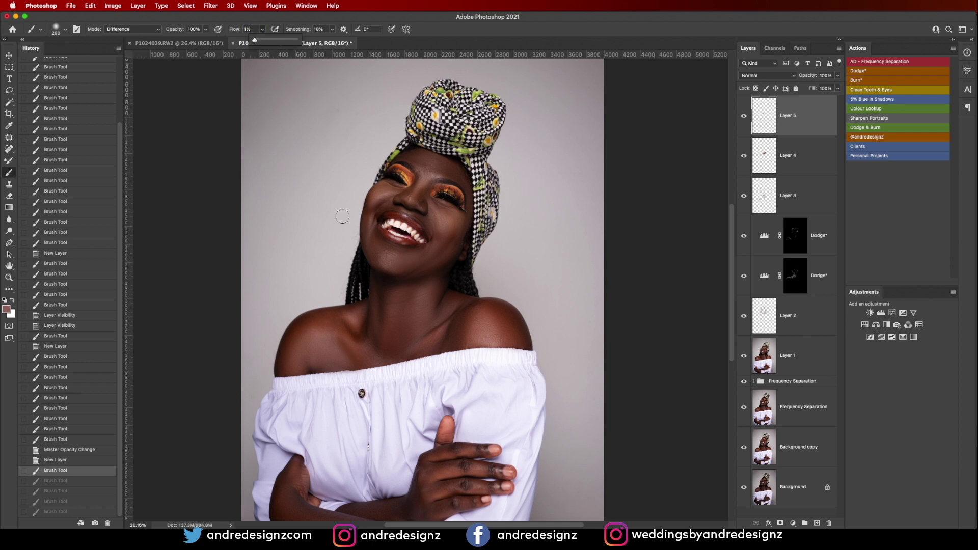
{"action": "left_click", "coordinate": [417, 257]}
{"action": "left_click", "coordinate": [415, 264]}
{"action": "left_click", "coordinate": [410, 258]}
{"action": "left_click", "coordinate": [389, 255]}
{"action": "left_click", "coordinate": [386, 257]}
{"action": "left_click", "coordinate": [432, 260]}
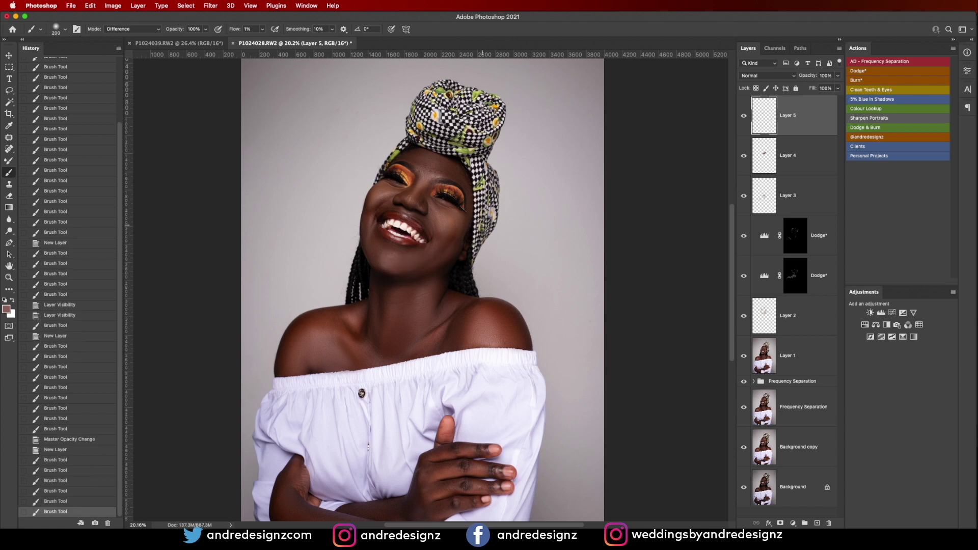
Step: Examine the chin and jaw up close with Layer 5 hidden and shown
{"action": "scroll", "coordinate": [481, 224], "scroll_direction": "up", "scroll_amount": 5}
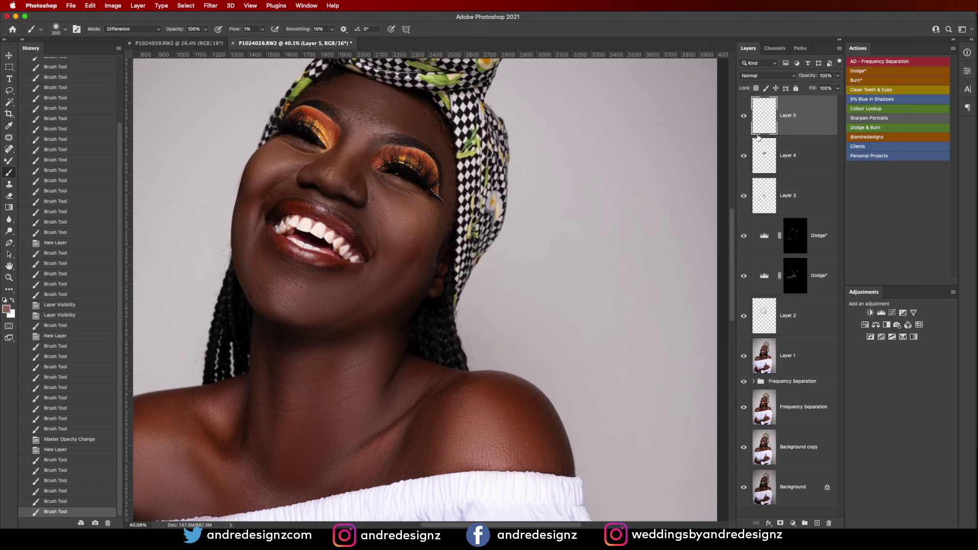
{"action": "left_click", "coordinate": [745, 117]}
{"action": "left_click", "coordinate": [744, 116]}
{"action": "left_click", "coordinate": [743, 118]}
{"action": "left_click", "coordinate": [743, 116]}
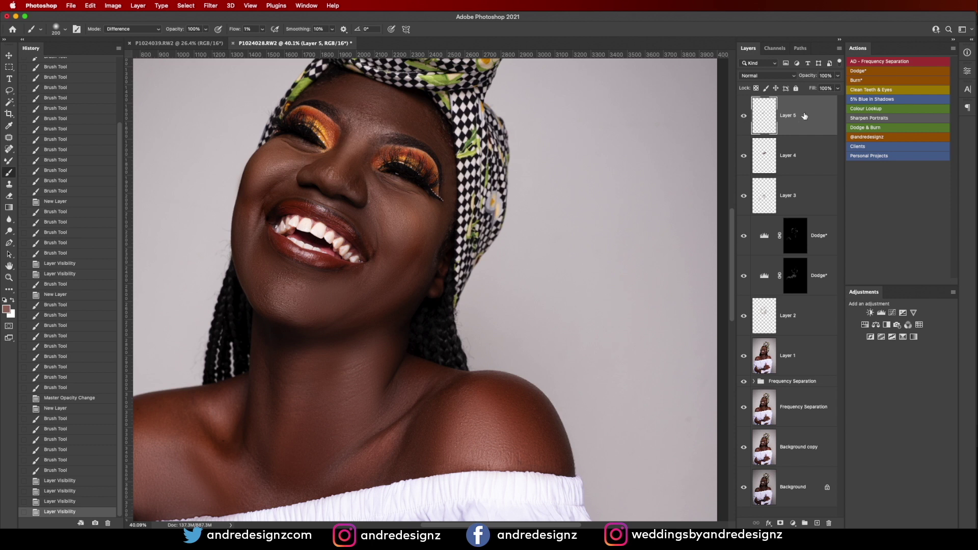
Step: Set the opacity of Layer 5 to 50% and paint the sampled tone along the image-left cheek
{"action": "left_click_drag", "start_coordinate": [824, 87], "coordinate": [822, 87]}
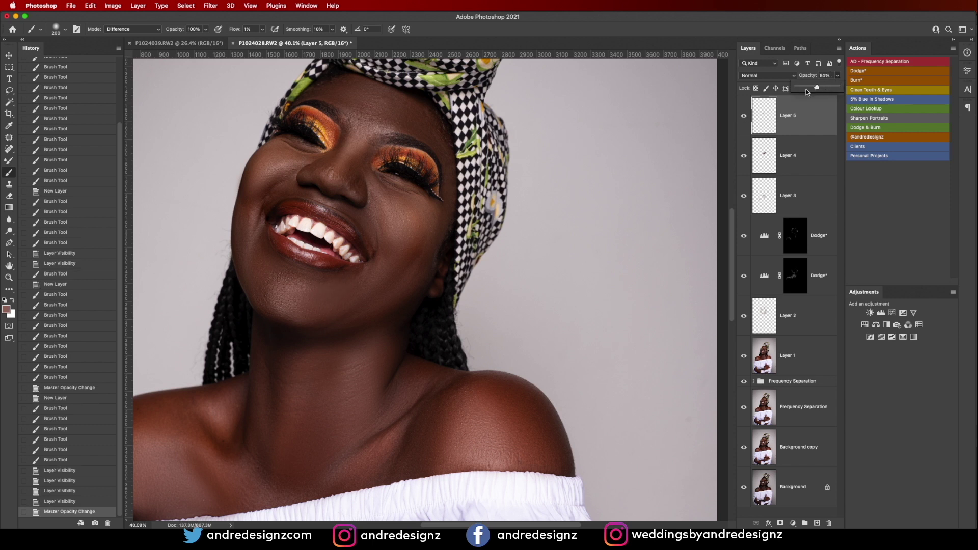
{"action": "mouse_move", "coordinate": [247, 265]}
{"action": "left_mouse_down"}
{"action": "mouse_move", "coordinate": [262, 192]}
{"action": "mouse_move", "coordinate": [265, 200]}
{"action": "left_mouse_up"}
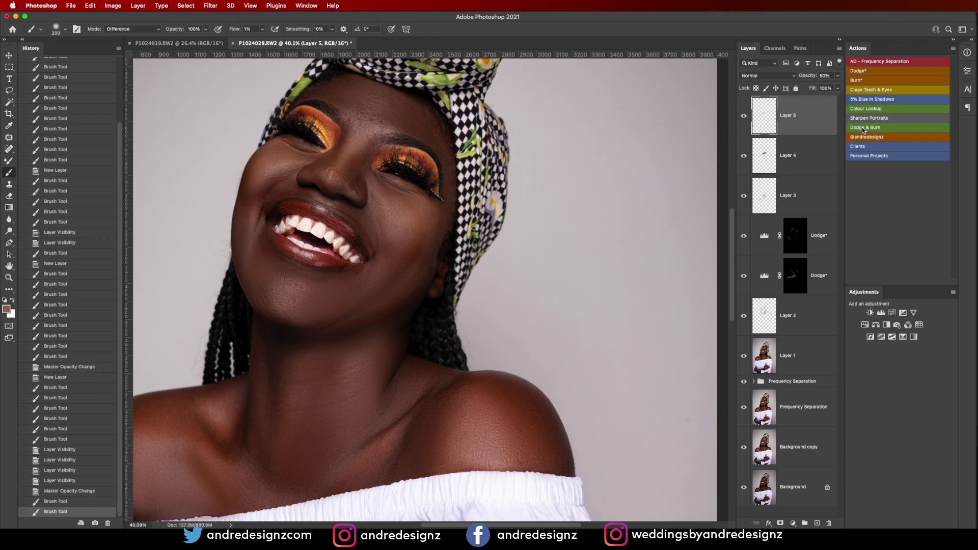
Step: Run the Clean Teeth & Eyes action and set the brush flow to 23%
{"action": "left_click", "coordinate": [876, 89]}
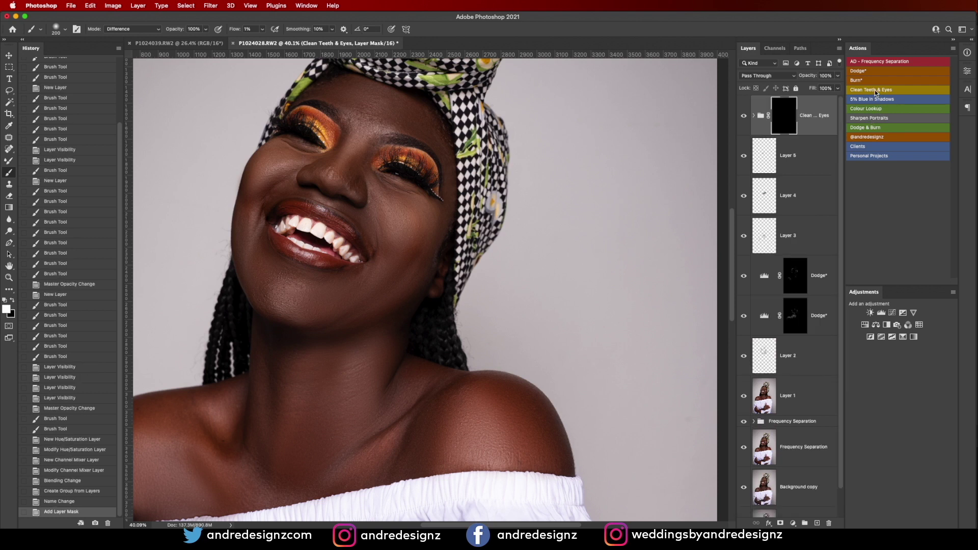
{"action": "left_click", "coordinate": [261, 30]}
{"action": "left_click", "coordinate": [270, 41]}
{"action": "left_click", "coordinate": [231, 88]}
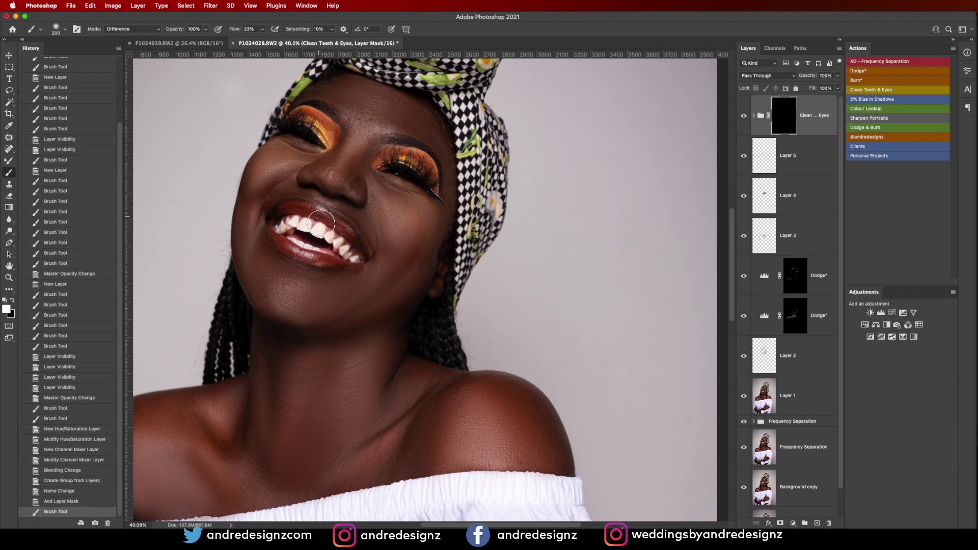
Step: Whiten the teeth and touch the image-right eye on the Clean Teeth & Eyes mask with a brush size of 60
{"action": "key", "text": "["}
{"action": "key", "text": "["}
{"action": "key", "text": "["}
{"action": "key", "text": "["}
{"action": "key", "text": "["}
{"action": "key", "text": "["}
{"action": "left_click_drag", "start_coordinate": [299, 224], "coordinate": [278, 234]}
{"action": "mouse_move", "coordinate": [338, 244]}
{"action": "left_mouse_down"}
{"action": "mouse_move", "coordinate": [349, 260]}
{"action": "mouse_move", "coordinate": [326, 237]}
{"action": "left_mouse_up"}
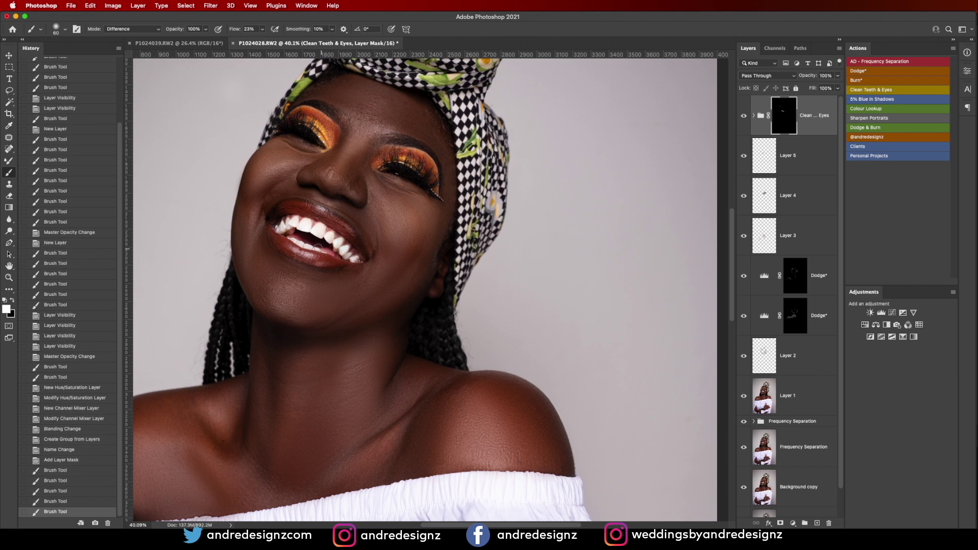
{"action": "left_click", "coordinate": [302, 243]}
{"action": "left_click", "coordinate": [301, 227]}
{"action": "left_click", "coordinate": [389, 182]}
Step: Stamp all visible layers into a new layer above the Clean Teeth & Eyes group and duplicate it
{"action": "scroll", "coordinate": [415, 203], "scroll_direction": "down", "scroll_amount": 8}
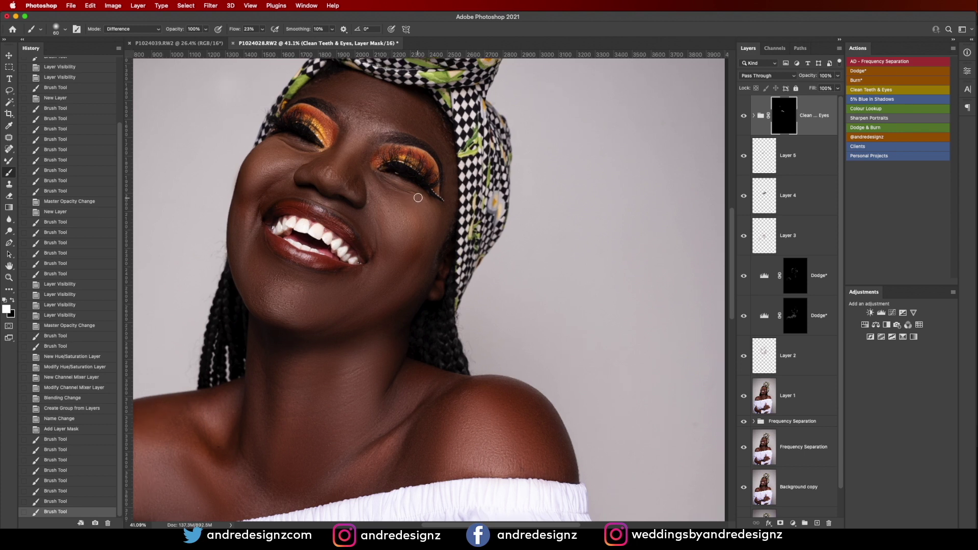
{"action": "scroll", "coordinate": [419, 200], "scroll_direction": "up", "scroll_amount": 1}
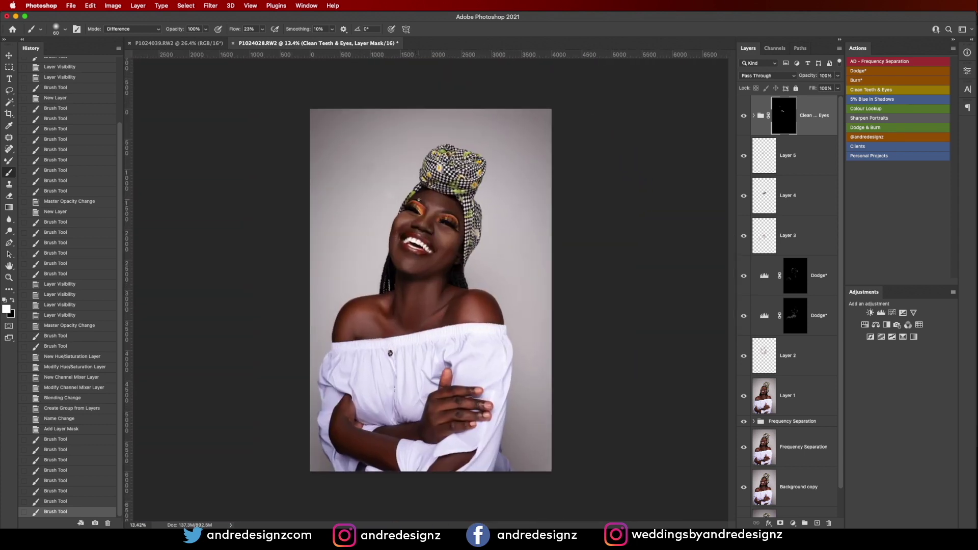
{"action": "left_click", "coordinate": [828, 115]}
{"action": "key", "text": "alt+shift+super+e"}
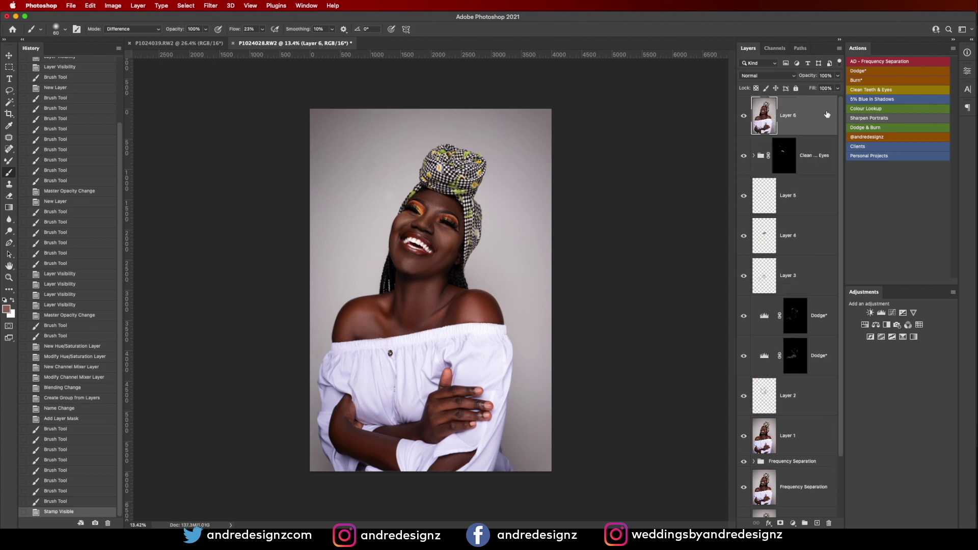
{"action": "key", "text": "super+j"}
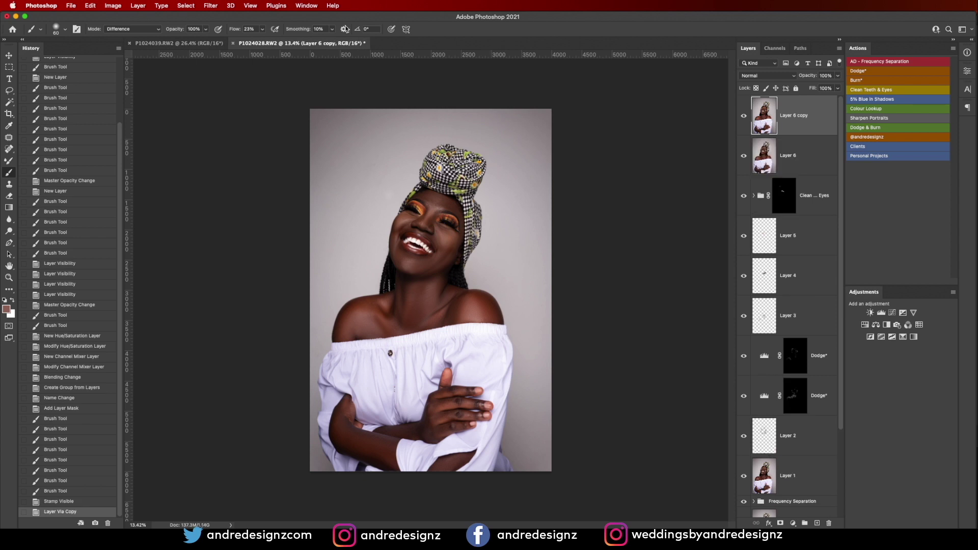
Step: Open the Camera Raw Filter on the duplicated layer, try the Auto adjustments, and switch them back off
{"action": "left_click", "coordinate": [209, 5]}
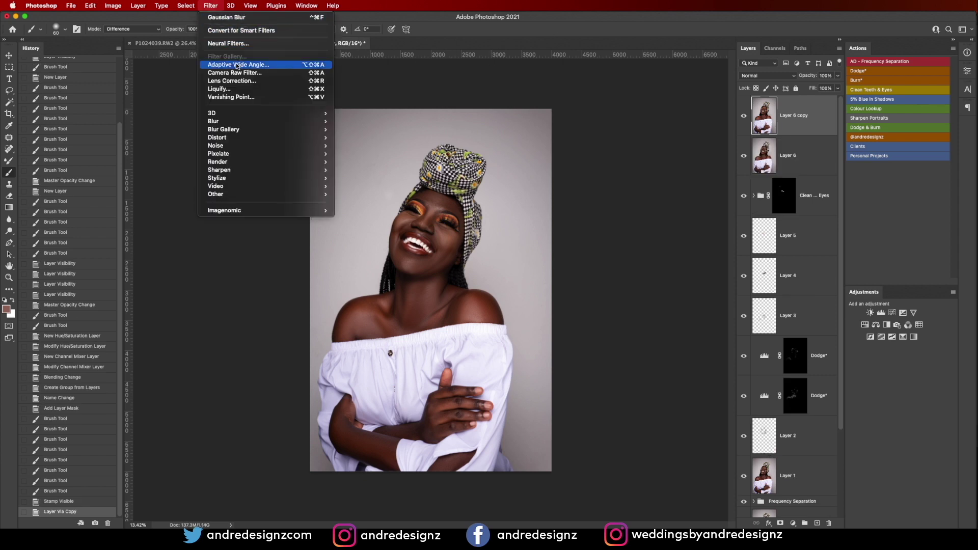
{"action": "left_click", "coordinate": [258, 72]}
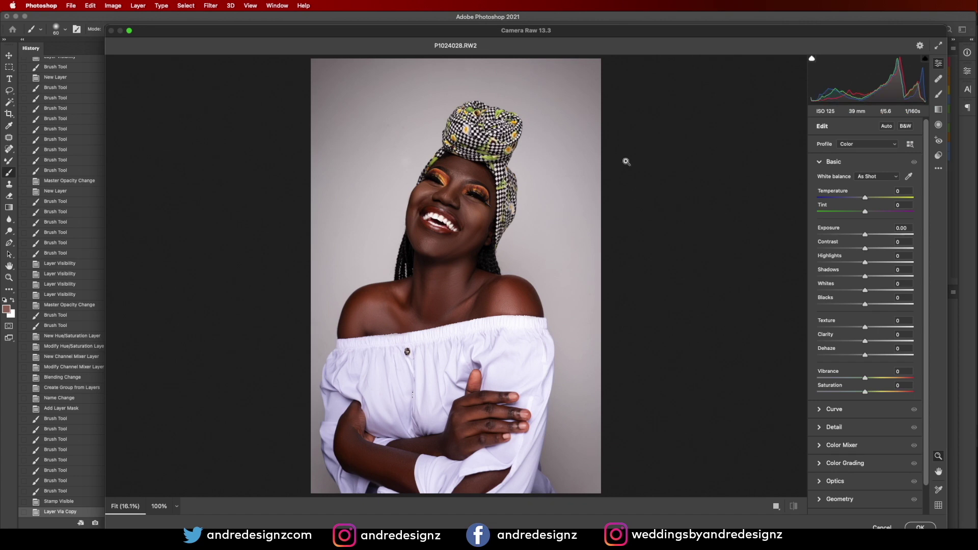
{"action": "left_click", "coordinate": [886, 126]}
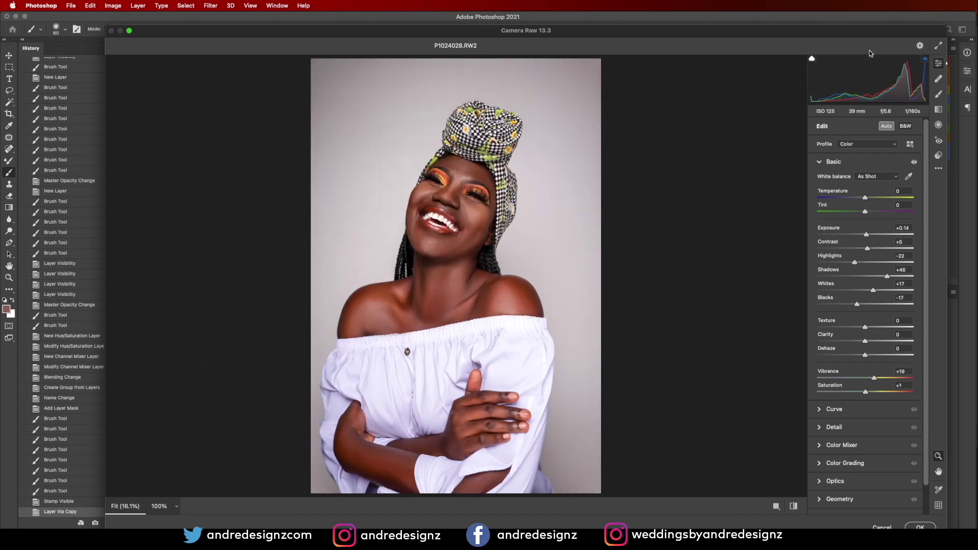
{"action": "left_click", "coordinate": [880, 127]}
Step: Set Exposure to +0.30, Shadows to +4 and Whites to -34, and reset Dehaze to 0
{"action": "left_click_drag", "start_coordinate": [868, 237], "coordinate": [869, 237]}
{"action": "left_click_drag", "start_coordinate": [870, 276], "coordinate": [871, 276]}
{"action": "left_click_drag", "start_coordinate": [865, 357], "coordinate": [863, 354]}
{"action": "type", "text": "0"}
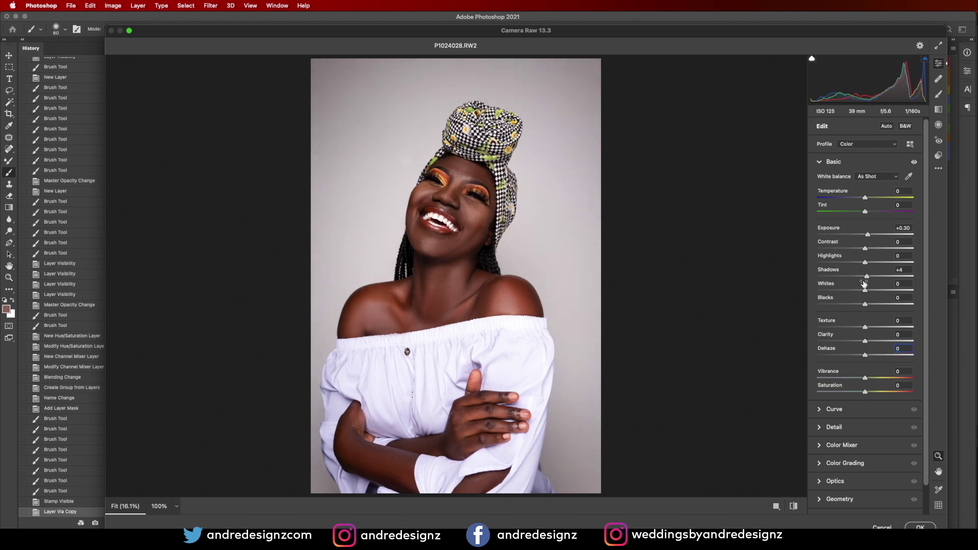
{"action": "mouse_move", "coordinate": [865, 291]}
{"action": "left_mouse_down"}
{"action": "mouse_move", "coordinate": [836, 292]}
{"action": "mouse_move", "coordinate": [848, 295]}
{"action": "left_mouse_up"}
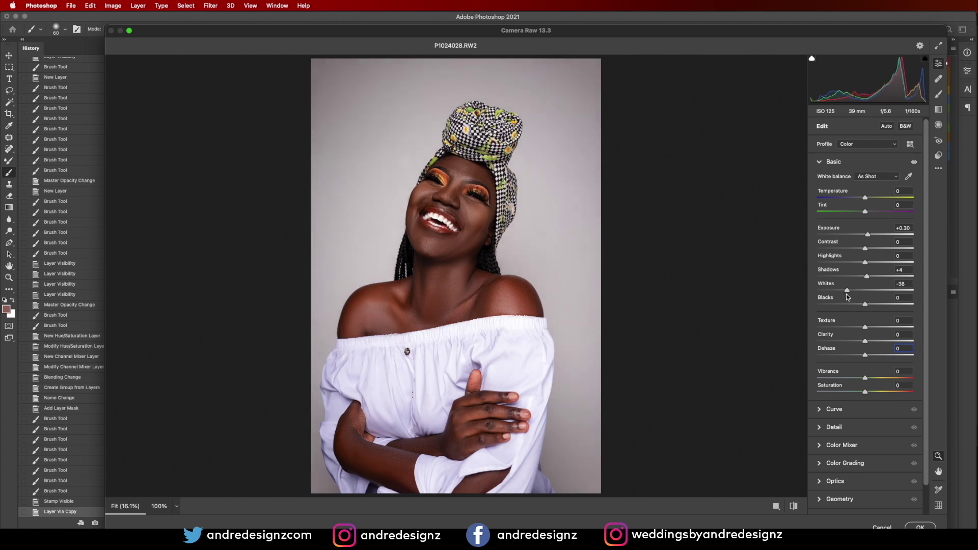
{"action": "left_click_drag", "start_coordinate": [928, 271], "coordinate": [926, 361]}
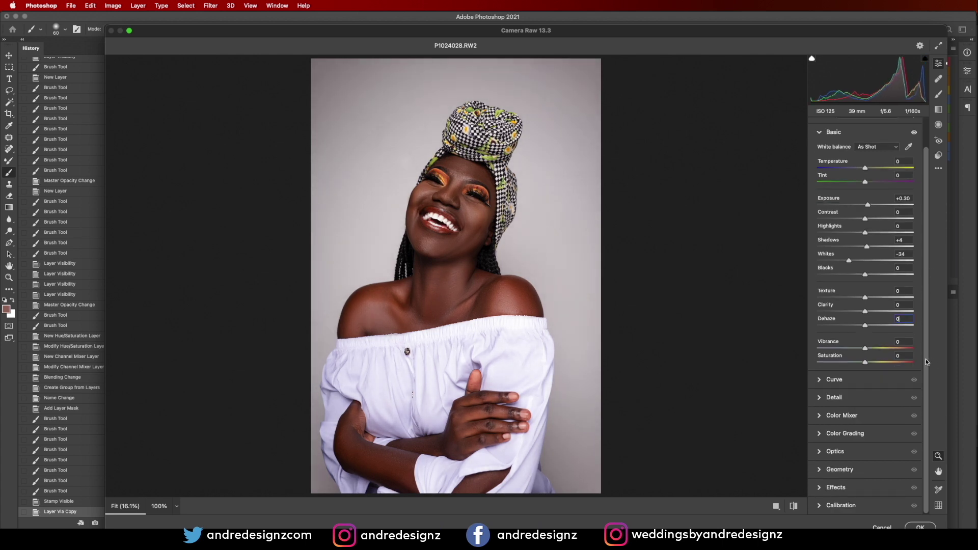
Step: Set the Blue Primary Hue to -4 in the Calibration settings and apply the Camera Raw Filter
{"action": "left_click", "coordinate": [823, 505]}
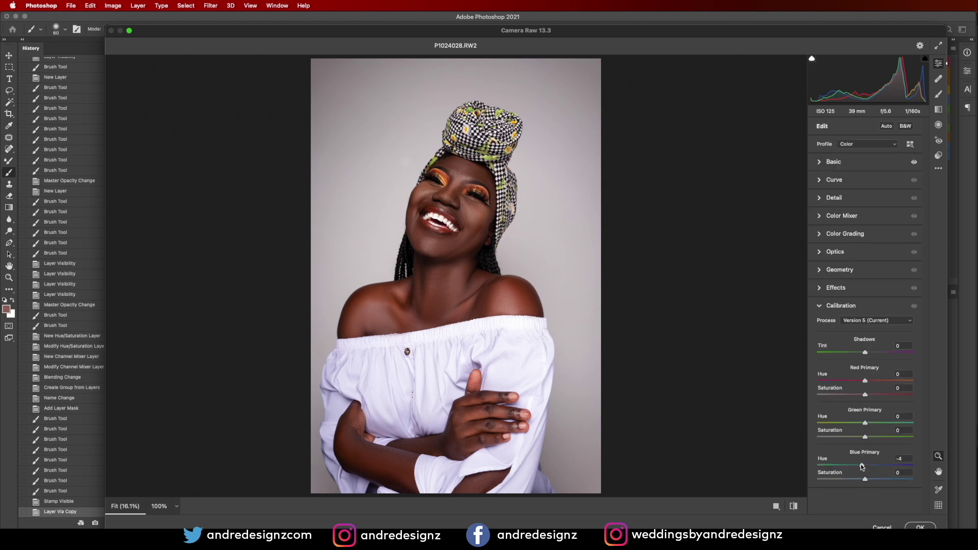
{"action": "left_click_drag", "start_coordinate": [863, 467], "coordinate": [861, 466]}
{"action": "left_click", "coordinate": [920, 527]}
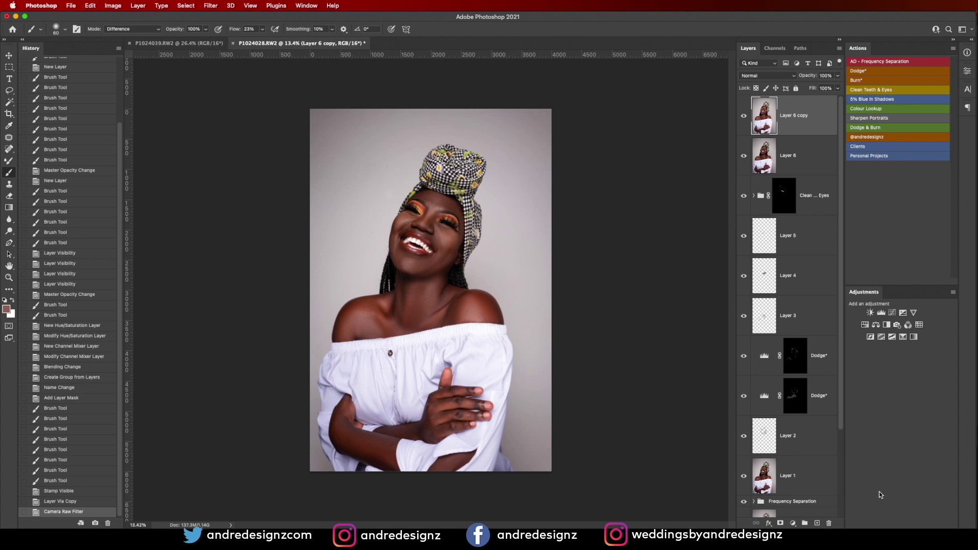
Step: Close the P1024039.RW2 image and duplicate P1024028.RW2 as a separate document docked beside the original
{"action": "left_click", "coordinate": [129, 44]}
{"action": "left_click", "coordinate": [775, 232]}
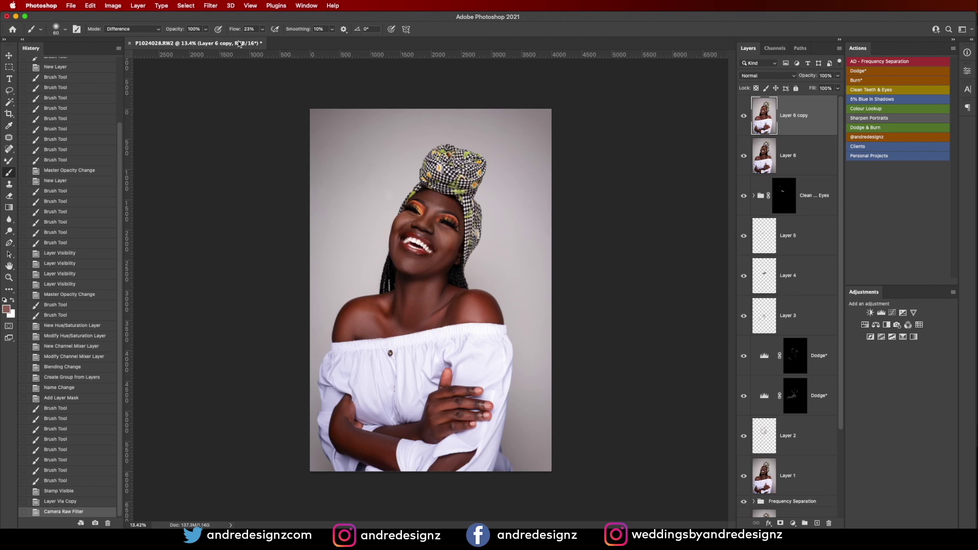
{"action": "left_click_drag", "start_coordinate": [239, 44], "coordinate": [239, 83]}
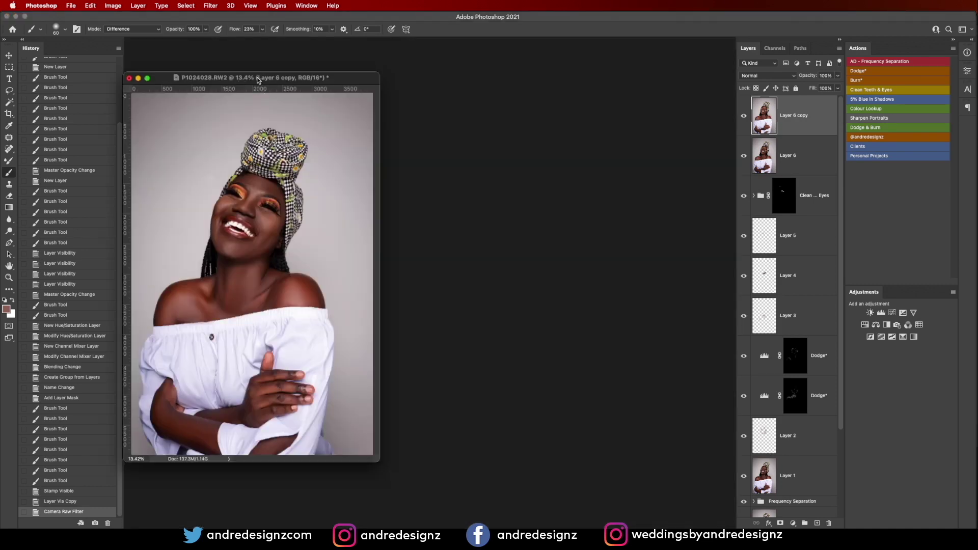
{"action": "right_click", "coordinate": [259, 78]}
{"action": "left_click", "coordinate": [279, 83]}
{"action": "left_click", "coordinate": [297, 76], "text": "super"}
{"action": "right_click", "coordinate": [305, 78]}
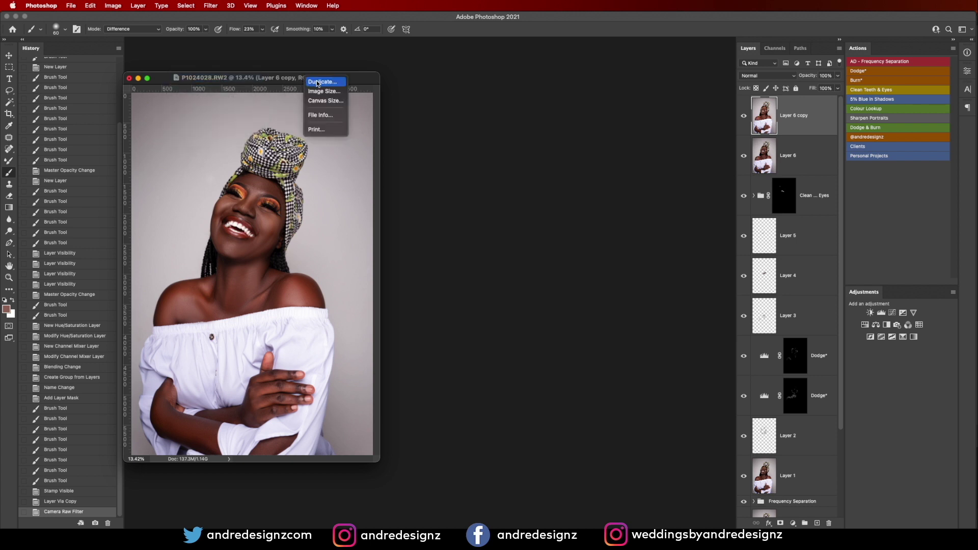
{"action": "left_click", "coordinate": [317, 84]}
{"action": "left_click", "coordinate": [854, 300]}
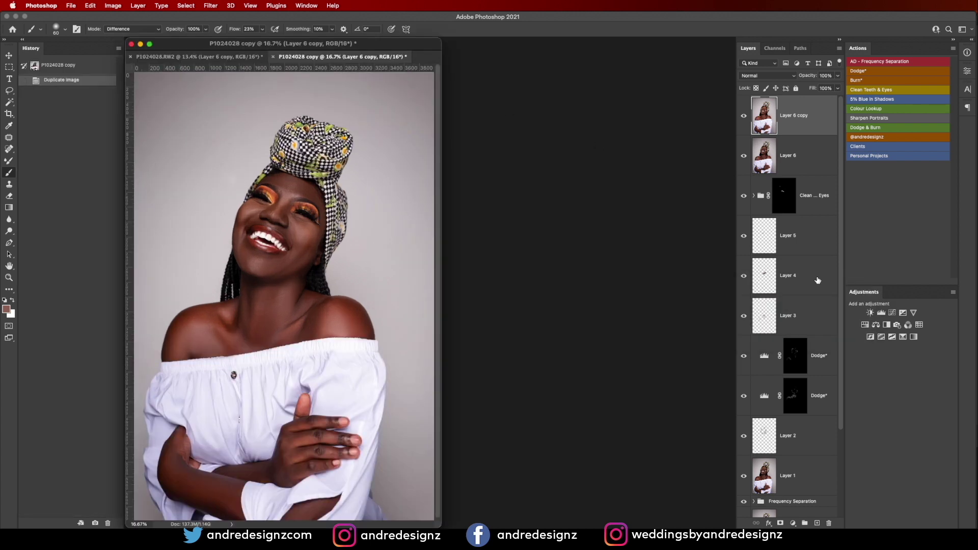
{"action": "mouse_move", "coordinate": [323, 44]}
{"action": "left_mouse_down"}
{"action": "mouse_move", "coordinate": [334, 39]}
{"action": "mouse_move", "coordinate": [334, 47]}
{"action": "left_mouse_up"}
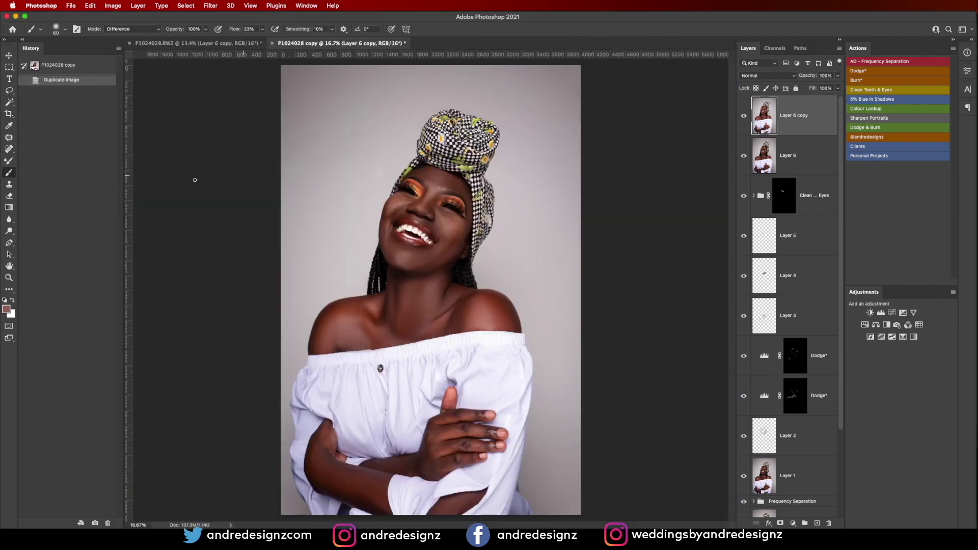
Step: Crop the P1024028 copy document to the 4:5 (8:10) ratio across its full width
{"action": "left_click", "coordinate": [9, 114]}
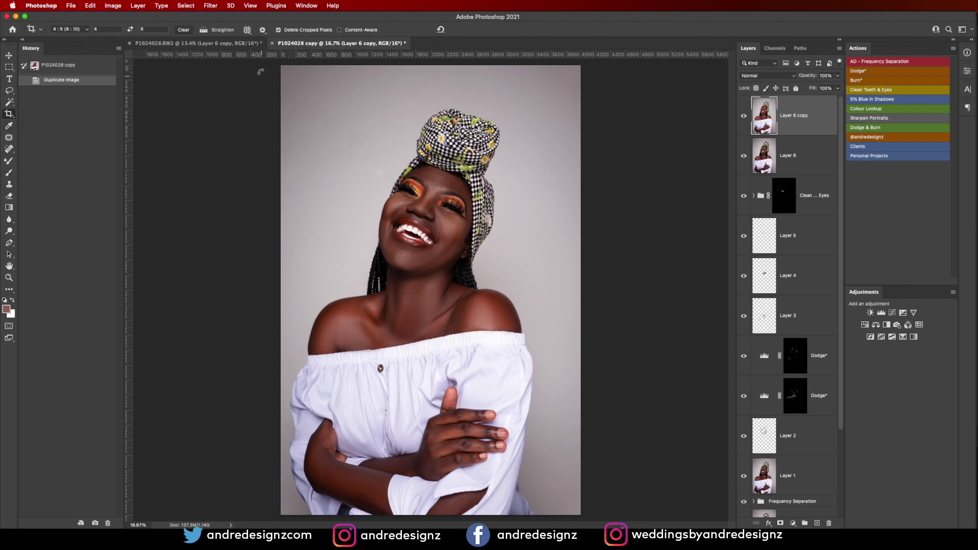
{"action": "left_click", "coordinate": [80, 29]}
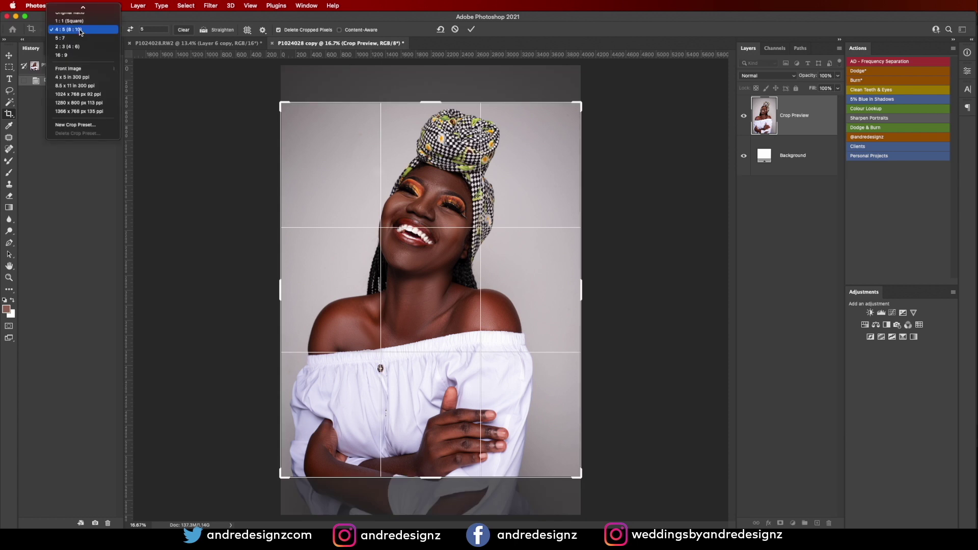
{"action": "left_click", "coordinate": [504, 206]}
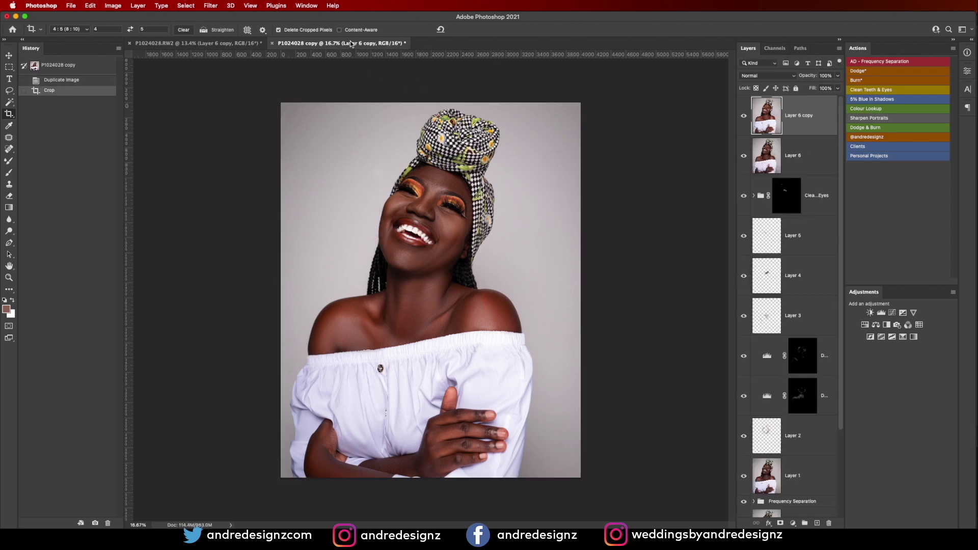
Step: Crop the P1024028.RW2 document to 4:5, keeping the full background above the headwrap and trimming only the lower part
{"action": "left_click", "coordinate": [247, 44]}
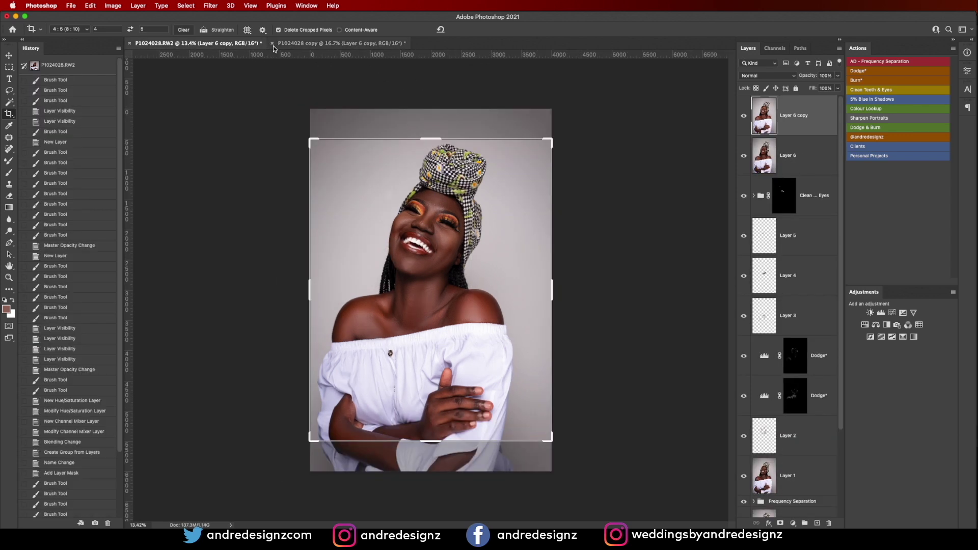
{"action": "mouse_move", "coordinate": [508, 235]}
{"action": "left_mouse_down"}
{"action": "mouse_move", "coordinate": [516, 252]}
{"action": "mouse_move", "coordinate": [521, 240]}
{"action": "left_mouse_up"}
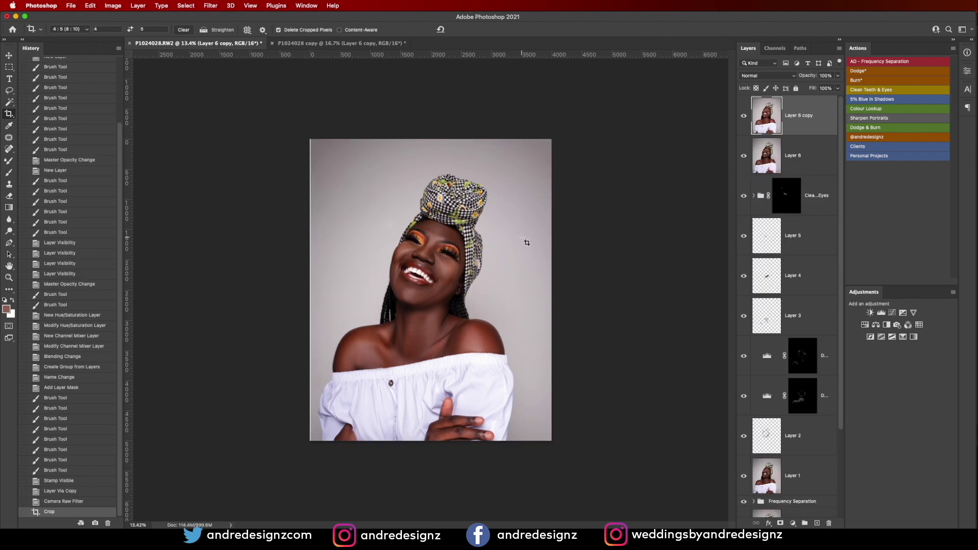
{"action": "key", "text": "super+z"}
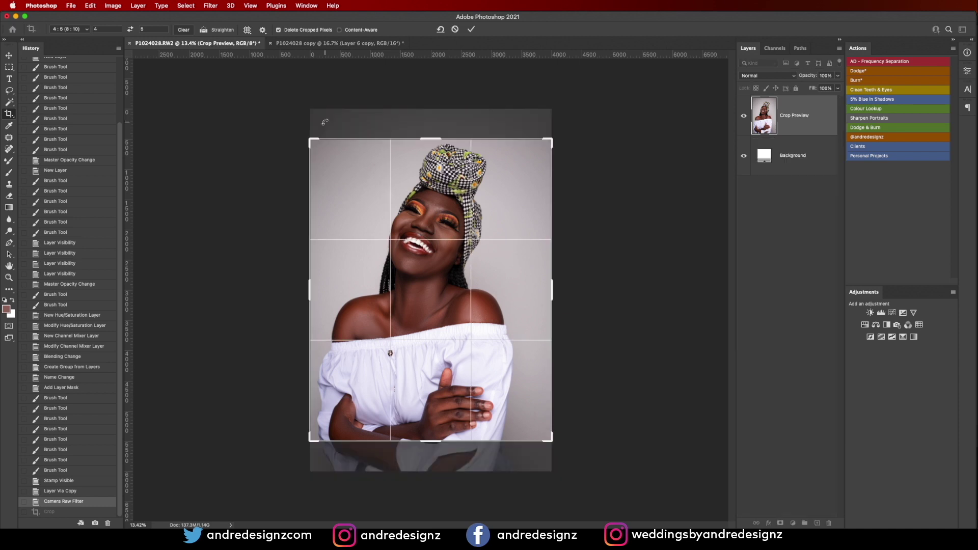
{"action": "left_click_drag", "start_coordinate": [460, 173], "coordinate": [460, 200]}
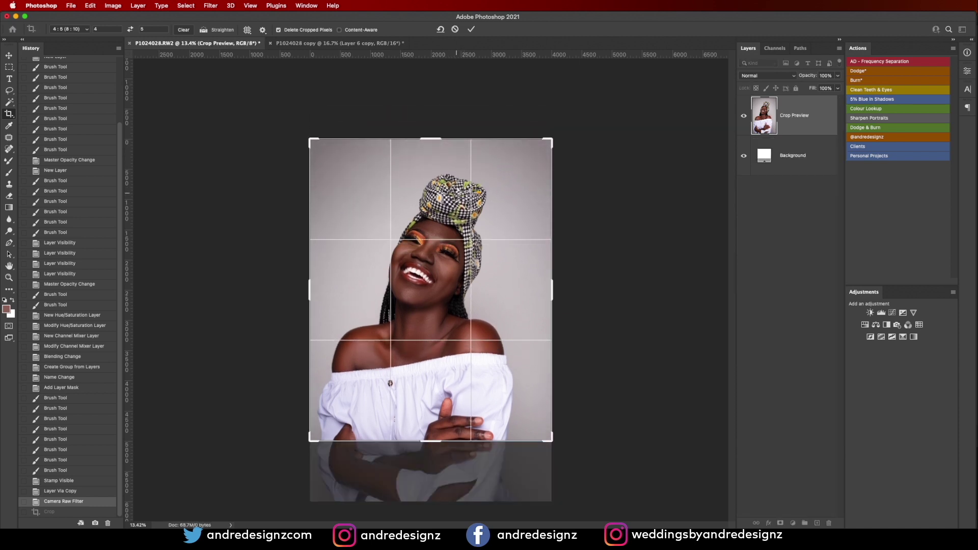
{"action": "key", "text": "Return"}
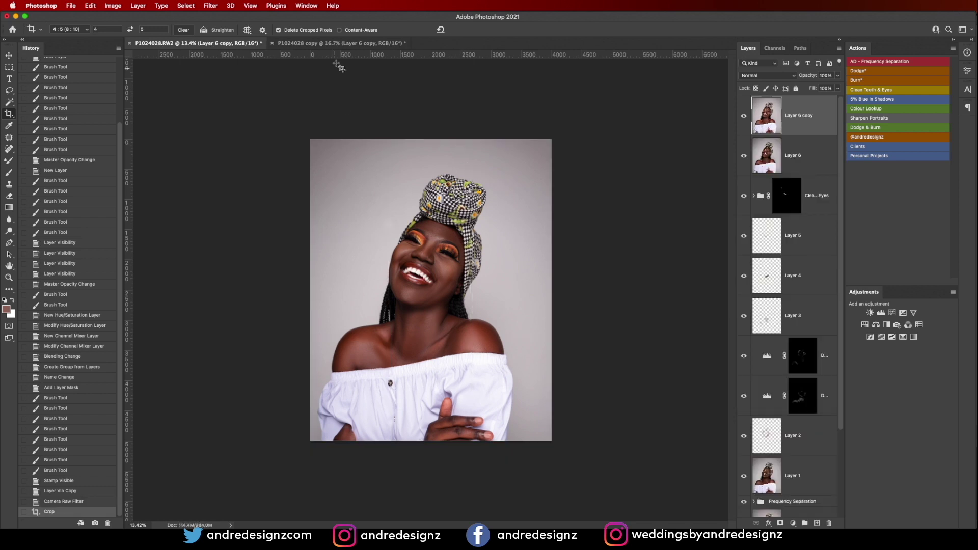
Step: Revert P1024028 copy to its uncropped state and bring its Layer 6 copy into P1024028.RW2 as the top layer
{"action": "left_click", "coordinate": [334, 45]}
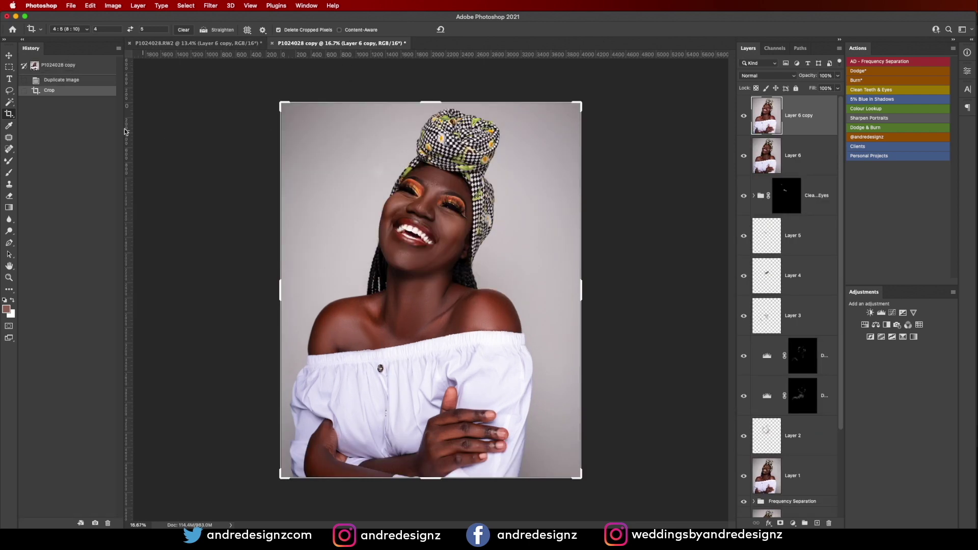
{"action": "left_click", "coordinate": [29, 68]}
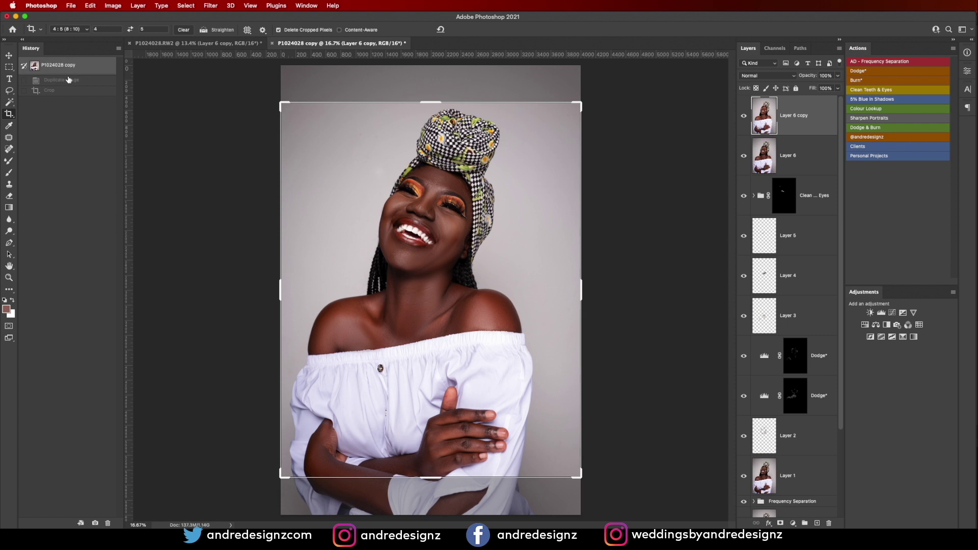
{"action": "left_click", "coordinate": [9, 55]}
{"action": "left_click_drag", "start_coordinate": [331, 91], "coordinate": [459, 275]}
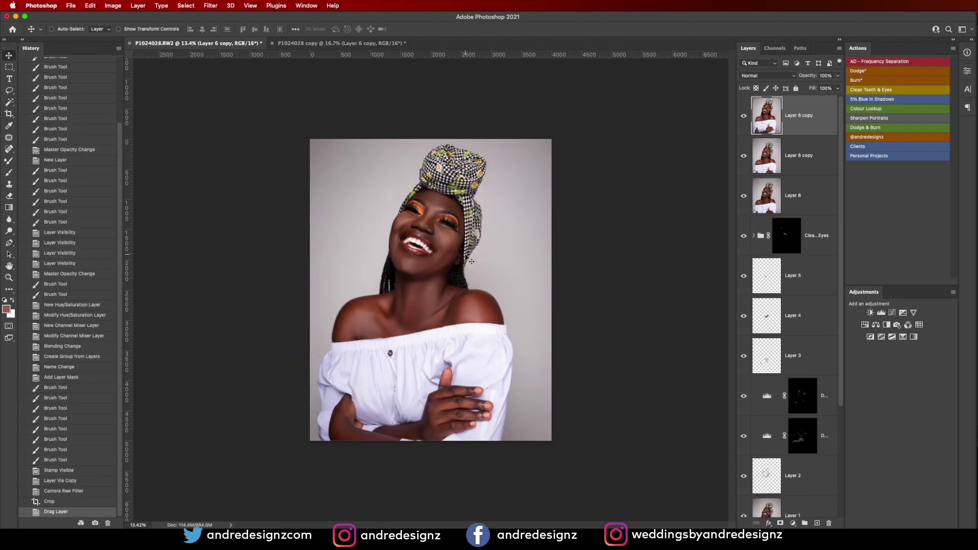
Step: Scale the imported top layer down proportionally to the canvas height and position it slightly right of centre
{"action": "key", "text": "ctrl+t"}
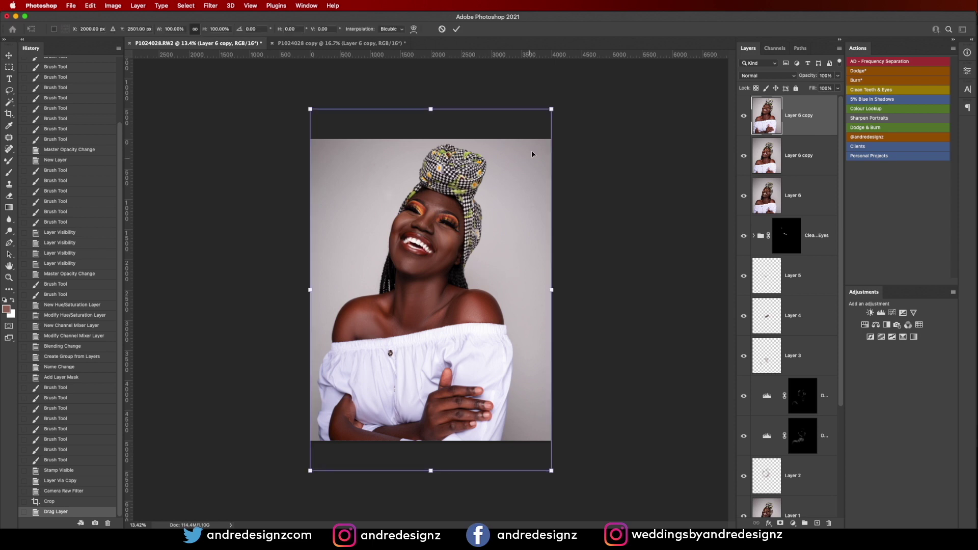
{"action": "left_click_drag", "start_coordinate": [552, 107], "coordinate": [542, 148]}
{"action": "left_click_drag", "start_coordinate": [532, 472], "coordinate": [507, 443]}
{"action": "left_click_drag", "start_coordinate": [450, 383], "coordinate": [486, 351]}
{"action": "key", "text": "Return"}
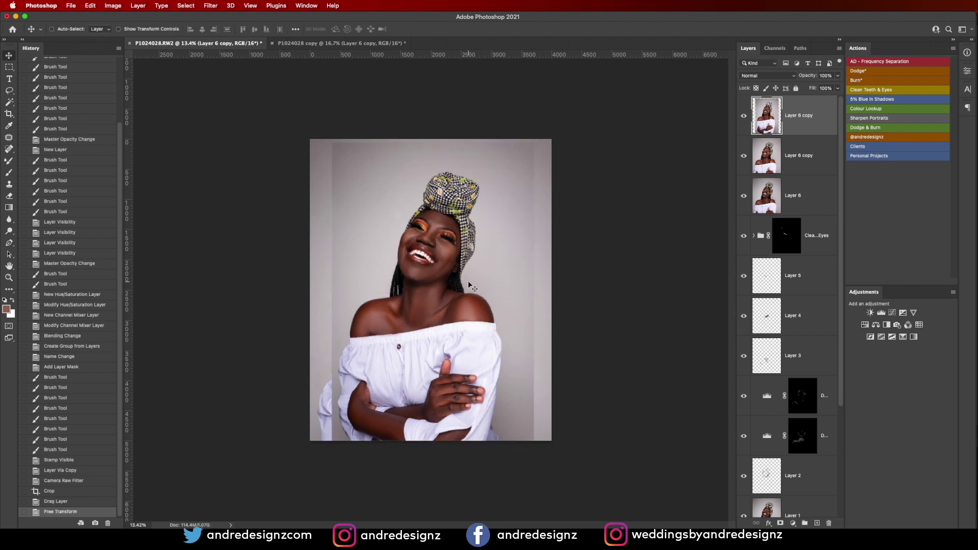
{"action": "key", "text": "ctrl+t"}
{"action": "left_click_drag", "start_coordinate": [476, 254], "coordinate": [480, 253]}
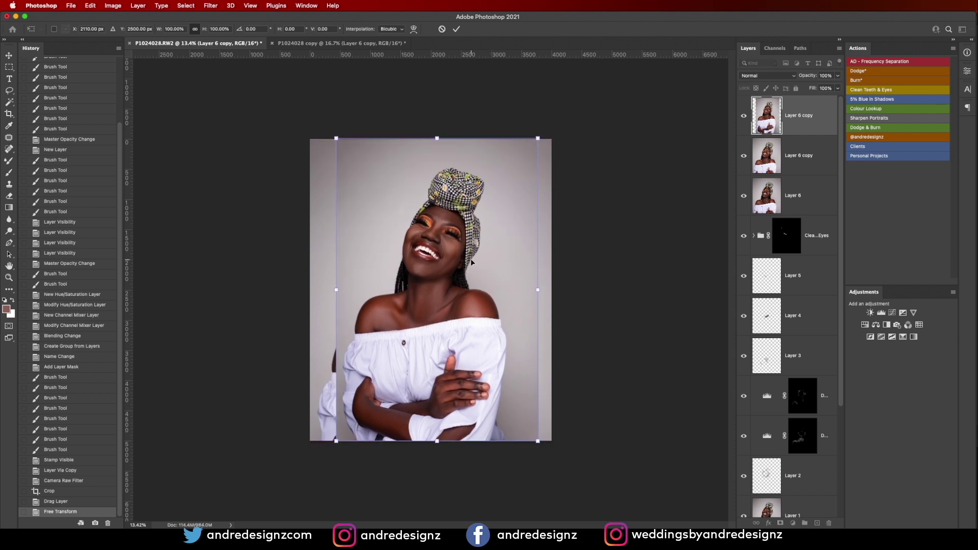
{"action": "key", "text": "Return"}
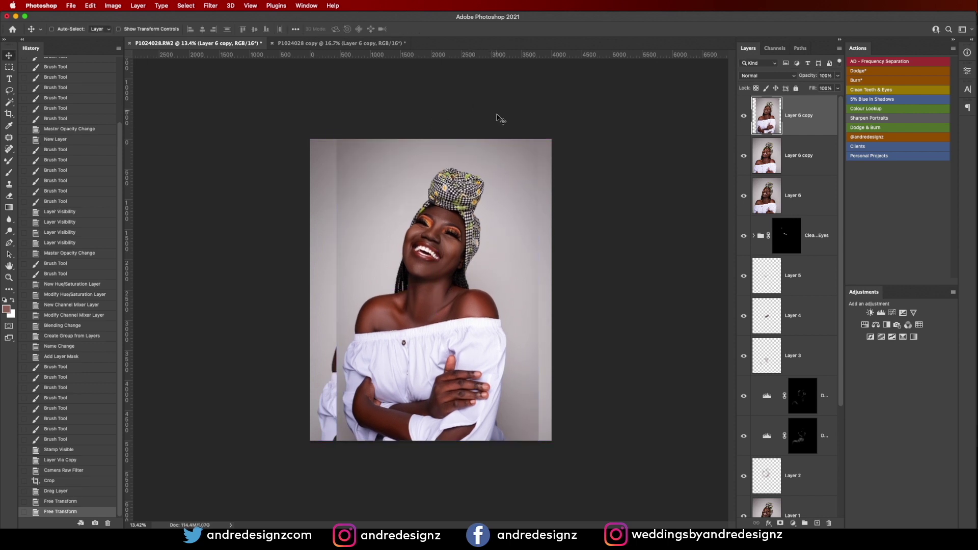
Step: Select the strip at the canvas's left edge and stretch its background outward to cover the layer underneath, leaving nothing selected
{"action": "left_click", "coordinate": [9, 67]}
{"action": "left_click_drag", "start_coordinate": [305, 104], "coordinate": [341, 464]}
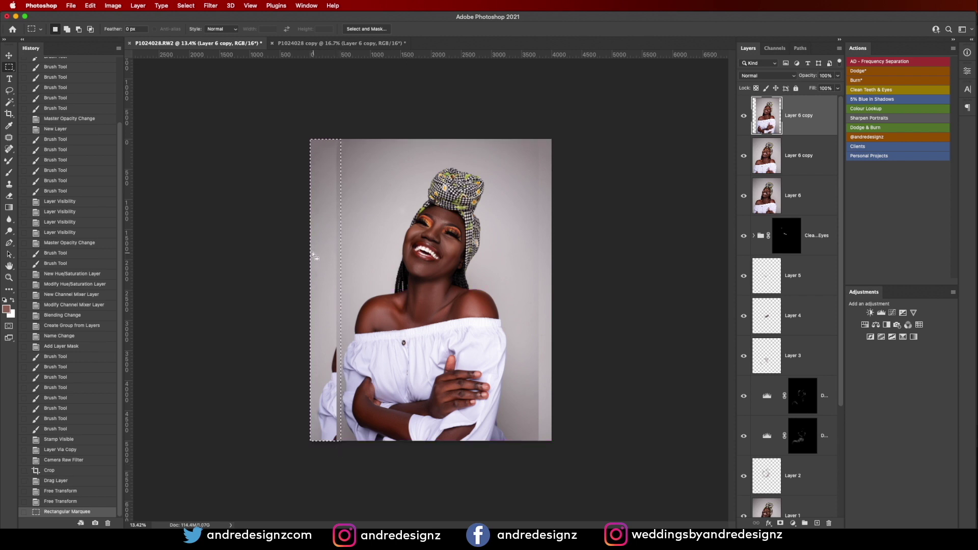
{"action": "key", "text": "ctrl+t"}
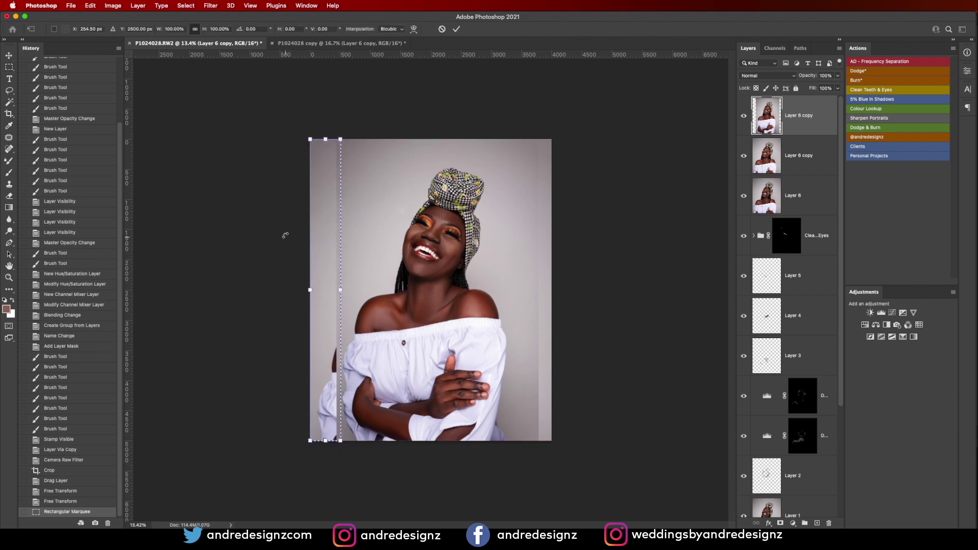
{"action": "left_click_drag", "start_coordinate": [311, 292], "coordinate": [55, 283]}
{"action": "key", "text": "Return"}
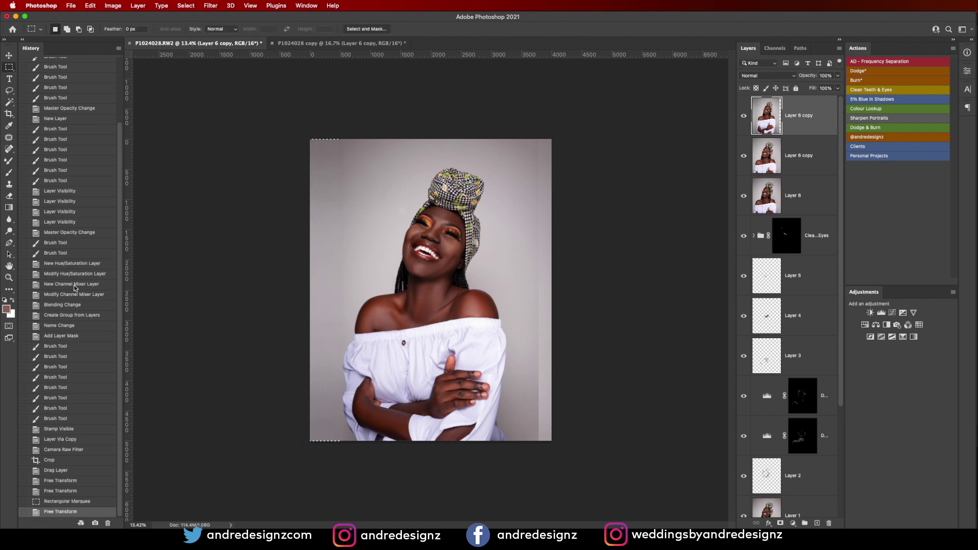
{"action": "key", "text": "super+d"}
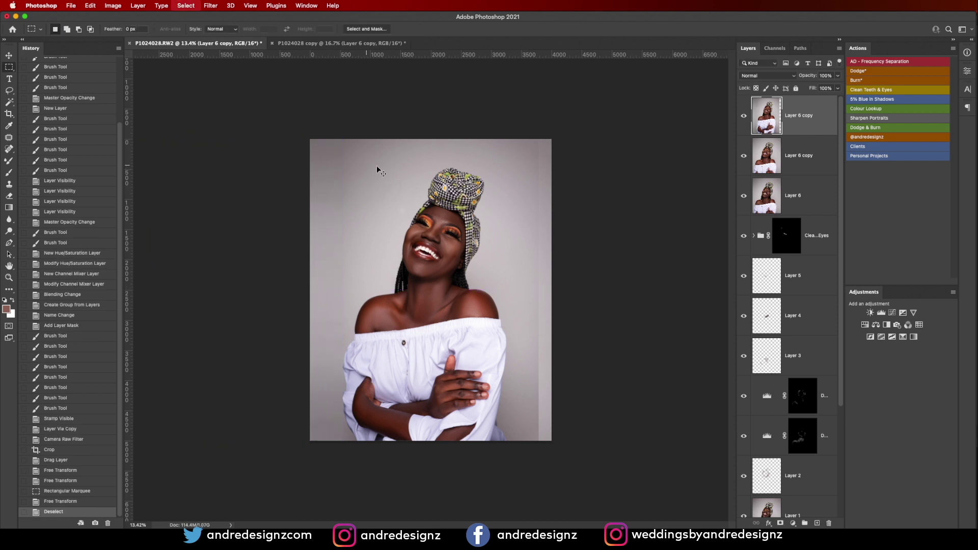
Step: Select the background strip right of the woman, stretch it outward past the canvas's right edge, and clear the selection
{"action": "left_click_drag", "start_coordinate": [500, 131], "coordinate": [561, 454]}
{"action": "left_click_drag", "start_coordinate": [519, 378], "coordinate": [530, 377]}
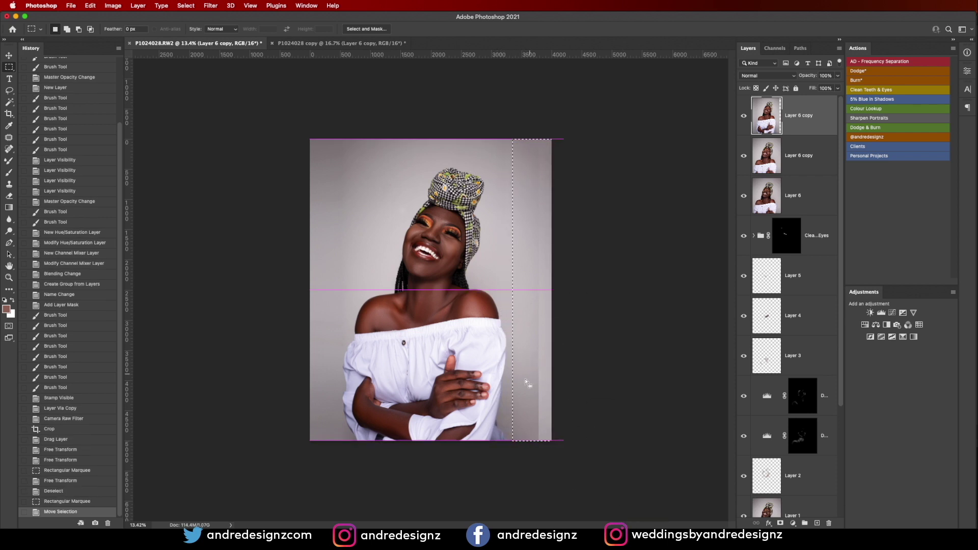
{"action": "key", "text": "super+t"}
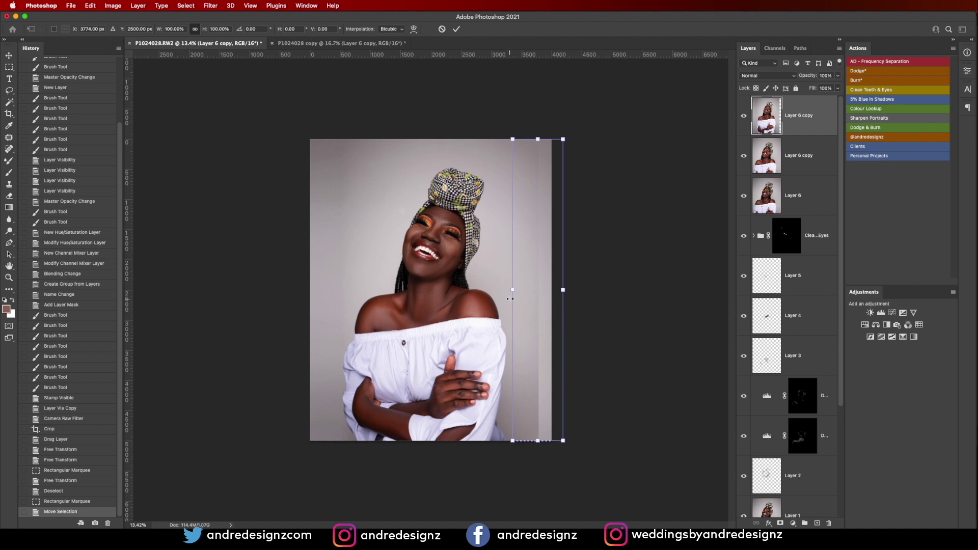
{"action": "left_click_drag", "start_coordinate": [563, 290], "coordinate": [651, 284]}
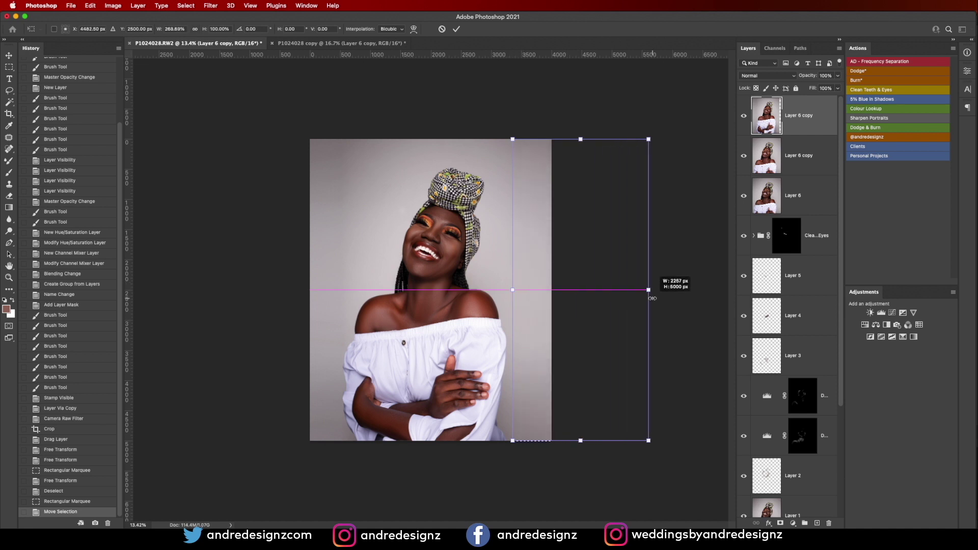
{"action": "key", "text": "Return"}
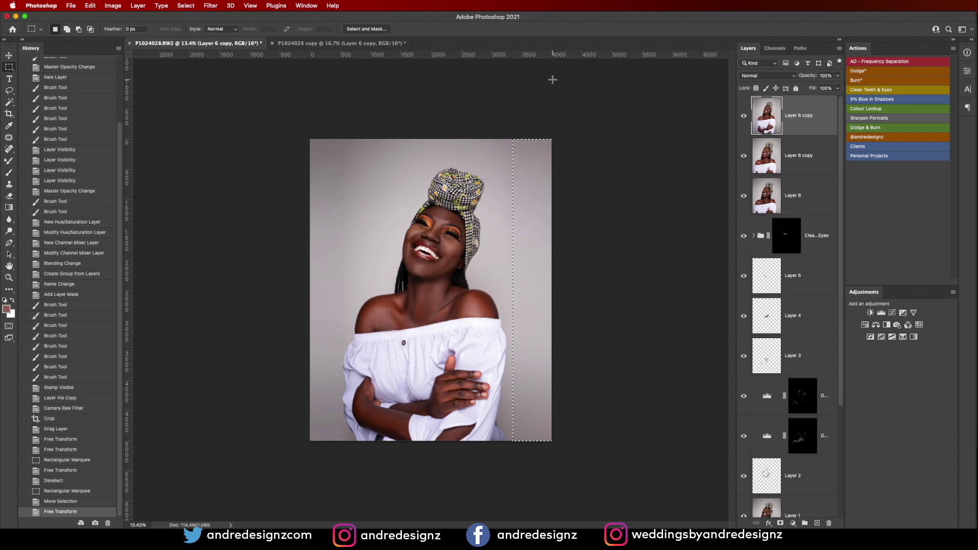
{"action": "key", "text": "super+d"}
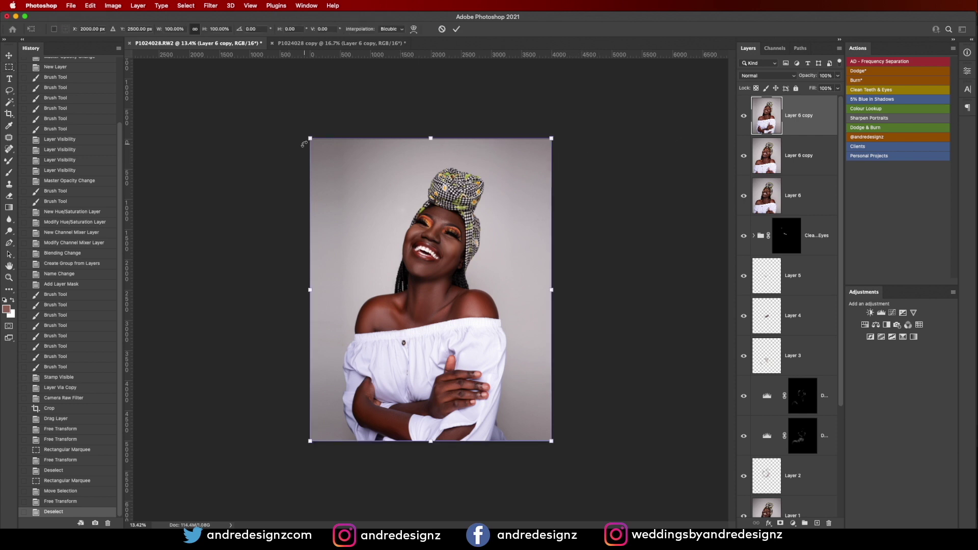
Step: Enlarge the top layer slightly toward the upper left so the woman fills more of the frame
{"action": "left_click_drag", "start_coordinate": [309, 138], "coordinate": [295, 121]}
{"action": "key", "text": "Return"}
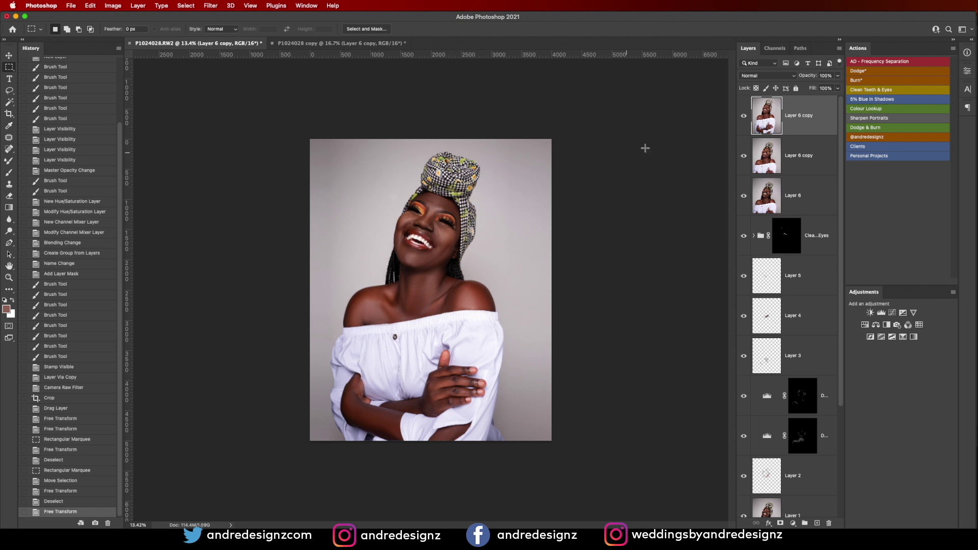
{"action": "scroll", "coordinate": [836, 137], "scroll_direction": "down", "scroll_amount": 3}
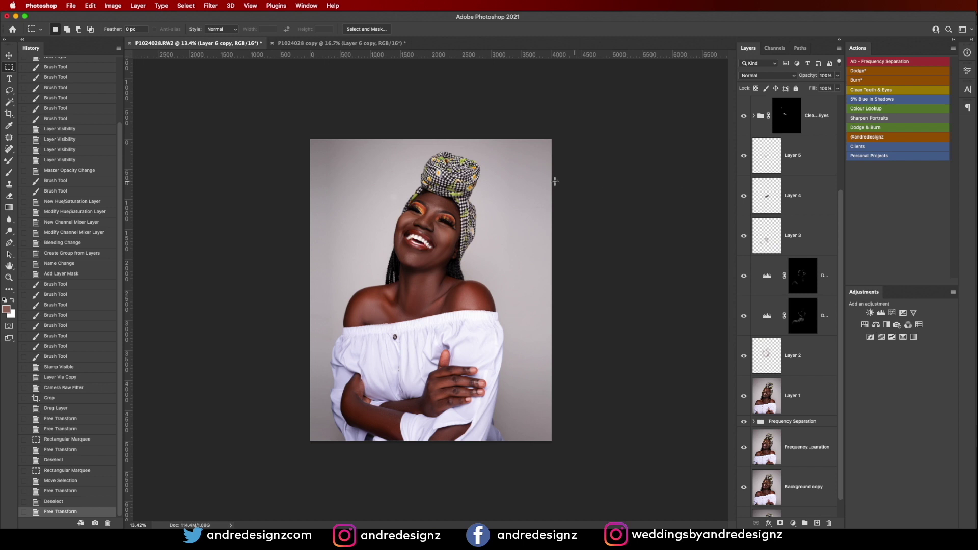
{"action": "left_click_drag", "start_coordinate": [842, 203], "coordinate": [842, 225]}
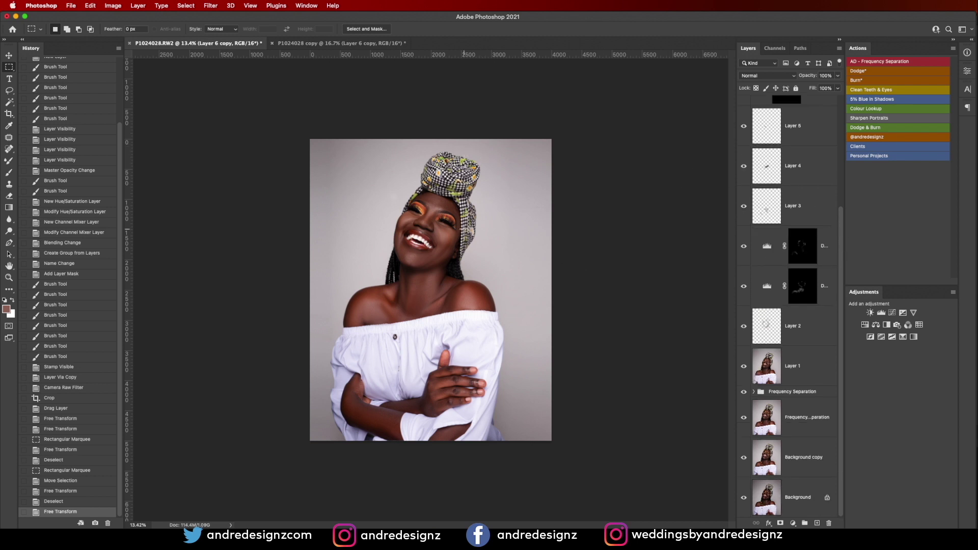
Step: Preview a Save for Web JPEG export with the width set to 1080 px, and leave it without saving
{"action": "left_click", "coordinate": [71, 6]}
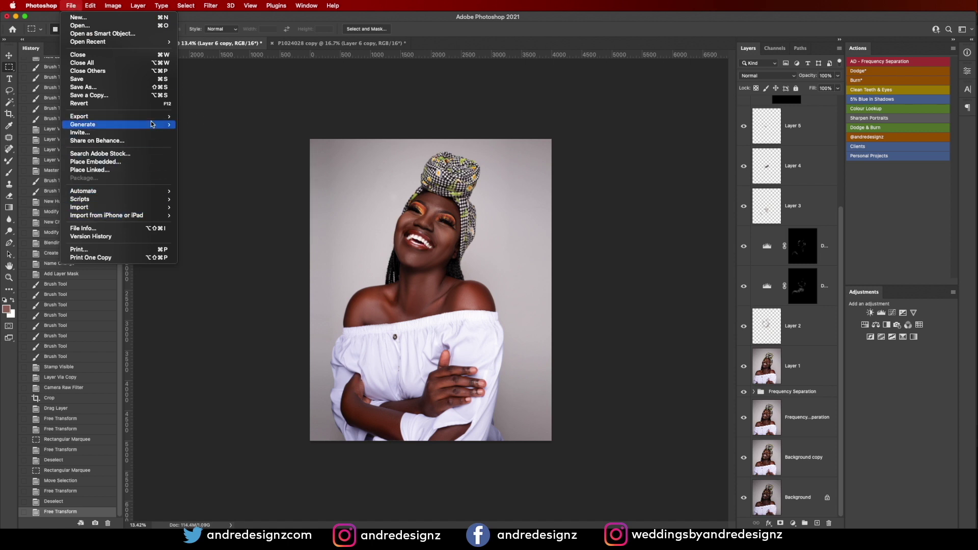
{"action": "mouse_move", "coordinate": [168, 117]}
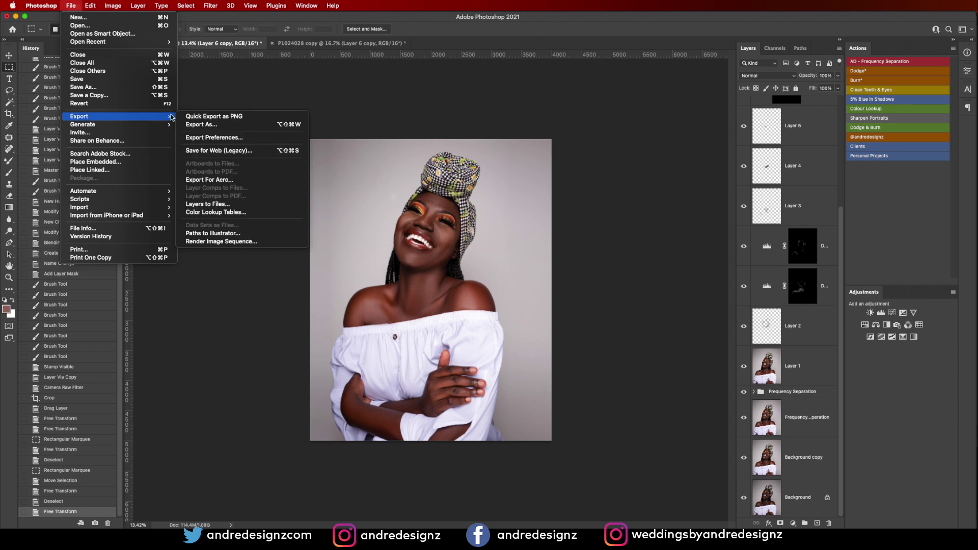
{"action": "left_click", "coordinate": [229, 151]}
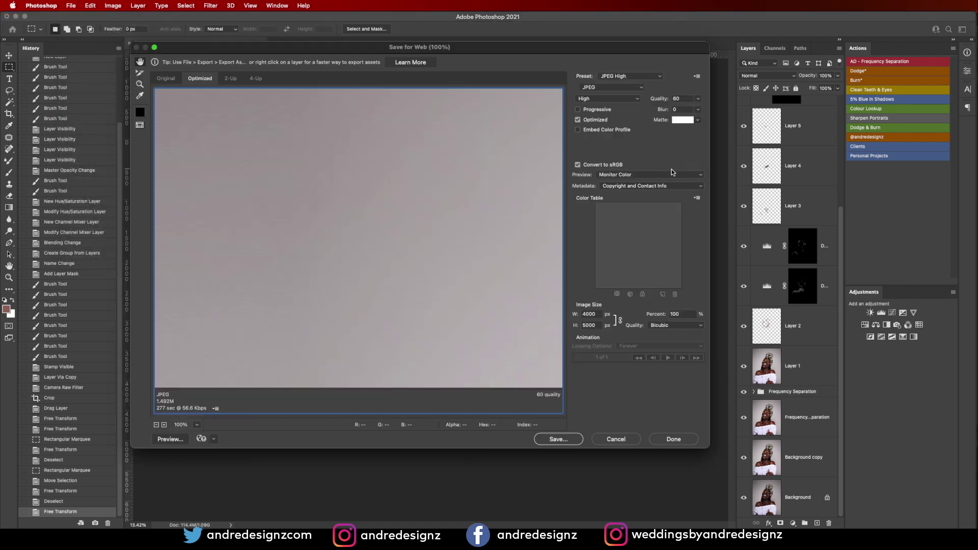
{"action": "left_click_drag", "start_coordinate": [598, 313], "coordinate": [566, 318]}
{"action": "type", "text": "108"}
{"action": "left_click", "coordinate": [595, 326]}
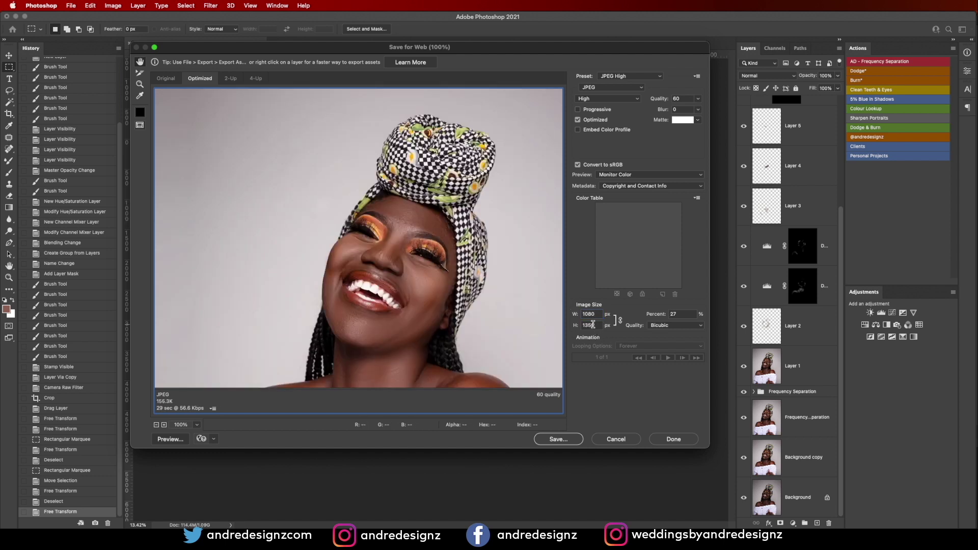
{"action": "left_click", "coordinate": [627, 444]}
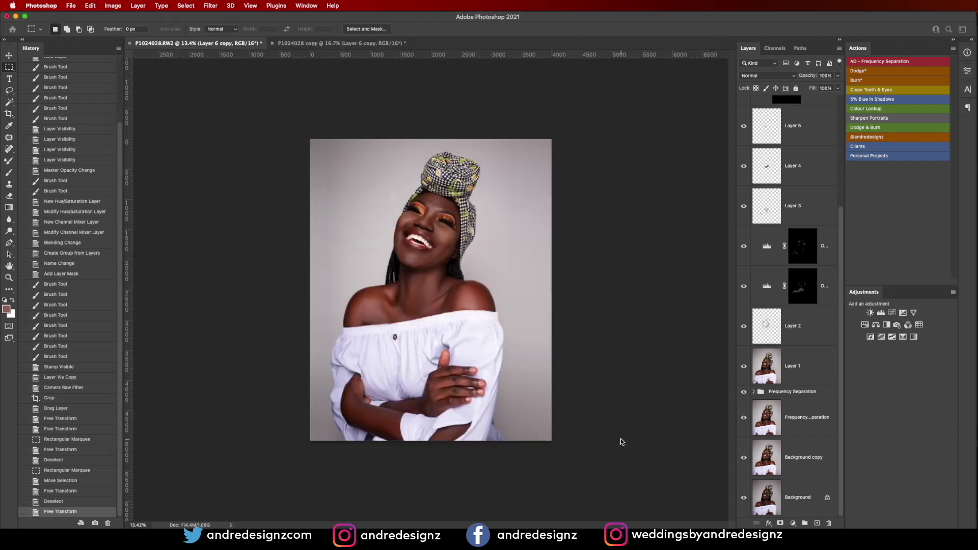
{"action": "left_click", "coordinate": [867, 138]}
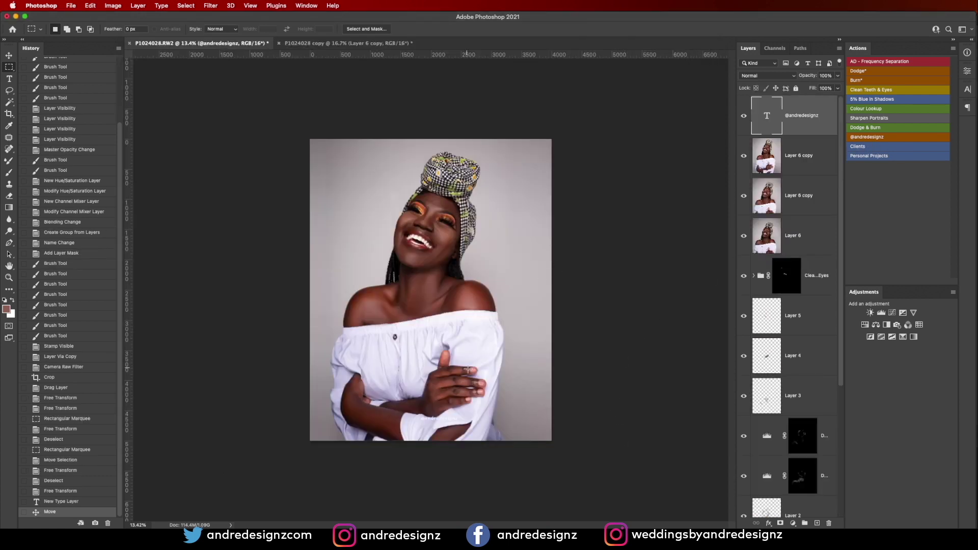
{"action": "key", "text": "v"}
{"action": "left_click_drag", "start_coordinate": [452, 423], "coordinate": [509, 268]}
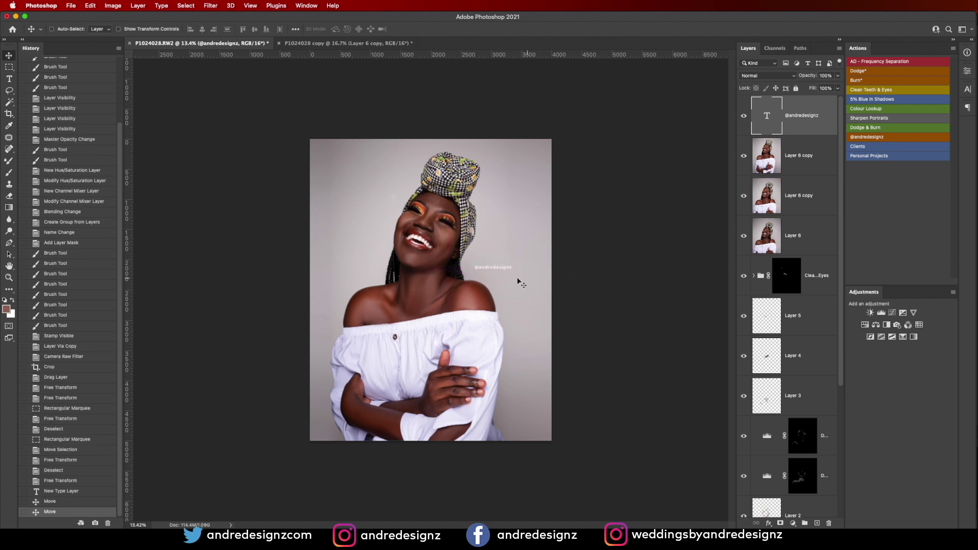